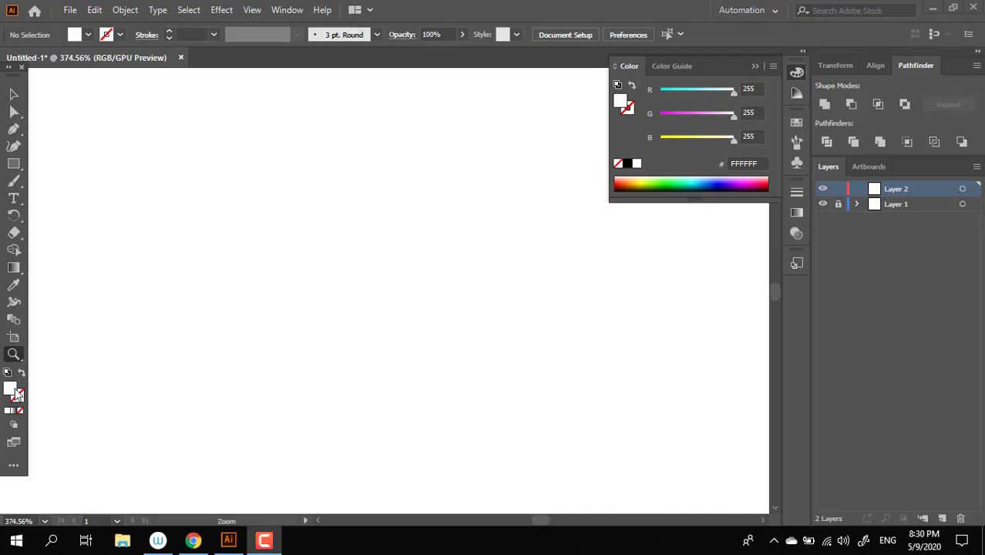
# Choose dark grey 393C44 as the fill colour in the Color Picker
pyautogui.doubleClick(16, 391)
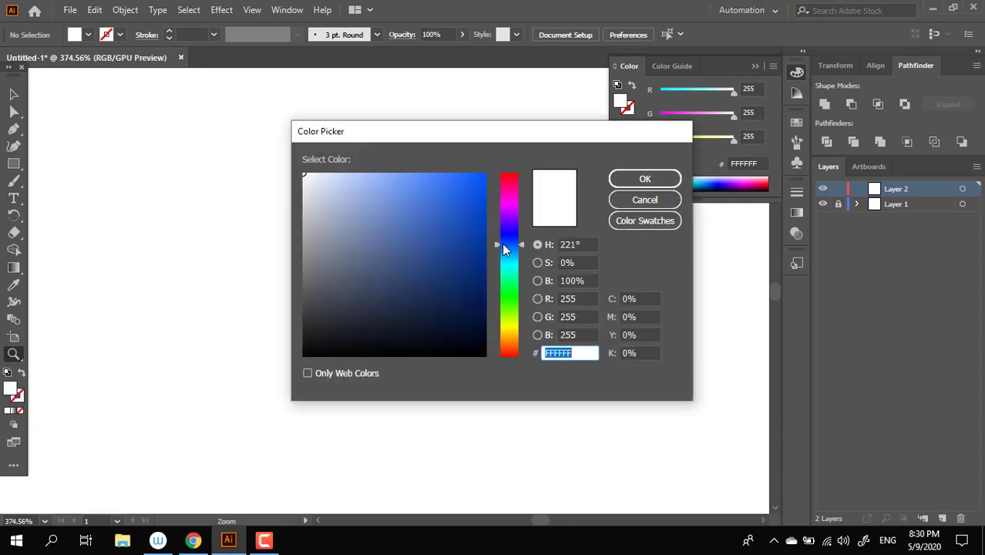
pyautogui.click(339, 305)
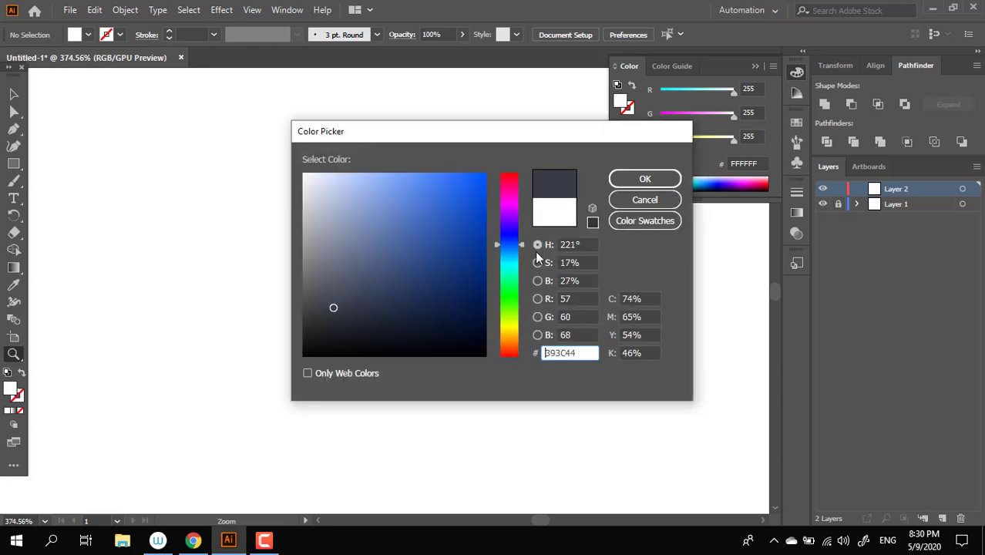
pyautogui.click(646, 179)
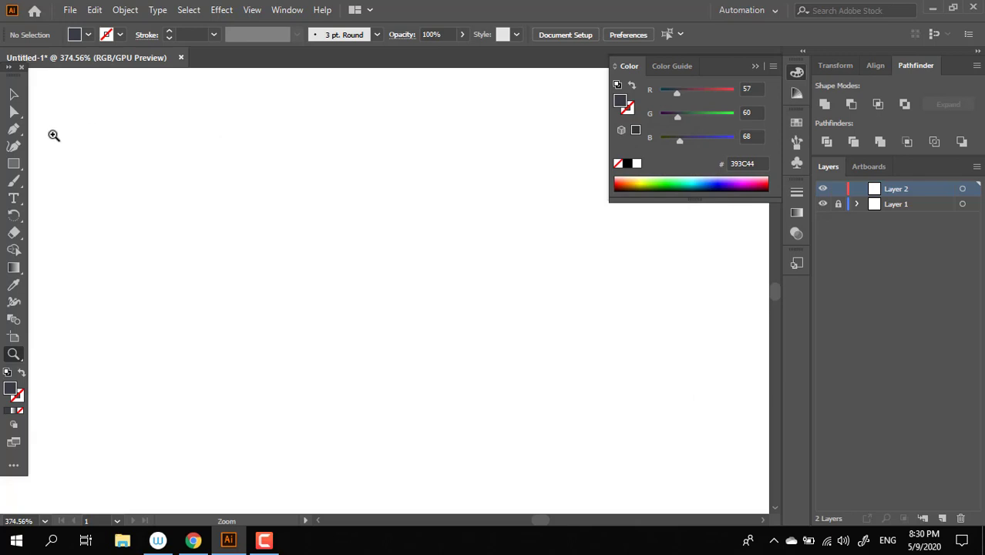
# Draw the head rectangle and round its top-right corner into a full quarter circle
pyautogui.moveTo(307, 99)
pyautogui.mouseDown()
pyautogui.moveTo(484, 330)
pyautogui.moveTo(385, 359)
pyautogui.mouseUp()
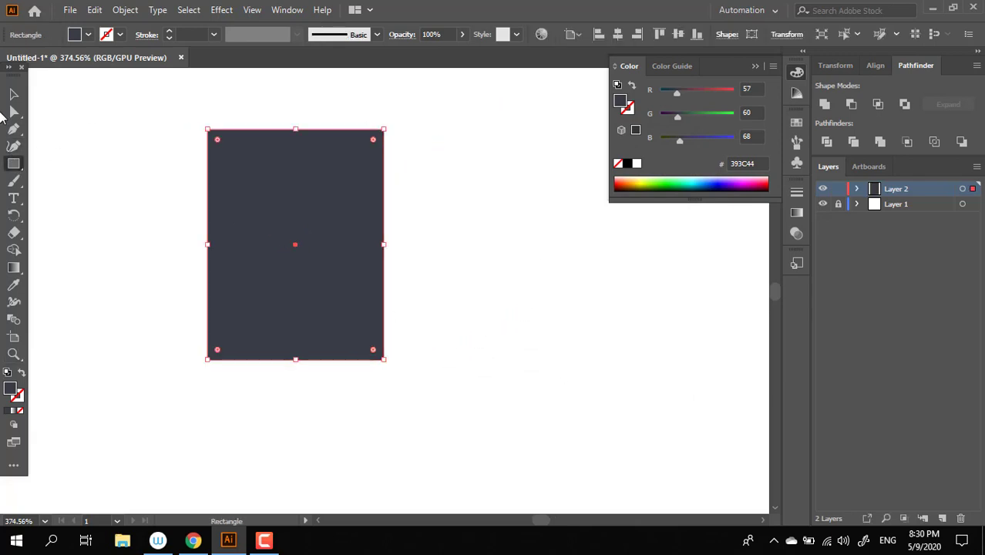
pyautogui.press('v')
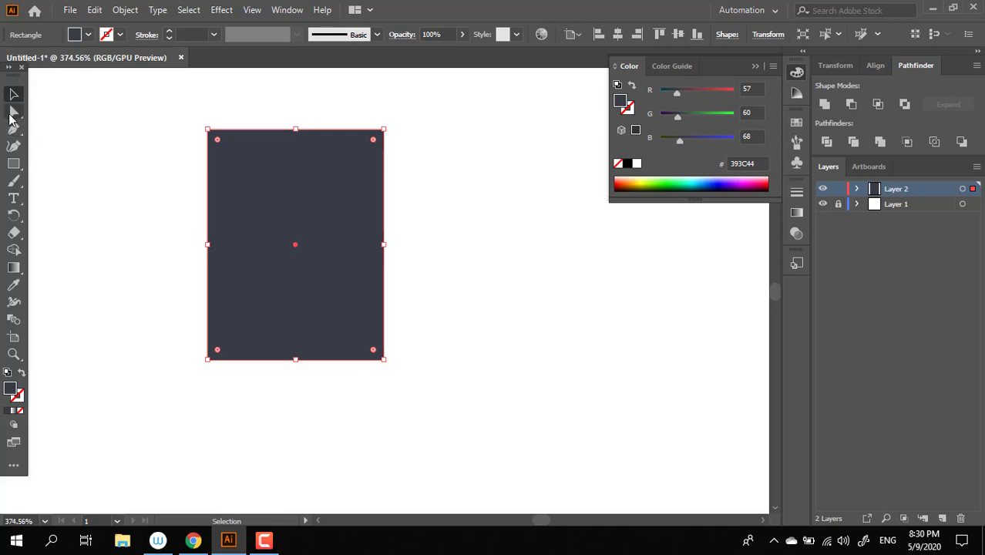
pyautogui.click(12, 114)
pyautogui.click(383, 131)
pyautogui.moveTo(373, 146); pyautogui.dragTo(141, 260)
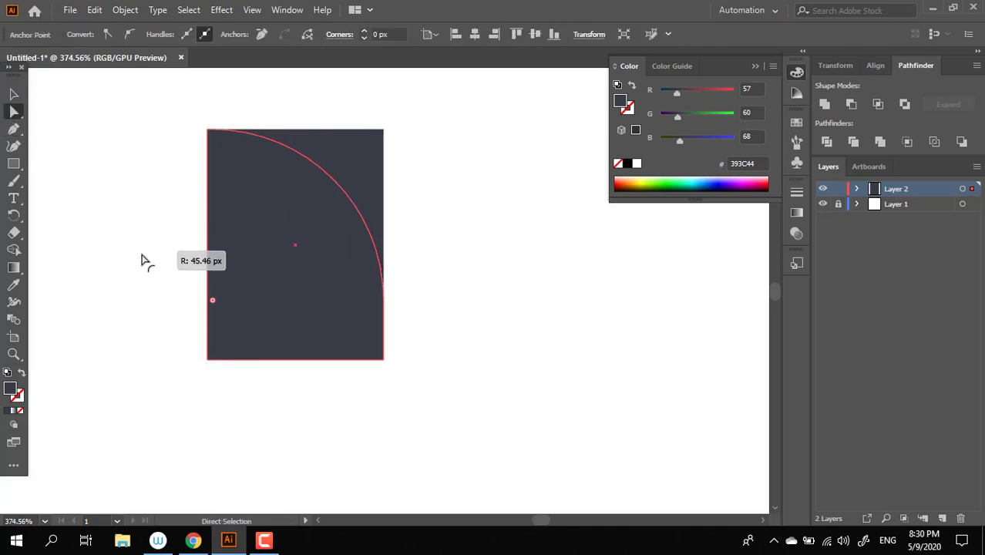
pyautogui.click(477, 286)
# Draw a wider dark rectangle just below the head for the body
pyautogui.press('z')
pyautogui.keyDown('alt'); pyautogui.scroll(-2, 435, 249); pyautogui.keyUp('alt')
pyautogui.moveTo(400, 282); pyautogui.dragTo(386, 270)
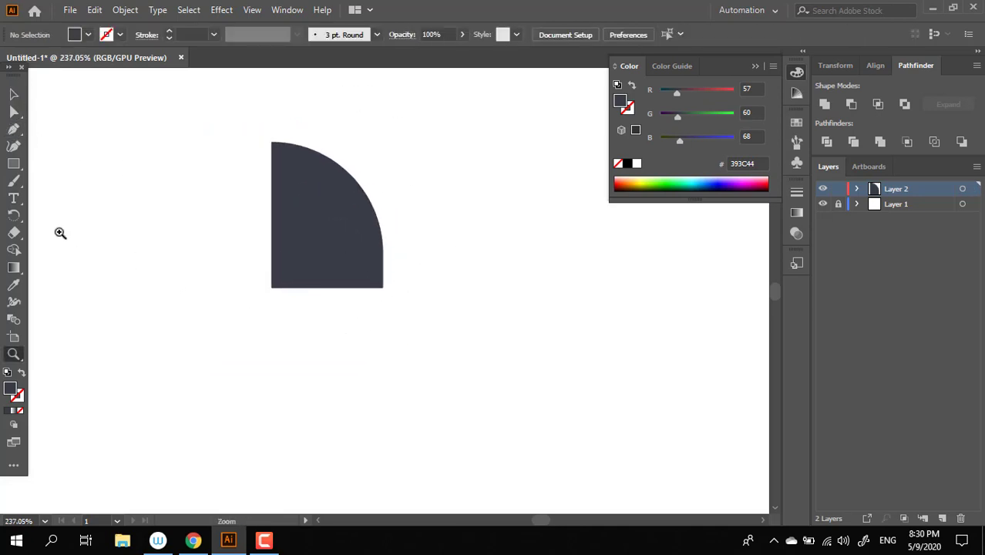
pyautogui.moveTo(271, 287)
pyautogui.mouseDown()
pyautogui.moveTo(323, 358)
pyautogui.moveTo(516, 421)
pyautogui.mouseUp()
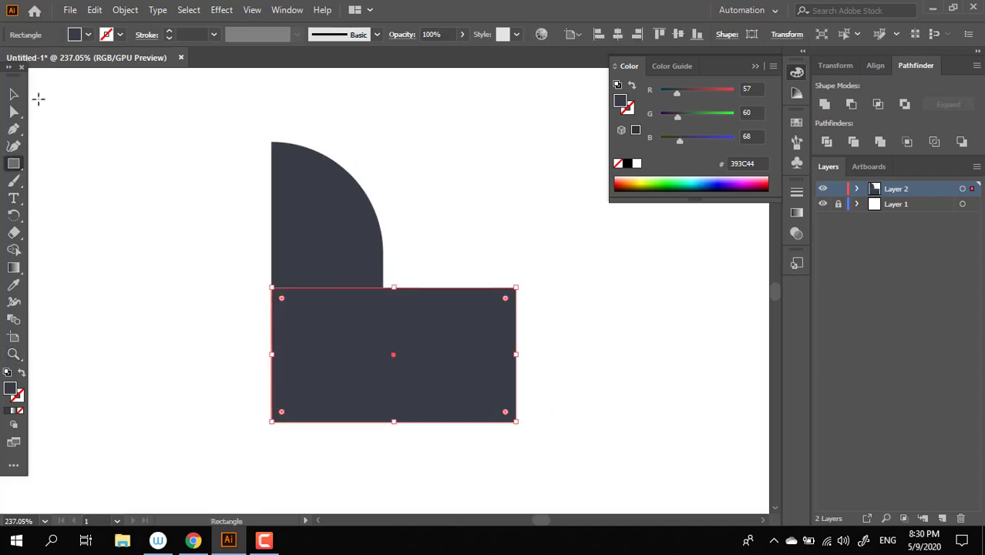
# Try rounding the lower rectangle's top-right and bottom-left corners, then undo it
pyautogui.click(15, 113)
pyautogui.click(293, 401)
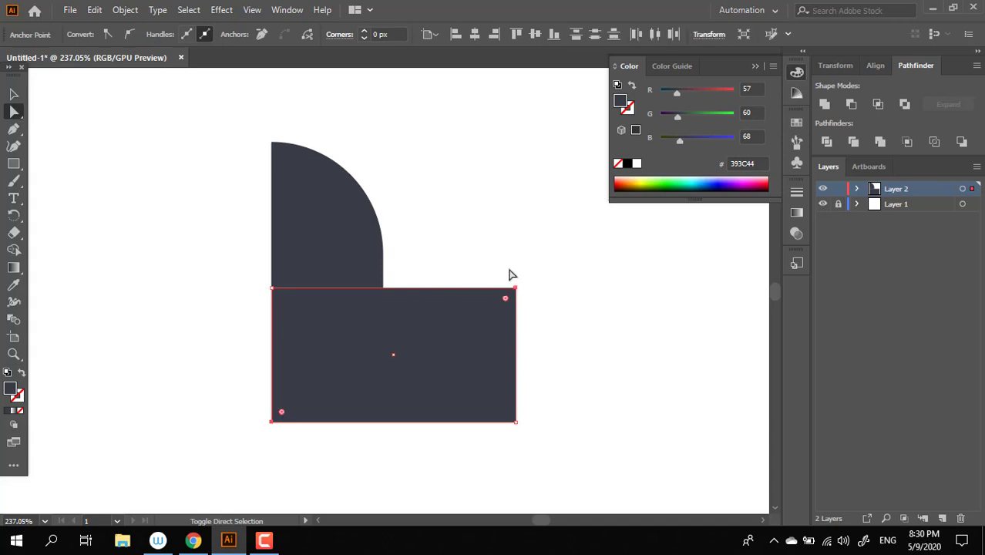
pyautogui.moveTo(505, 299); pyautogui.dragTo(330, 425)
pyautogui.click(626, 405)
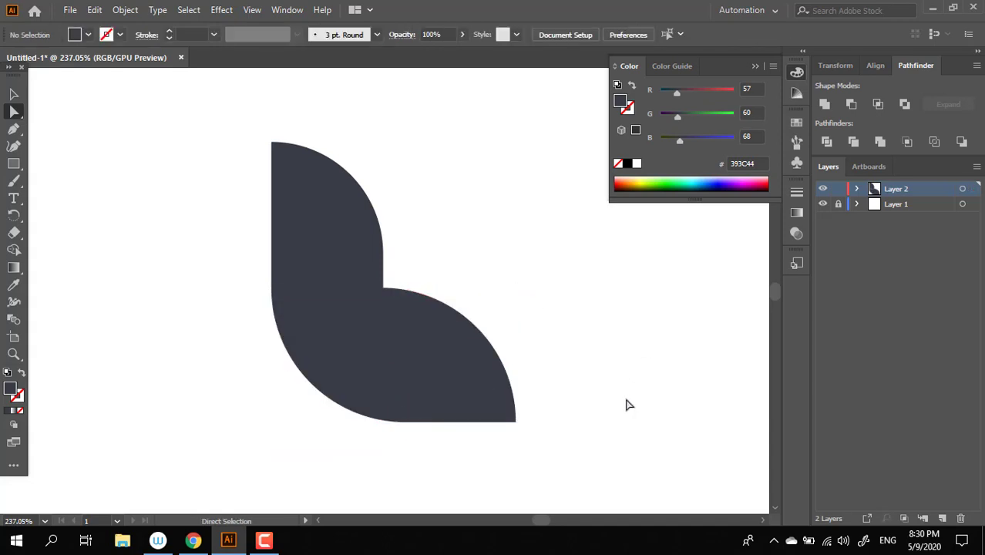
pyautogui.click(477, 386)
pyautogui.hotkey('ctrl', 'z')
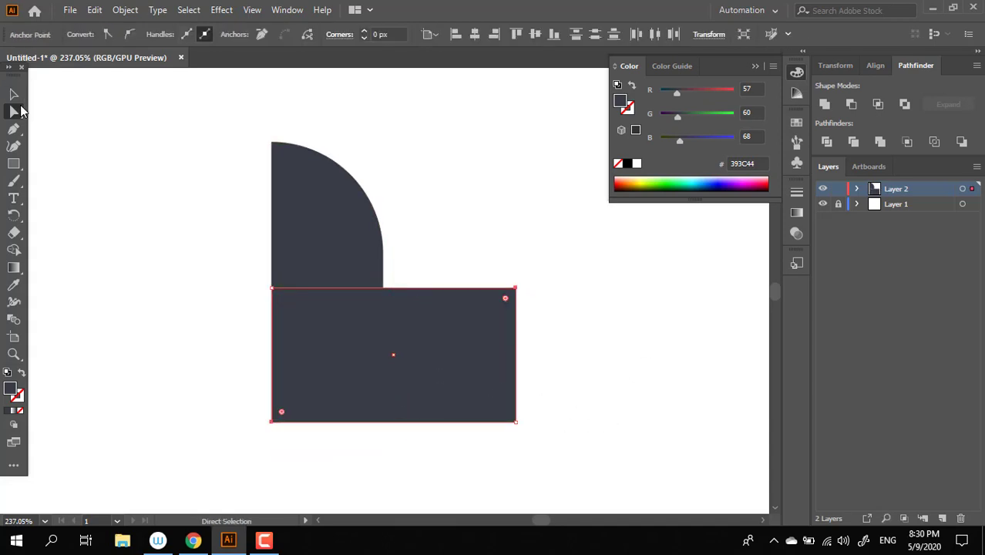
# Stretch the lower rectangle's bottom edge downward to make it taller
pyautogui.click(14, 94)
pyautogui.click(403, 429)
pyautogui.moveTo(394, 423); pyautogui.dragTo(395, 457)
pyautogui.click(591, 435)
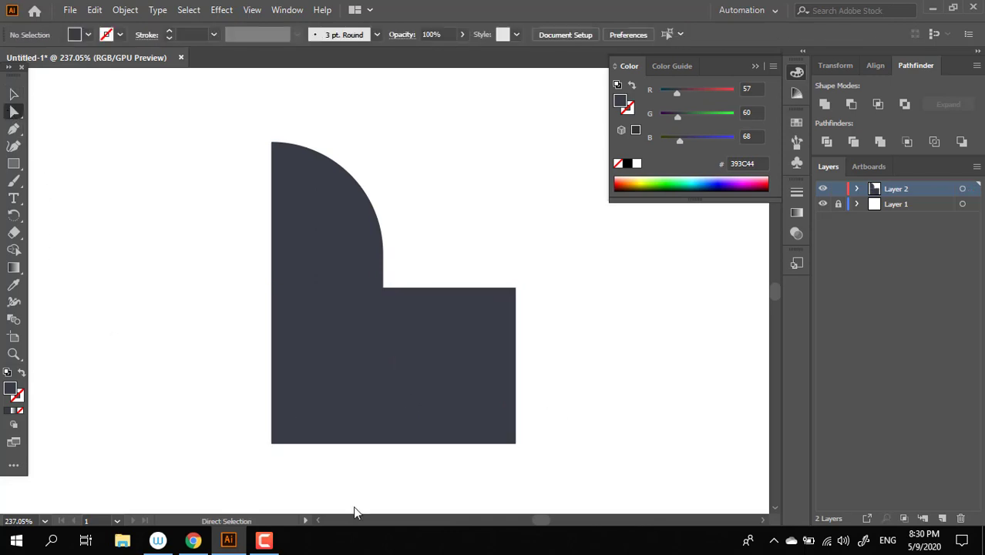
# Try rounding the corners into a lens shape, then undo it
pyautogui.moveTo(220, 414); pyautogui.dragTo(223, 416)
pyautogui.moveTo(499, 266); pyautogui.dragTo(347, 463)
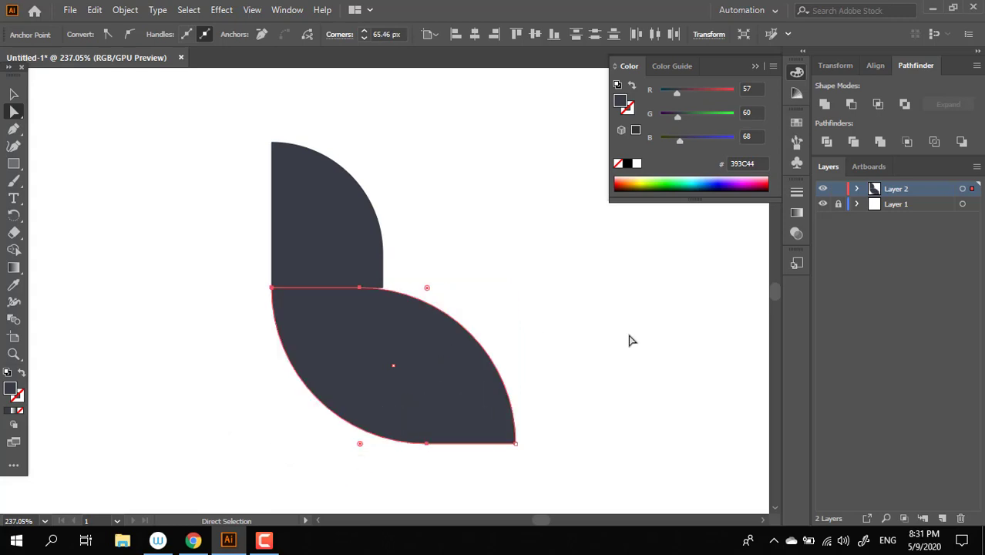
pyautogui.click(621, 351)
pyautogui.press('z')
pyautogui.hotkey('ctrl', 'z')
pyautogui.hotkey('ctrl', 'z')
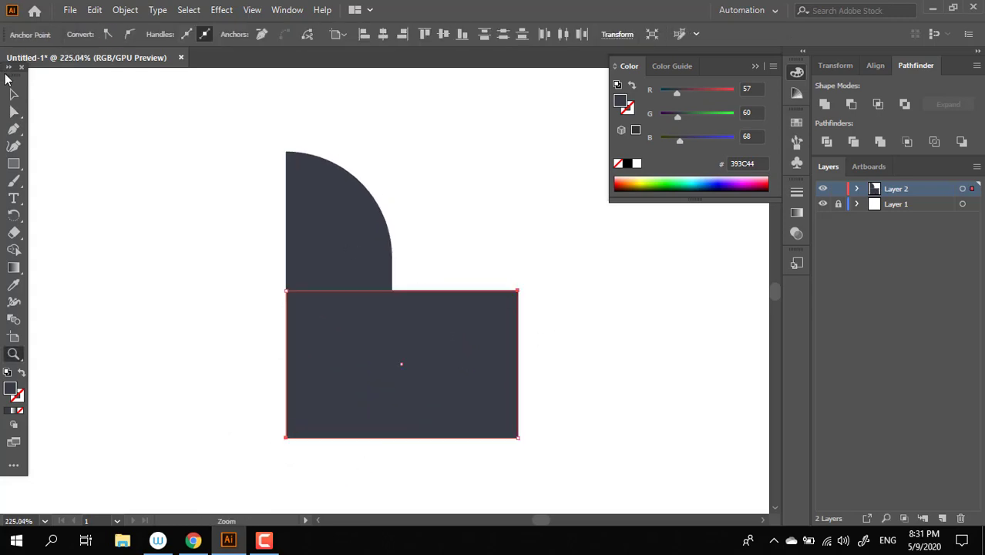
# Widen the lower rectangle rightward and round its top-right and bottom-left corners into a leaf shape
pyautogui.click(13, 94)
pyautogui.click(625, 274)
pyautogui.moveTo(522, 371); pyautogui.dragTo(552, 370)
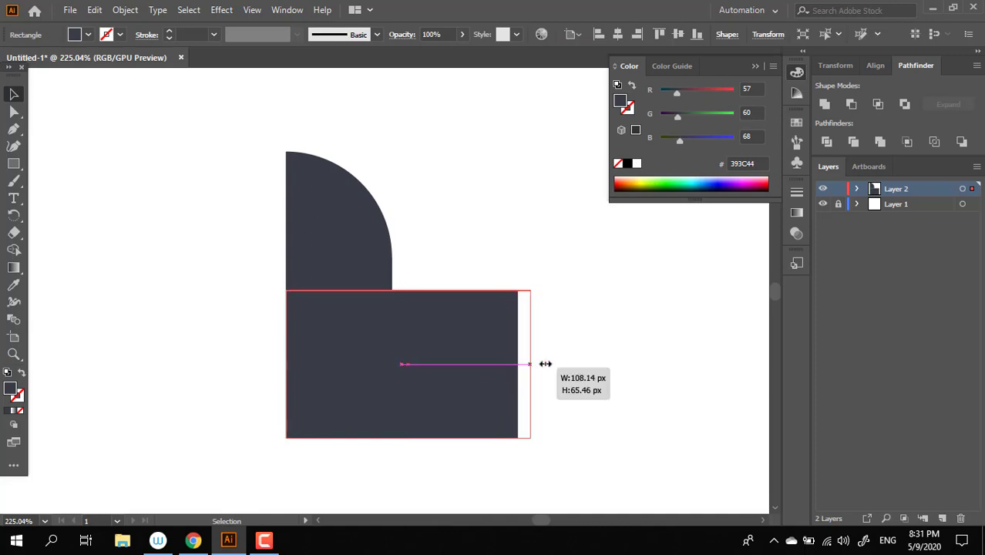
pyautogui.click(308, 408)
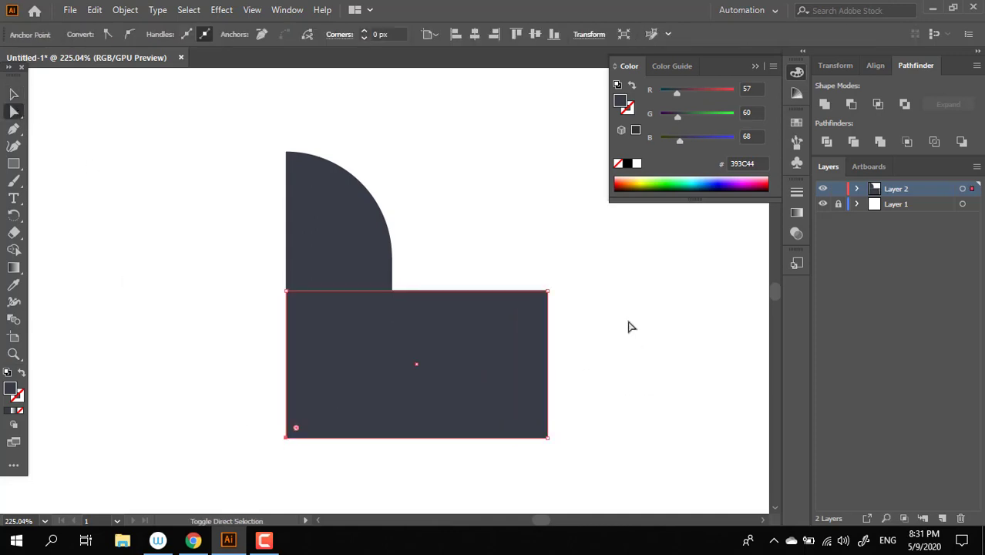
pyautogui.moveTo(537, 300)
pyautogui.mouseDown()
pyautogui.moveTo(336, 384)
pyautogui.moveTo(408, 402)
pyautogui.mouseUp()
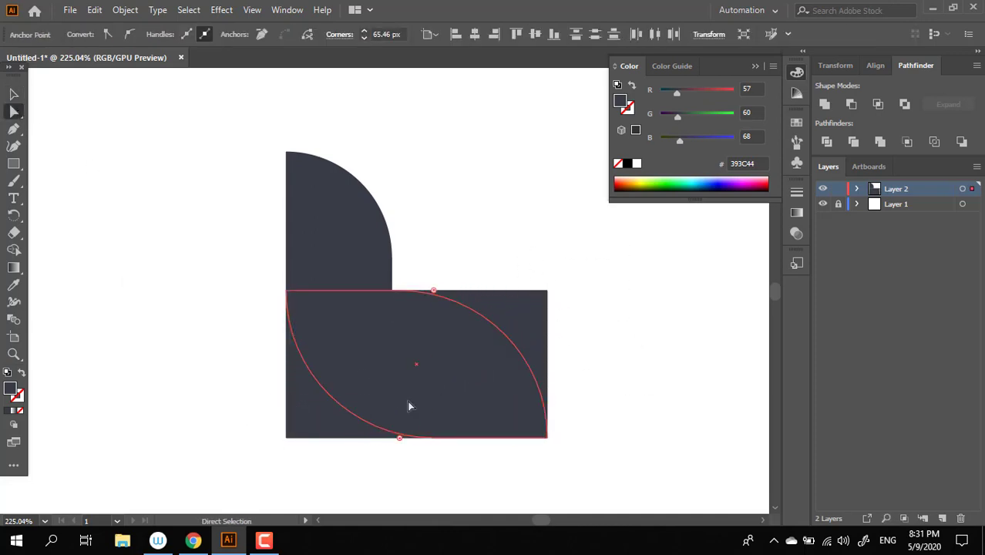
pyautogui.click(640, 359)
pyautogui.press('z')
pyautogui.keyDown('alt'); pyautogui.click(550, 334); pyautogui.keyUp('alt')
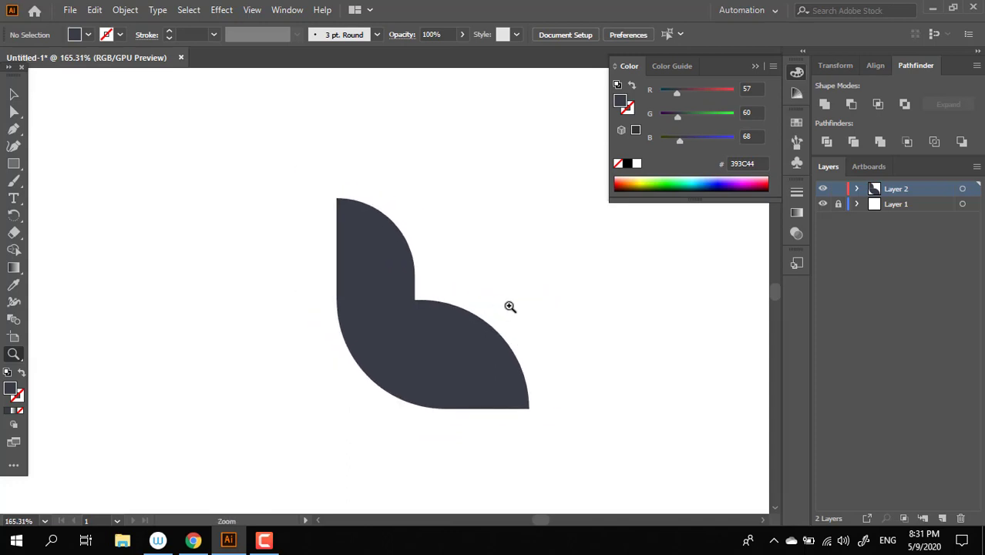
pyautogui.moveTo(510, 306); pyautogui.dragTo(614, 336)
pyautogui.scroll(-2, 548, 321)
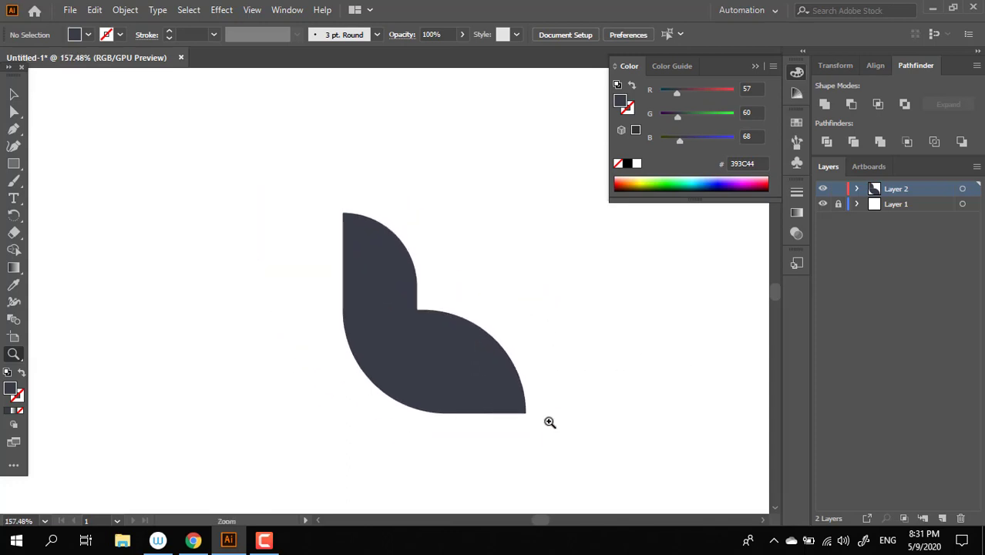
pyautogui.scroll(1, 398, 258)
# Draw a rectangle to the left of the head for the beak
pyautogui.scroll(3, 319, 258)
pyautogui.moveTo(319, 258); pyautogui.dragTo(359, 245)
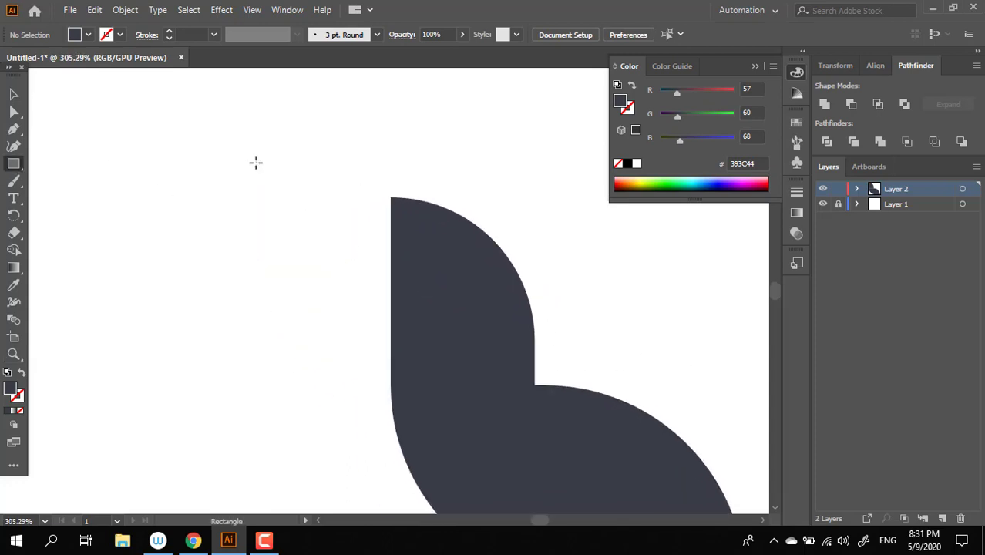
pyautogui.moveTo(391, 198); pyautogui.dragTo(109, 327)
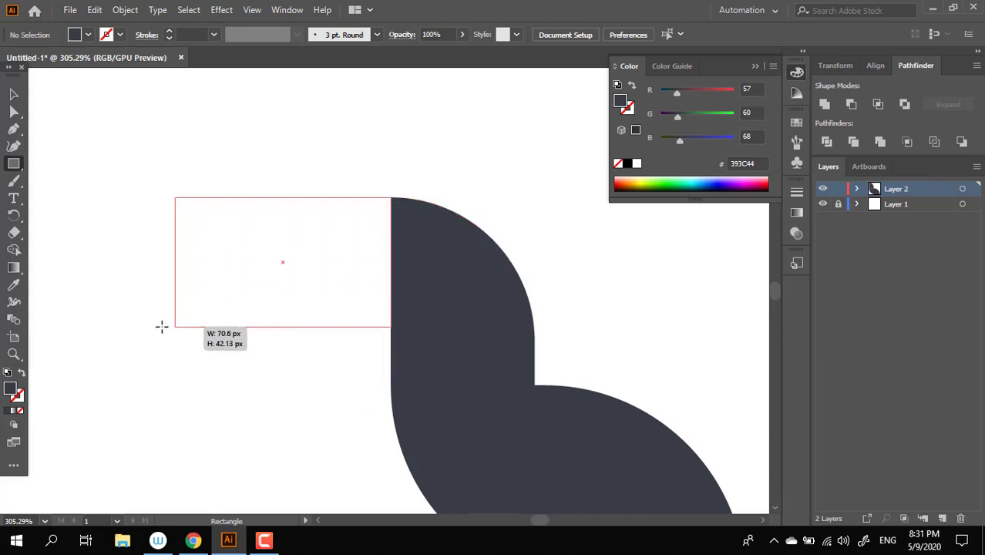
pyautogui.moveTo(282, 315); pyautogui.dragTo(356, 290)
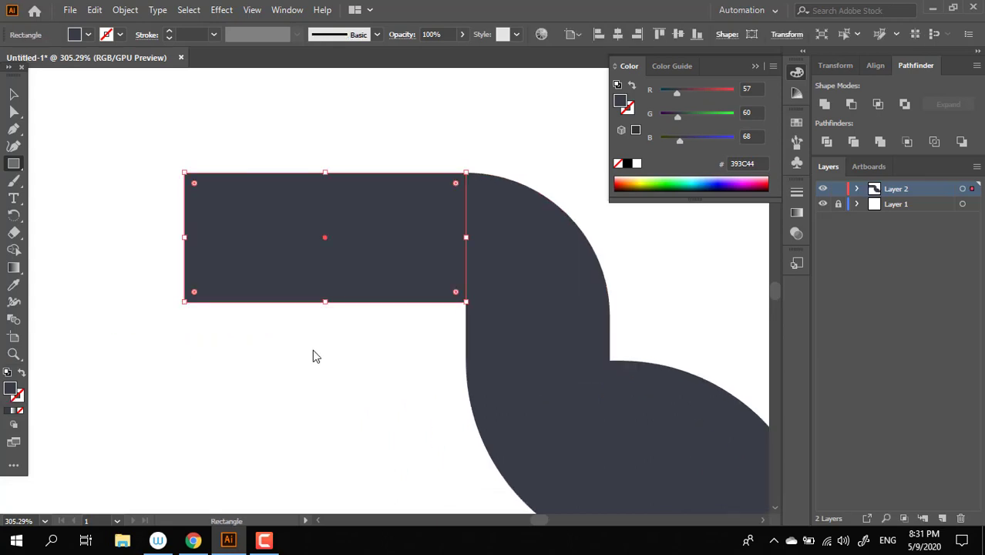
# Fill the beak rectangle with golden yellow FFCE00
pyautogui.click(514, 327)
pyautogui.moveTo(483, 178); pyautogui.dragTo(486, 173)
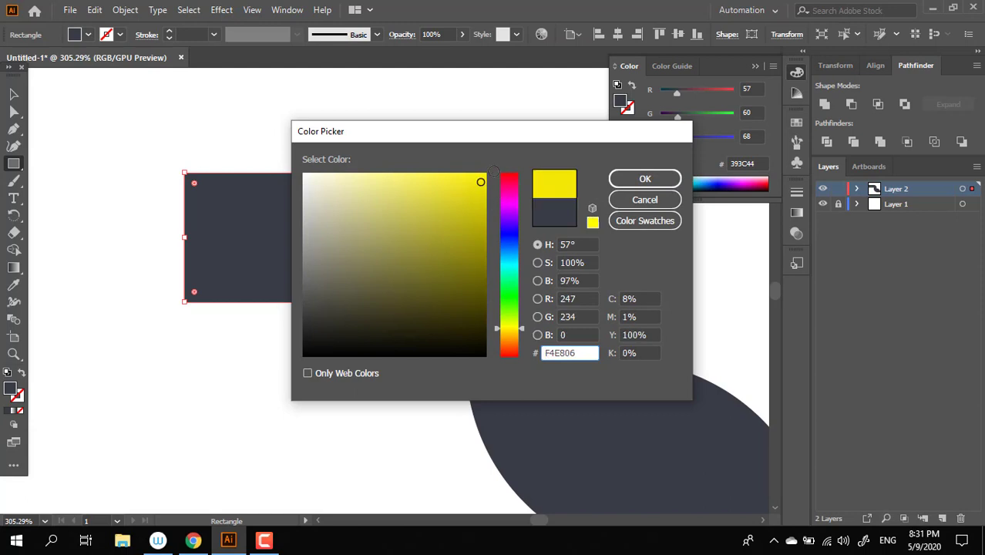
pyautogui.click(510, 332)
pyautogui.moveTo(510, 332); pyautogui.dragTo(512, 337)
pyautogui.click(646, 178)
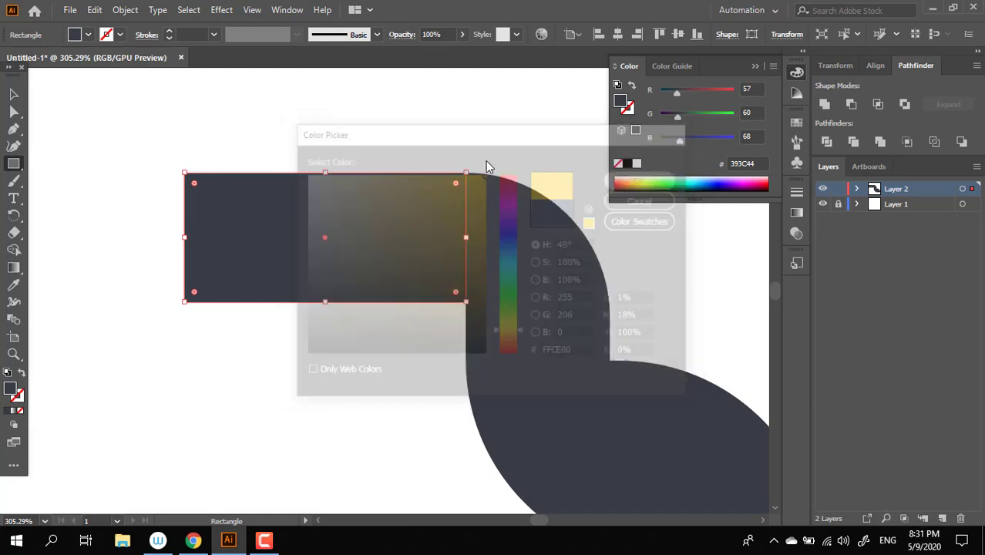
pyautogui.press('z')
pyautogui.moveTo(401, 169); pyautogui.dragTo(352, 169)
# Round the beak's top-left corner
pyautogui.click(13, 113)
pyautogui.moveTo(137, 131); pyautogui.dragTo(319, 191)
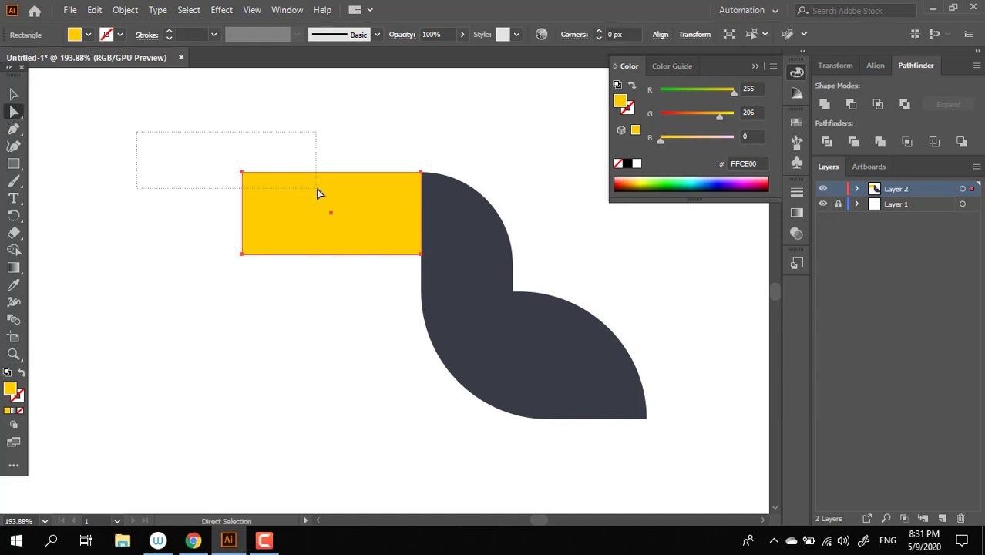
pyautogui.click(242, 172)
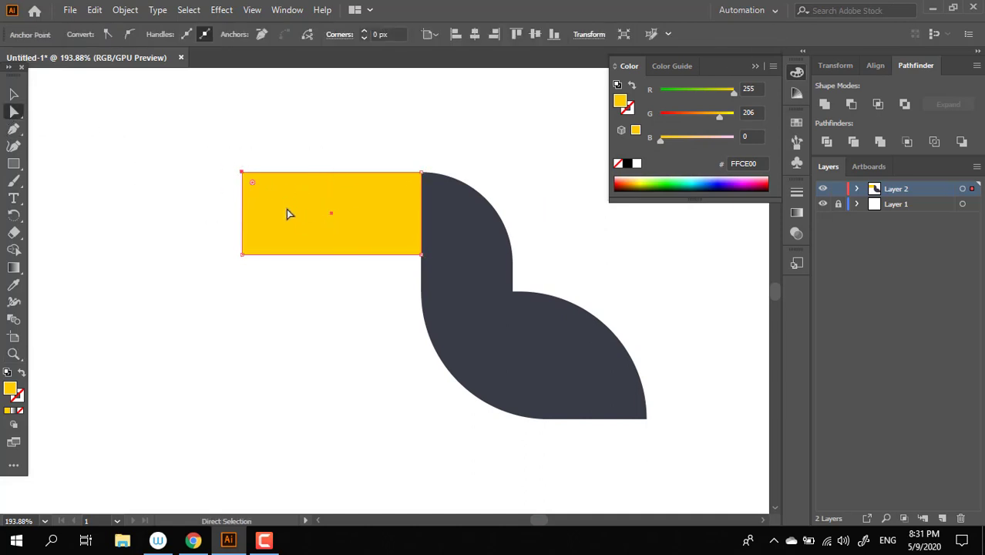
pyautogui.moveTo(253, 186); pyautogui.dragTo(293, 224)
pyautogui.click(327, 313)
pyautogui.press('z')
pyautogui.keyDown('alt'); pyautogui.click(327, 313); pyautogui.keyUp('alt')
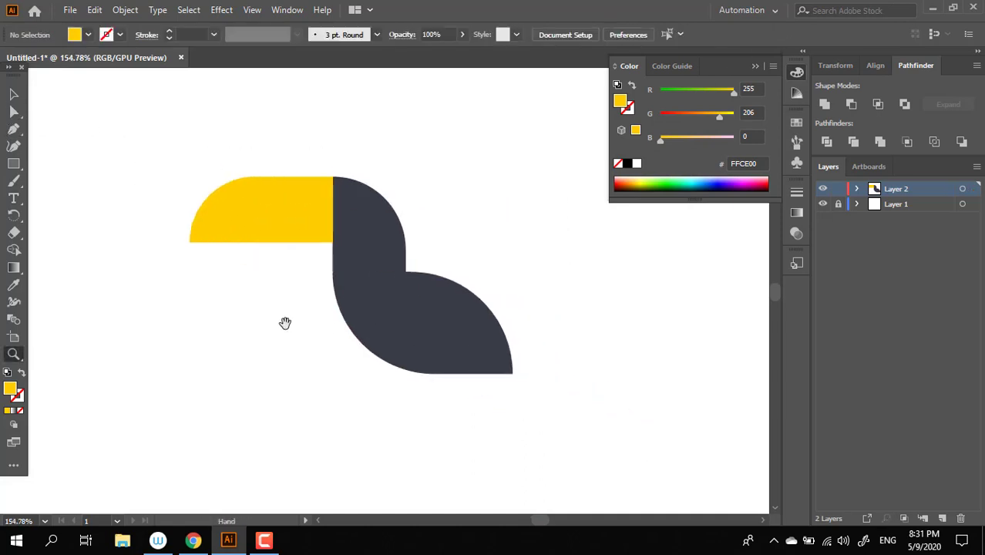
pyautogui.moveTo(461, 279)
pyautogui.mouseDown()
pyautogui.moveTo(268, 310)
pyautogui.moveTo(571, 346)
pyautogui.moveTo(360, 320)
pyautogui.moveTo(354, 304)
pyautogui.mouseUp()
pyautogui.click(354, 304)
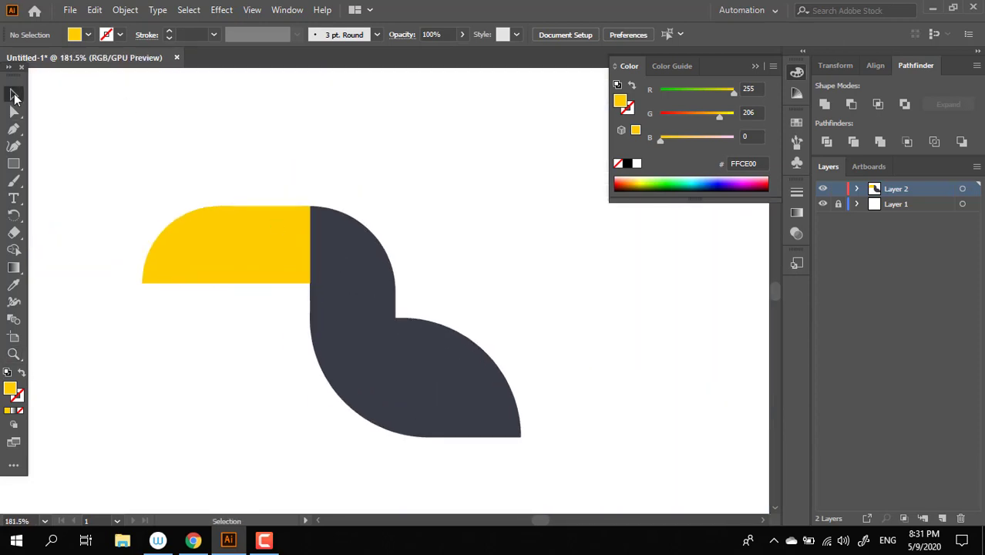
# Widen the upper dark shape to the right and stretch it down to overlap the body
pyautogui.click(392, 282)
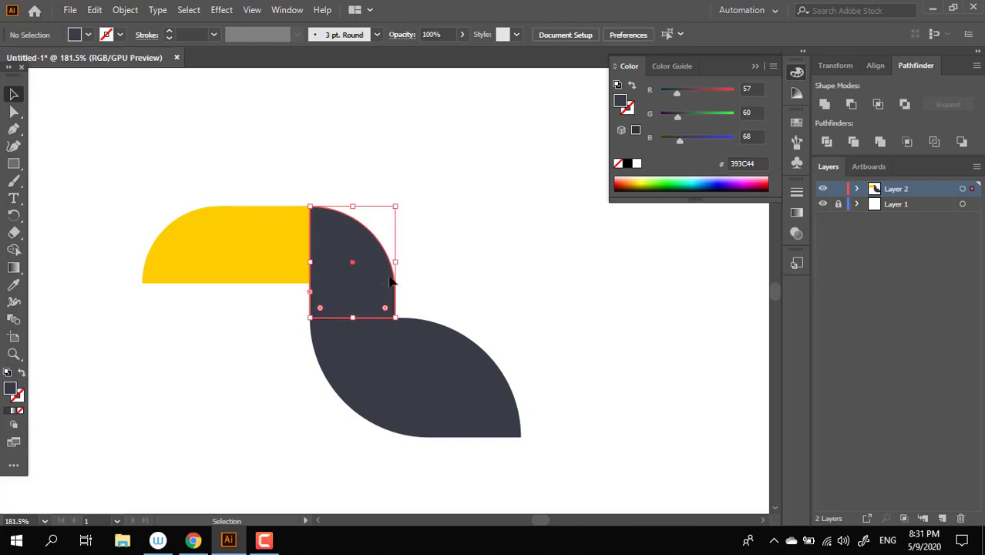
pyautogui.hotkey('ctrl', 'shift', 'a')
pyautogui.press('z')
pyautogui.keyDown('alt'); pyautogui.scroll(2, 272, 282); pyautogui.keyUp('alt')
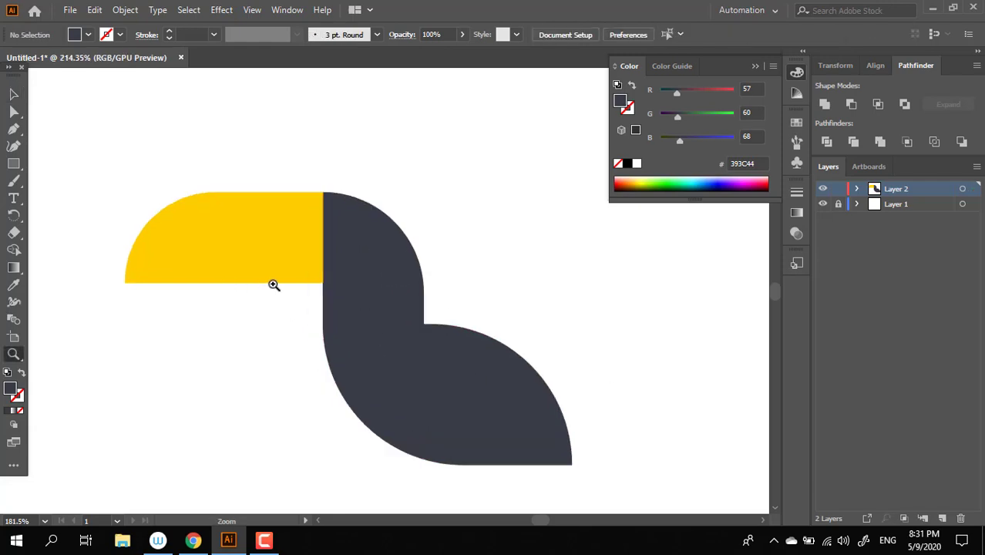
pyautogui.moveTo(349, 378); pyautogui.dragTo(302, 300)
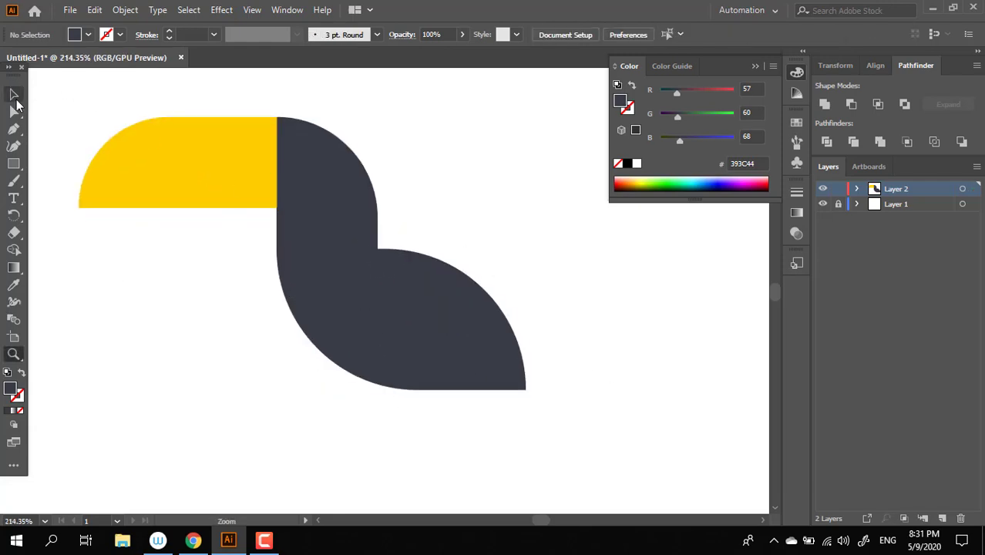
pyautogui.click(299, 208)
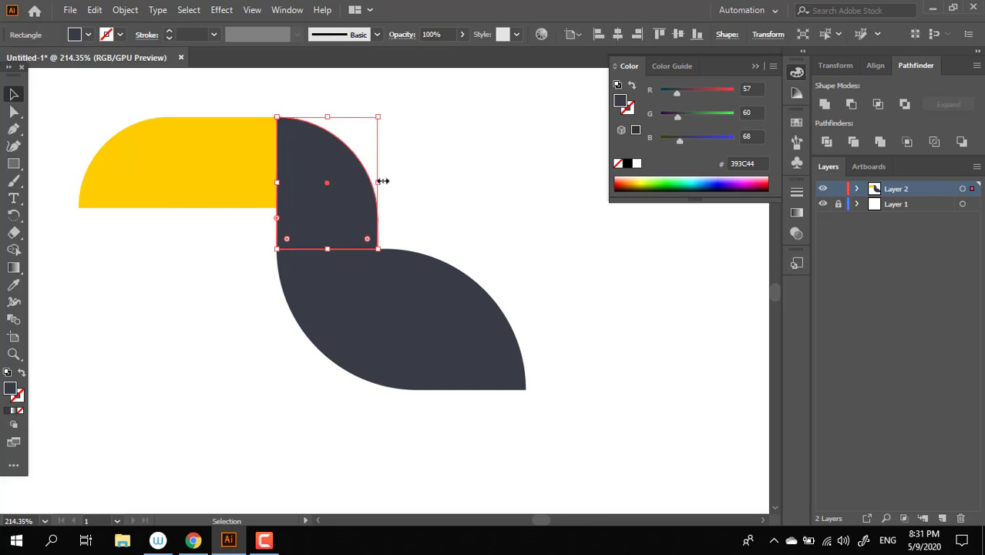
pyautogui.moveTo(383, 182); pyautogui.dragTo(509, 197)
pyautogui.click(507, 198)
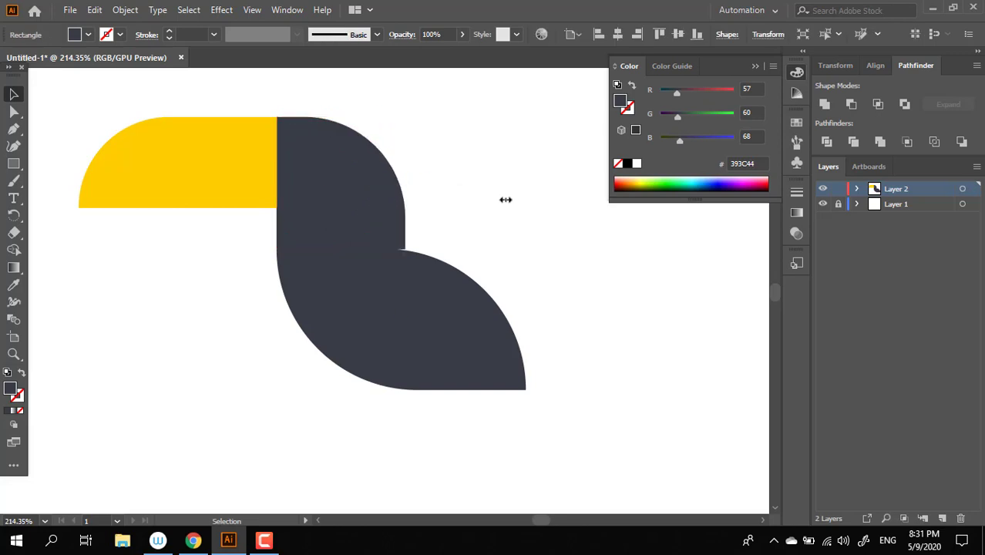
pyautogui.click(364, 221)
pyautogui.moveTo(341, 249); pyautogui.dragTo(341, 273)
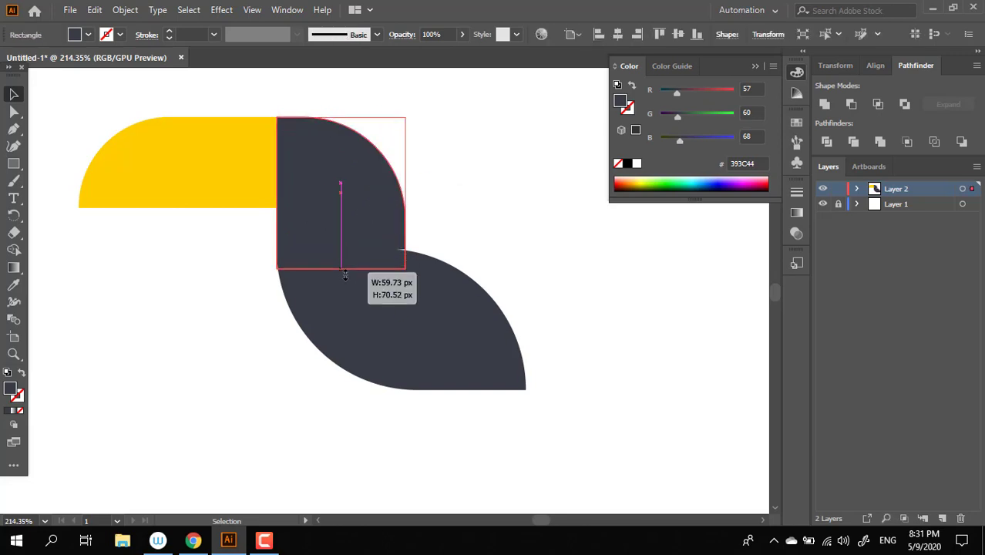
pyautogui.click(541, 202)
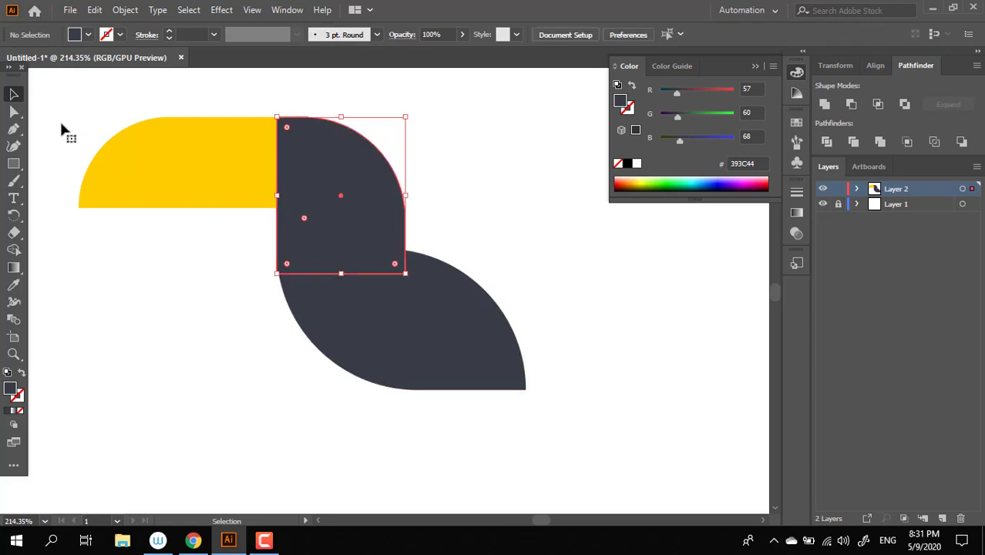
# Round the upper shape's bottom-left corner
pyautogui.click(6, 115)
pyautogui.moveTo(401, 279)
pyautogui.mouseDown()
pyautogui.moveTo(283, 259)
pyautogui.moveTo(302, 271)
pyautogui.moveTo(471, 288)
pyautogui.mouseUp()
pyautogui.click(256, 360)
pyautogui.press('z')
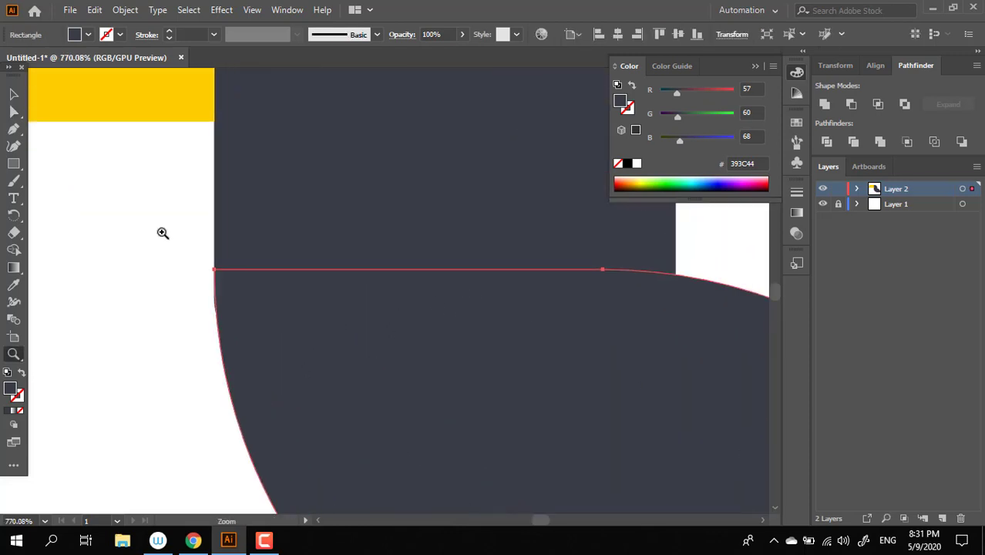
pyautogui.click(17, 96)
pyautogui.click(291, 307)
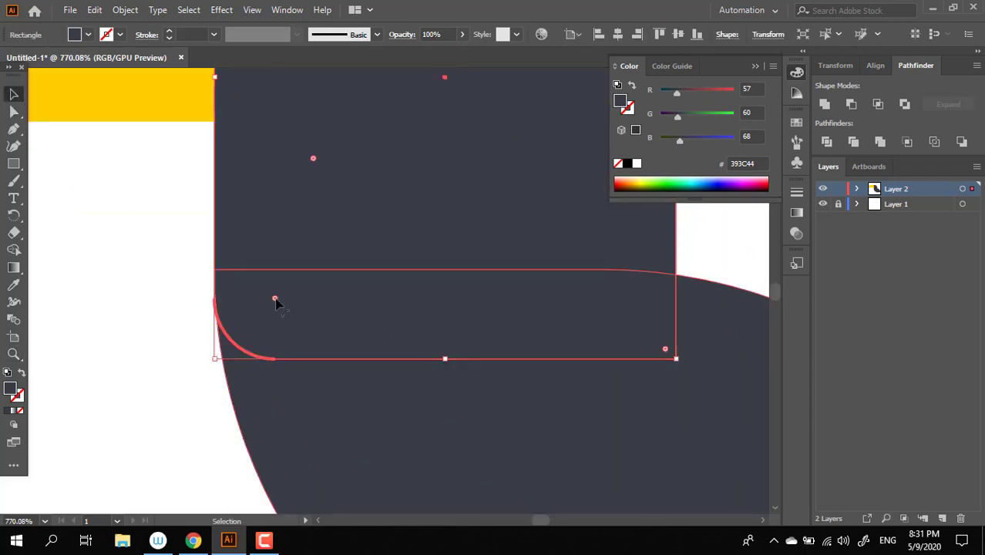
pyautogui.moveTo(275, 302); pyautogui.dragTo(398, 319)
pyautogui.click(118, 332)
pyautogui.press('z')
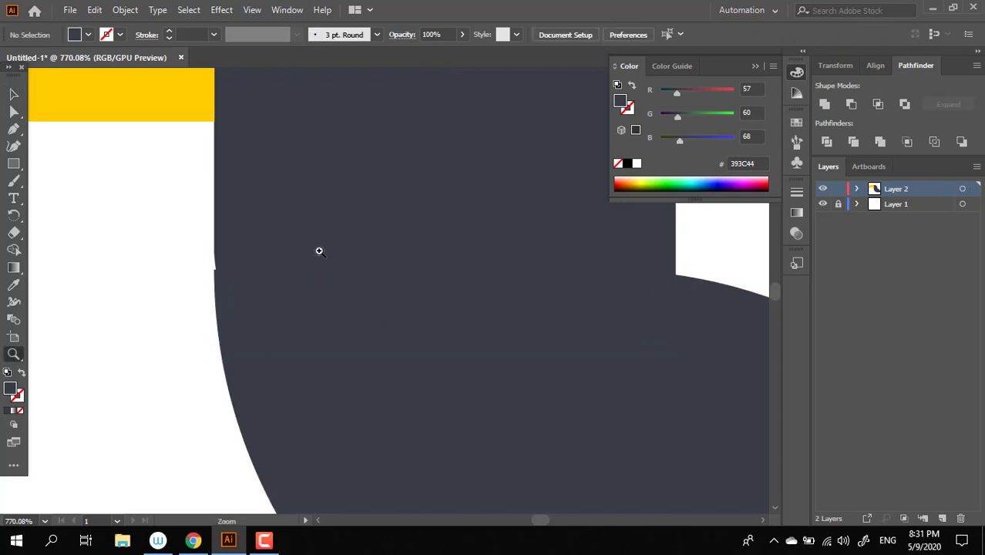
pyautogui.keyDown('alt'); pyautogui.click(319, 250); pyautogui.keyUp('alt')
pyautogui.keyDown('alt'); pyautogui.click(192, 247); pyautogui.keyUp('alt')
pyautogui.keyDown('ctrl'); pyautogui.click(351, 187); pyautogui.keyUp('ctrl')
# Raise the lower body shape's top edge to meet the head shape
pyautogui.hotkey('ctrl', '=')
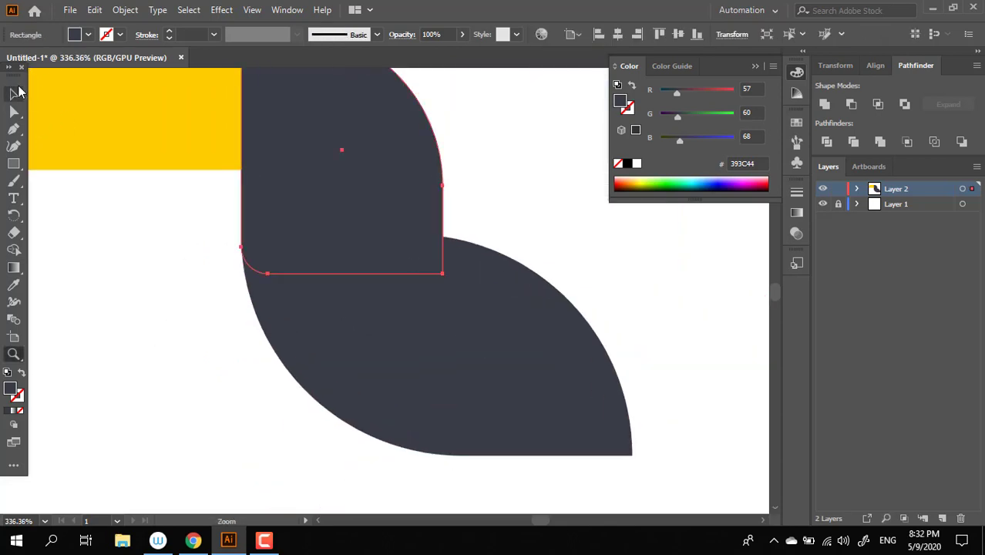
pyautogui.hotkey('ctrl', 'shift', 'a')
pyautogui.moveTo(343, 330); pyautogui.dragTo(464, 396)
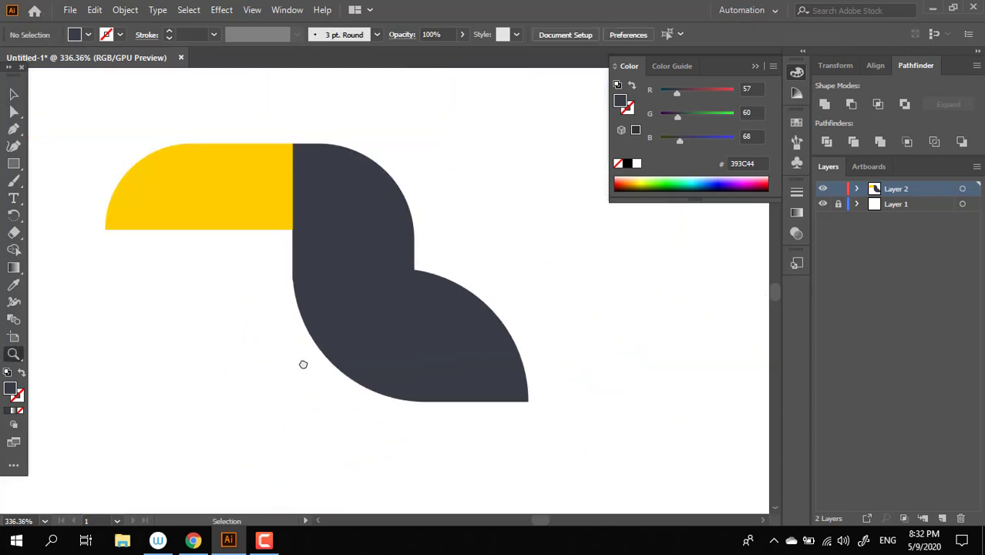
pyautogui.click(411, 345)
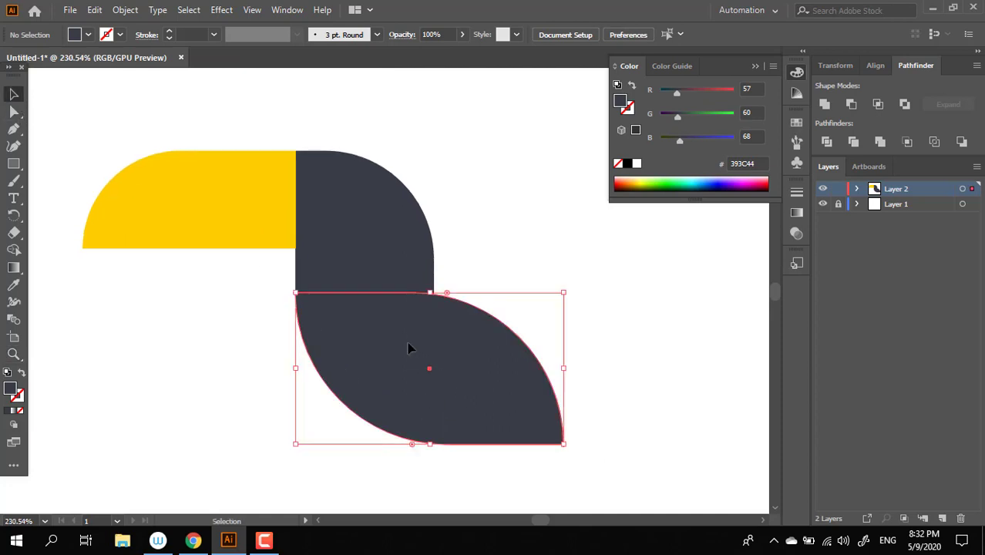
pyautogui.moveTo(430, 291); pyautogui.dragTo(430, 287)
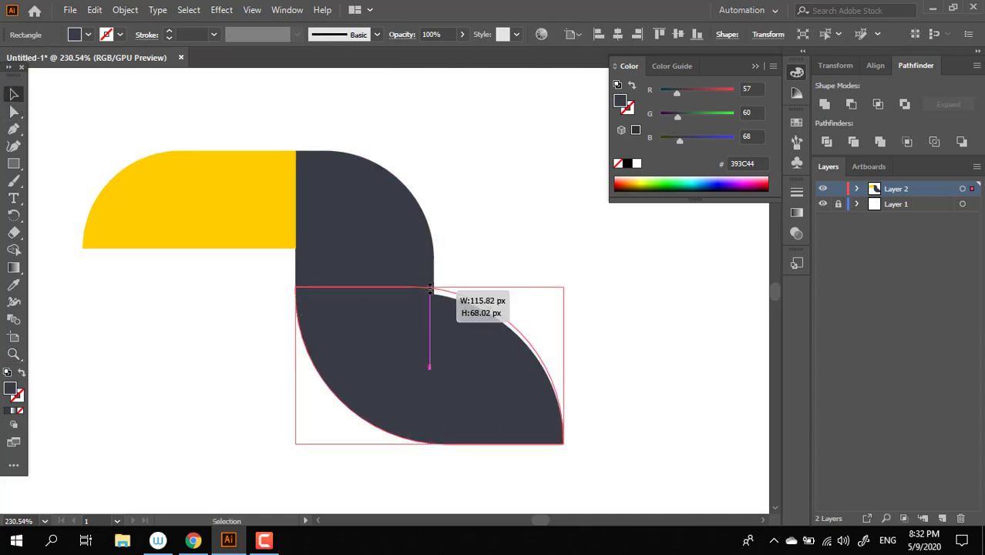
pyautogui.click(451, 276)
# Refine the rounding of the head shape's bottom-left corner at the join
pyautogui.moveTo(377, 248); pyautogui.dragTo(206, 282)
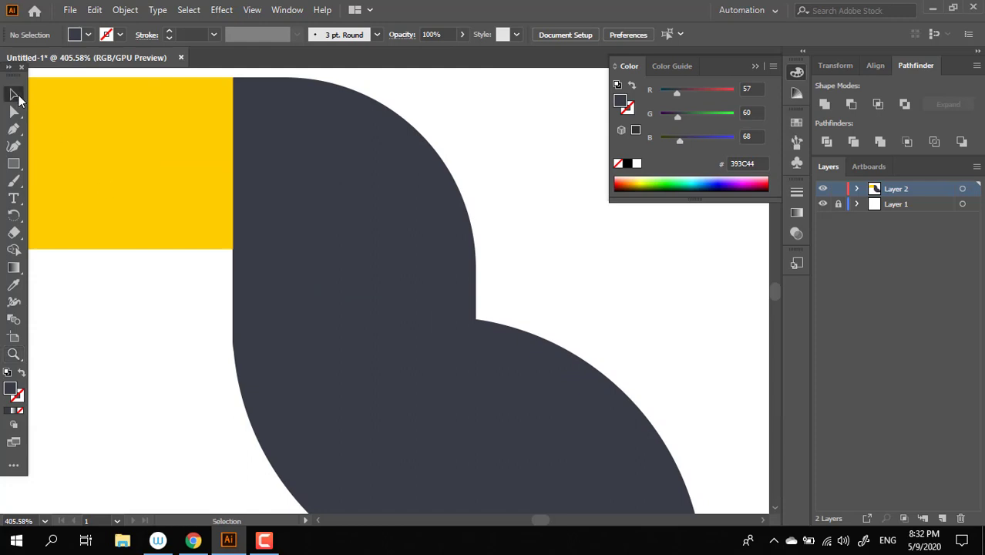
pyautogui.click(323, 178)
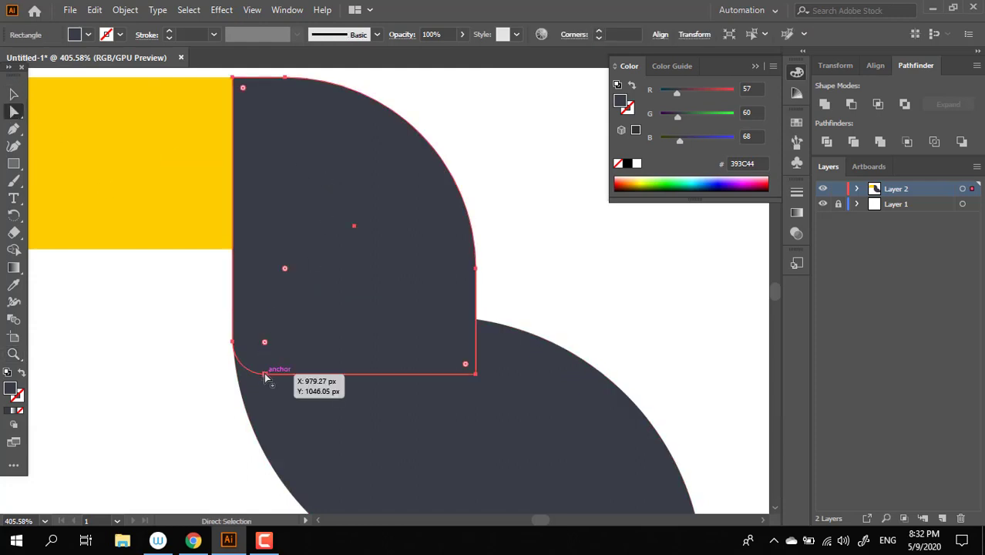
pyautogui.moveTo(264, 343); pyautogui.dragTo(292, 346)
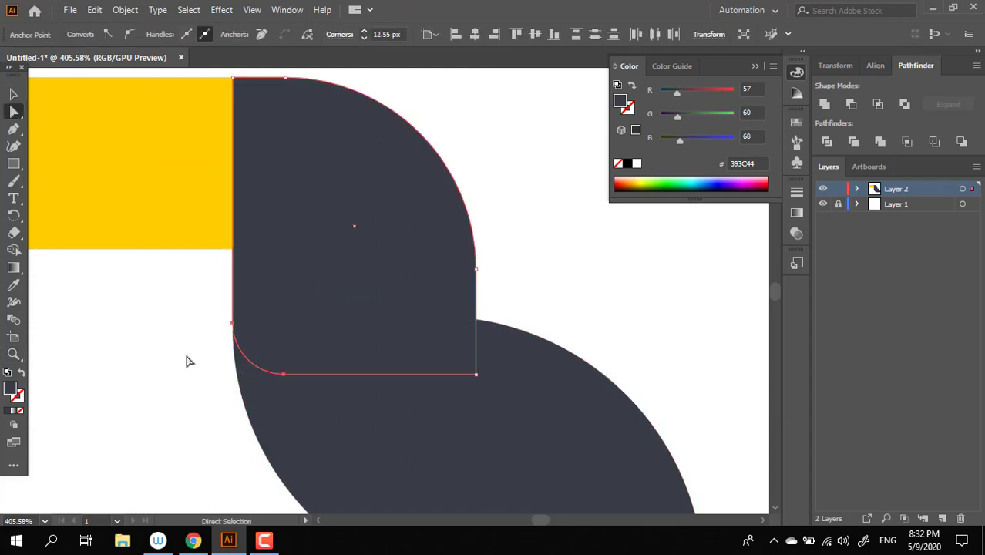
pyautogui.click(187, 357)
pyautogui.press('z')
pyautogui.keyDown('alt'); pyautogui.click(258, 309); pyautogui.keyUp('alt')
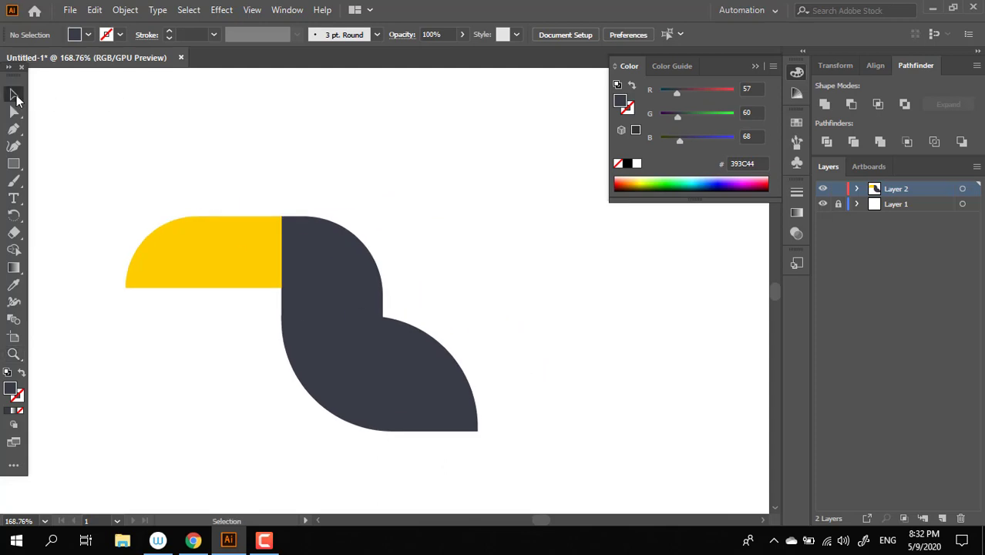
# Unite the head and body shapes into one with Pathfinder
pyautogui.moveTo(368, 370); pyautogui.dragTo(362, 370)
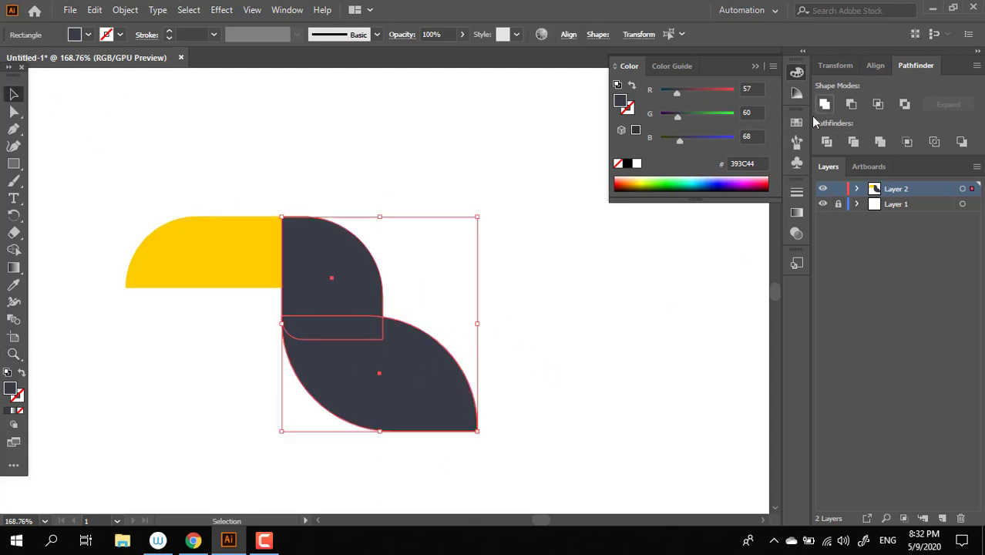
pyautogui.click(825, 103)
pyautogui.press('z')
pyautogui.click(408, 310)
# Round the inner corner where the neck meets the belly
pyautogui.click(15, 114)
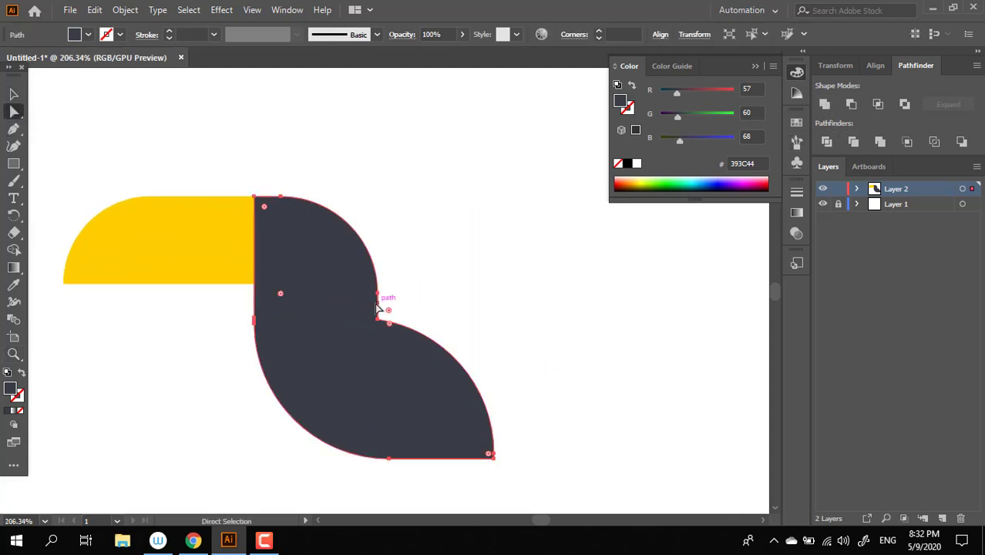
pyautogui.click(378, 323)
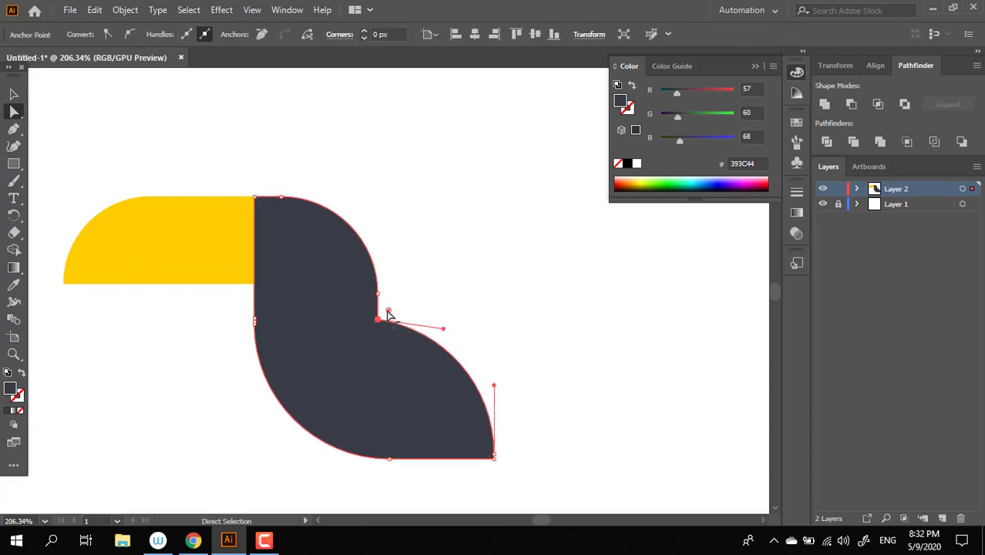
pyautogui.moveTo(398, 327); pyautogui.dragTo(418, 310)
pyautogui.click(504, 328)
pyautogui.press('z')
pyautogui.keyDown('alt'); pyautogui.click(453, 345); pyautogui.keyUp('alt')
pyautogui.keyDown('alt'); pyautogui.click(452, 344); pyautogui.keyUp('alt')
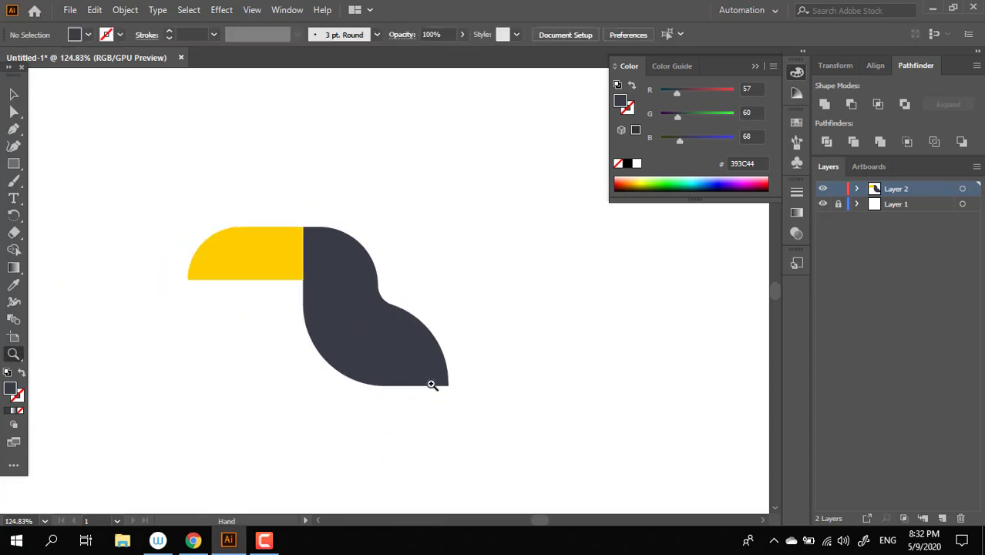
pyautogui.moveTo(250, 356)
pyautogui.mouseDown()
pyautogui.moveTo(346, 429)
pyautogui.moveTo(396, 423)
pyautogui.moveTo(388, 411)
pyautogui.mouseUp()
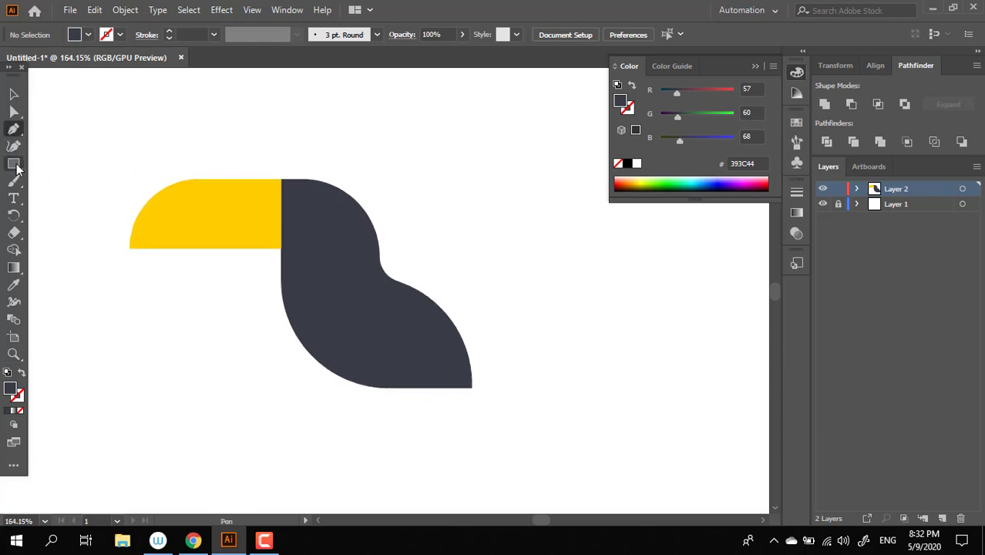
# Draw a tall dark rectangle right of the body and taper it by sliding its top-left point
pyautogui.moveTo(471, 209); pyautogui.dragTo(538, 401)
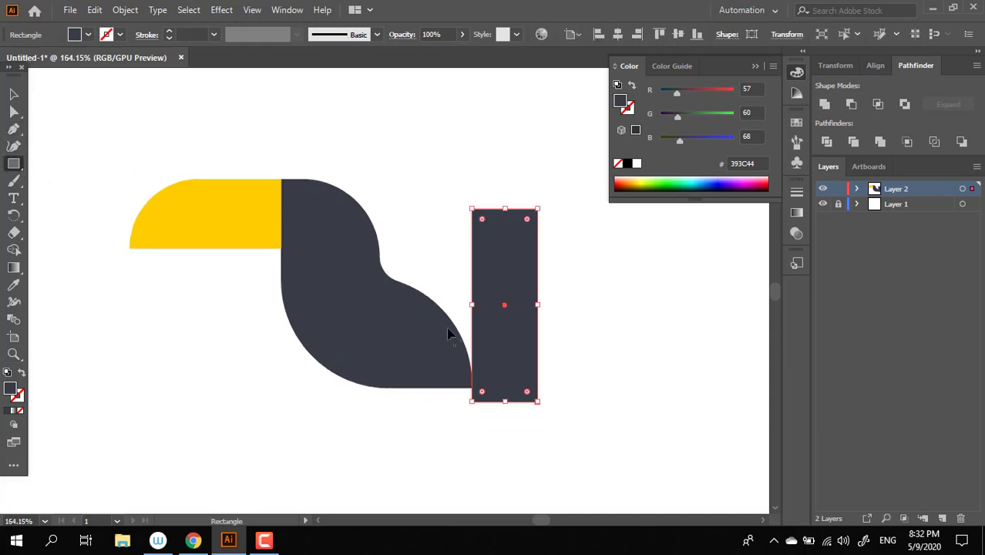
pyautogui.click(13, 128)
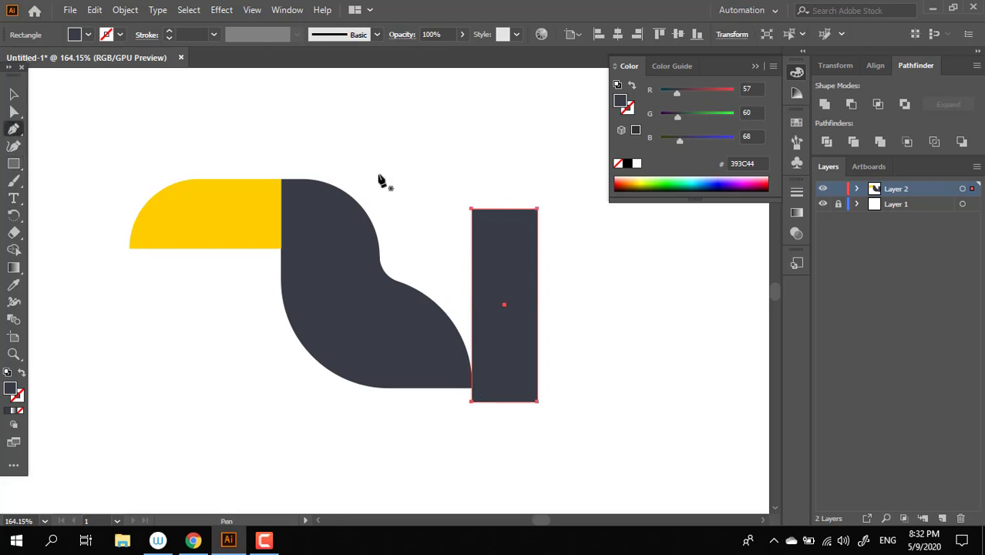
pyautogui.click(15, 112)
pyautogui.moveTo(449, 182)
pyautogui.mouseDown()
pyautogui.moveTo(477, 212)
pyautogui.moveTo(510, 216)
pyautogui.mouseUp()
# Move the tapered shape down-left onto the body
pyautogui.click(14, 94)
pyautogui.click(493, 165)
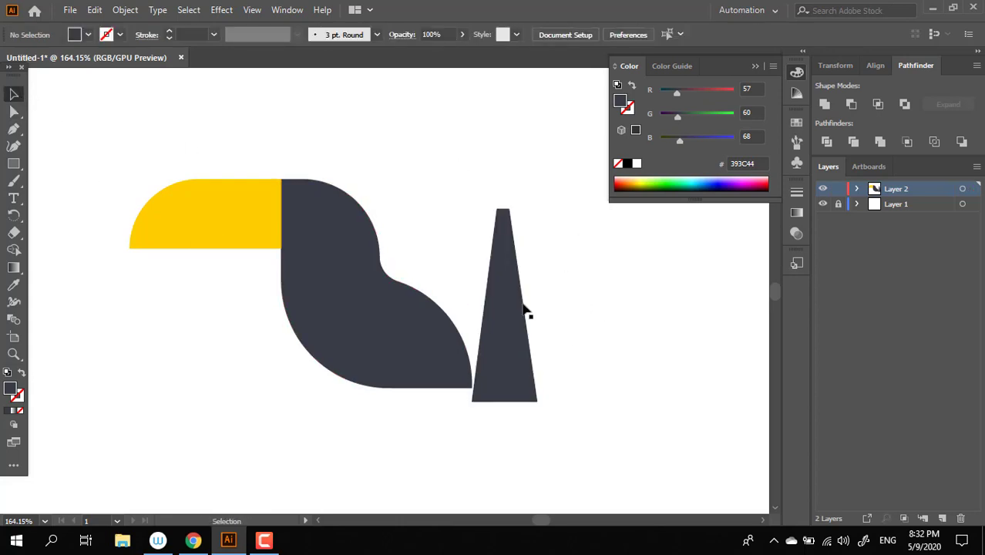
pyautogui.moveTo(518, 310)
pyautogui.mouseDown()
pyautogui.moveTo(469, 429)
pyautogui.moveTo(539, 370)
pyautogui.mouseUp()
pyautogui.scroll(-3, 498, 343)
pyautogui.hscroll(1, 478, 386)
# Rotate and shrink it into a small tail angling down-right from the belly
pyautogui.click(604, 387)
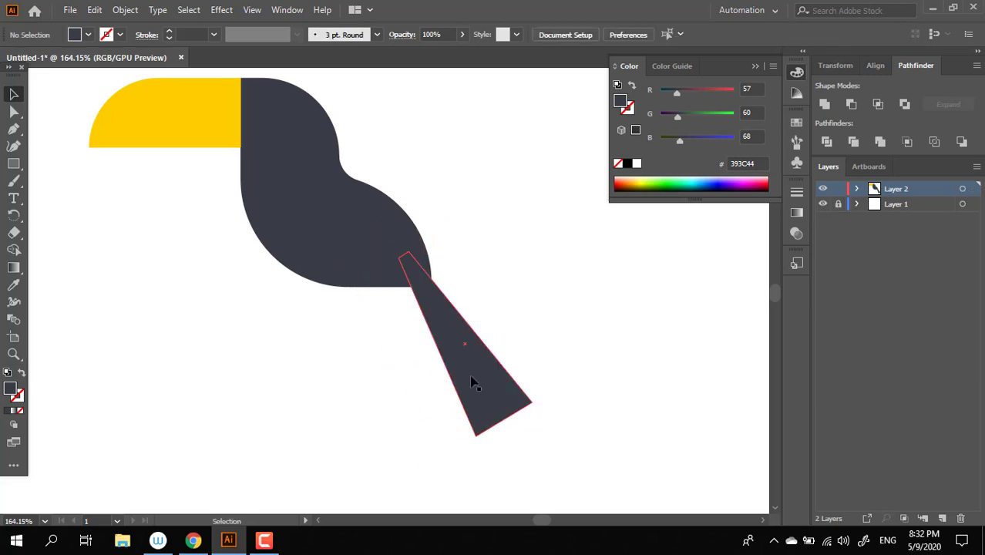
pyautogui.click(472, 383)
pyautogui.moveTo(539, 410)
pyautogui.mouseDown()
pyautogui.moveTo(468, 378)
pyautogui.moveTo(450, 319)
pyautogui.mouseUp()
pyautogui.click(483, 226)
pyautogui.scroll(2, 509, 262)
pyautogui.hscroll(-1, 509, 262)
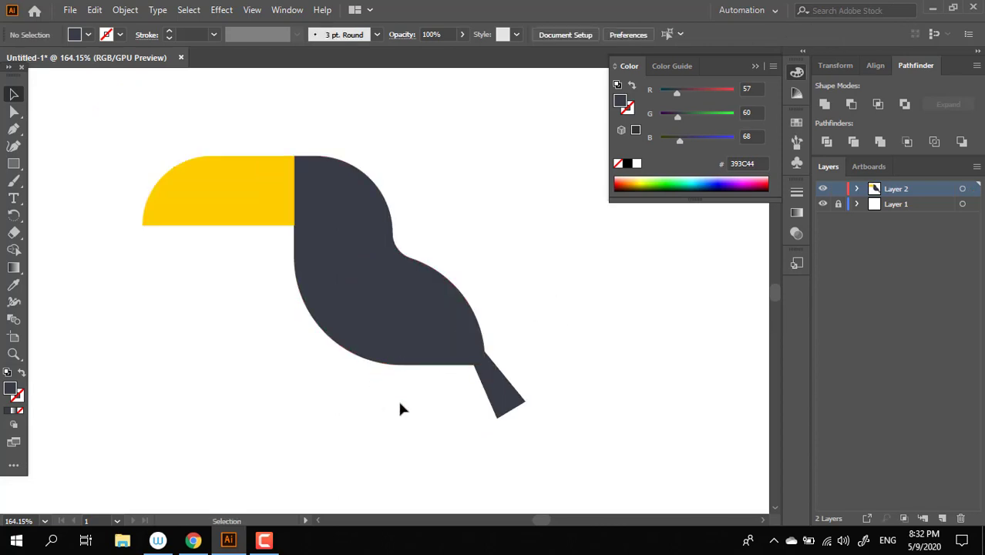
pyautogui.press('z')
pyautogui.moveTo(497, 425)
pyautogui.mouseDown()
pyautogui.moveTo(343, 386)
pyautogui.moveTo(360, 422)
pyautogui.mouseUp()
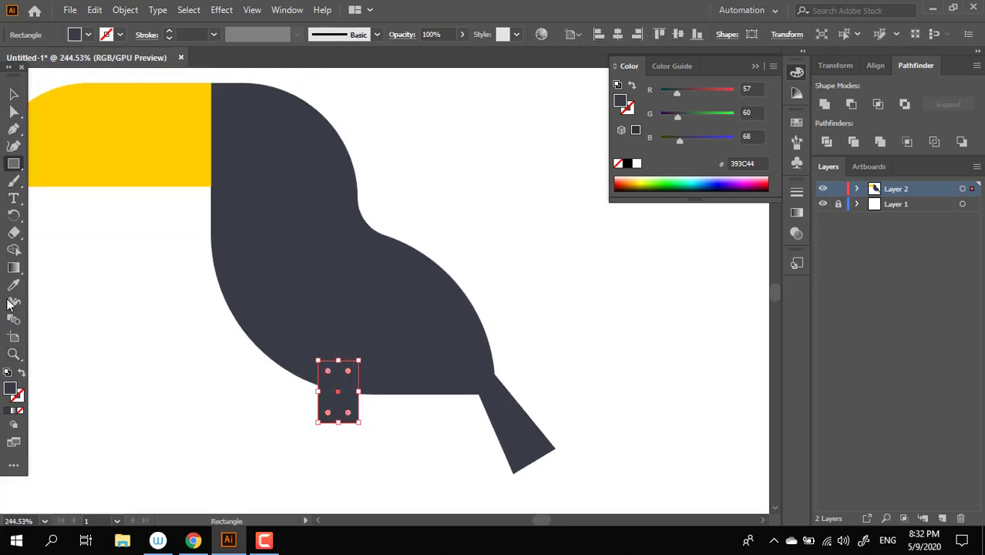
# Fill the new leg rectangle with the beak's yellow and send it behind the dark body
pyautogui.click(13, 285)
pyautogui.click(140, 165)
pyautogui.click(13, 94)
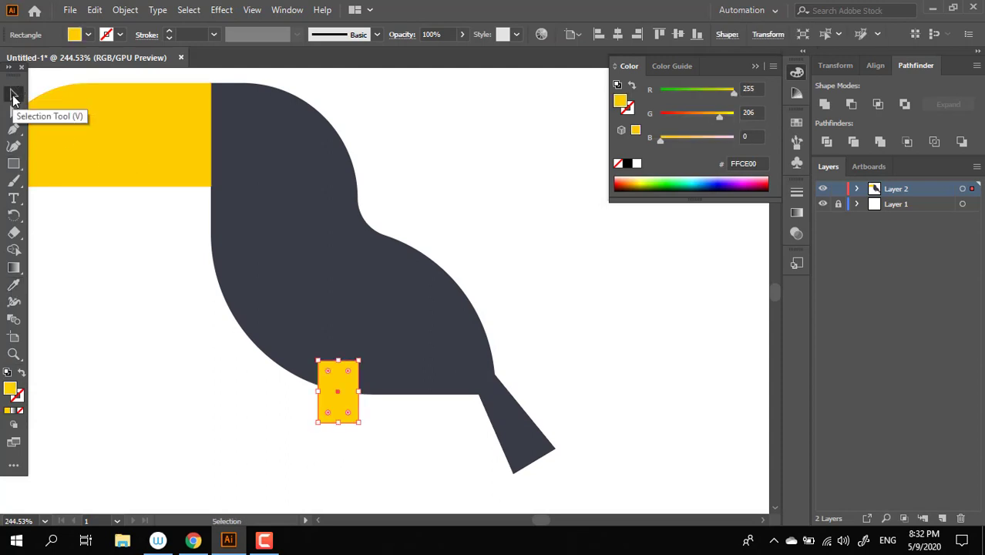
pyautogui.hotkey('ctrl', 'shift', '[')
pyautogui.click(375, 510)
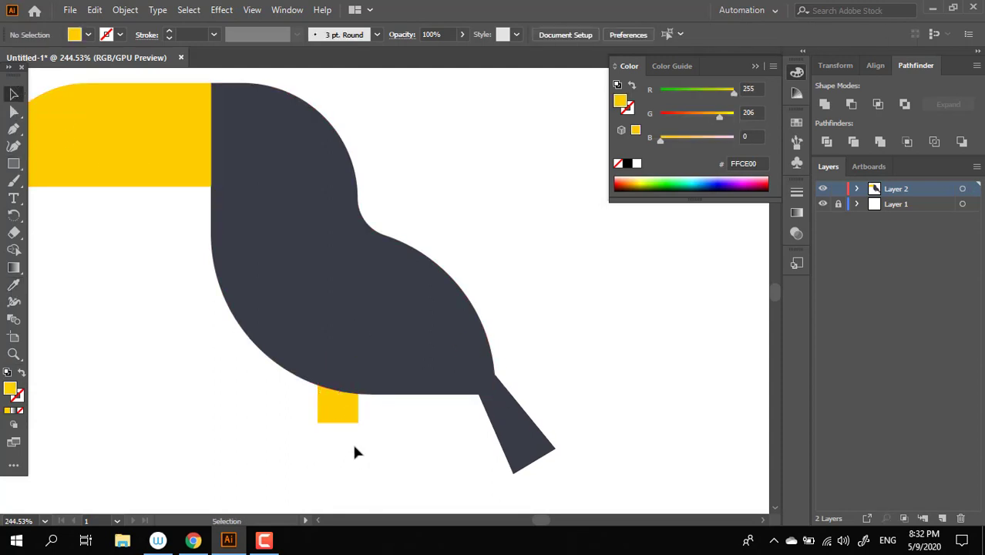
# Narrow the yellow leg and duplicate it to the right as a second leg
pyautogui.moveTo(358, 410); pyautogui.dragTo(348, 397)
pyautogui.click(387, 438)
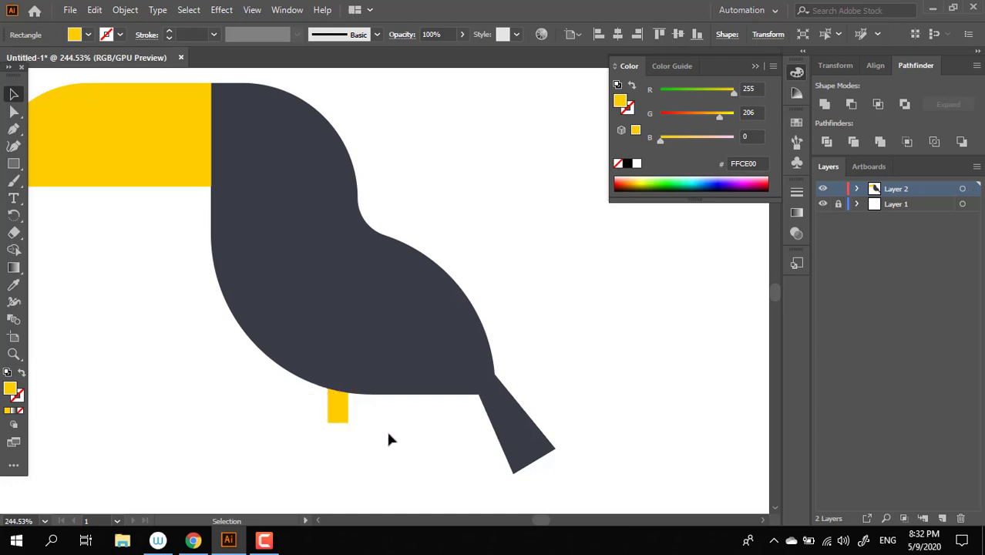
pyautogui.scroll(1, 344, 447)
pyautogui.hscroll(1, 344, 448)
pyautogui.moveTo(324, 431); pyautogui.dragTo(359, 432)
pyautogui.click(407, 466)
# Draw a wide yellow foot bar beneath both legs
pyautogui.press('z')
pyautogui.keyDown('alt'); pyautogui.click(394, 442); pyautogui.keyUp('alt')
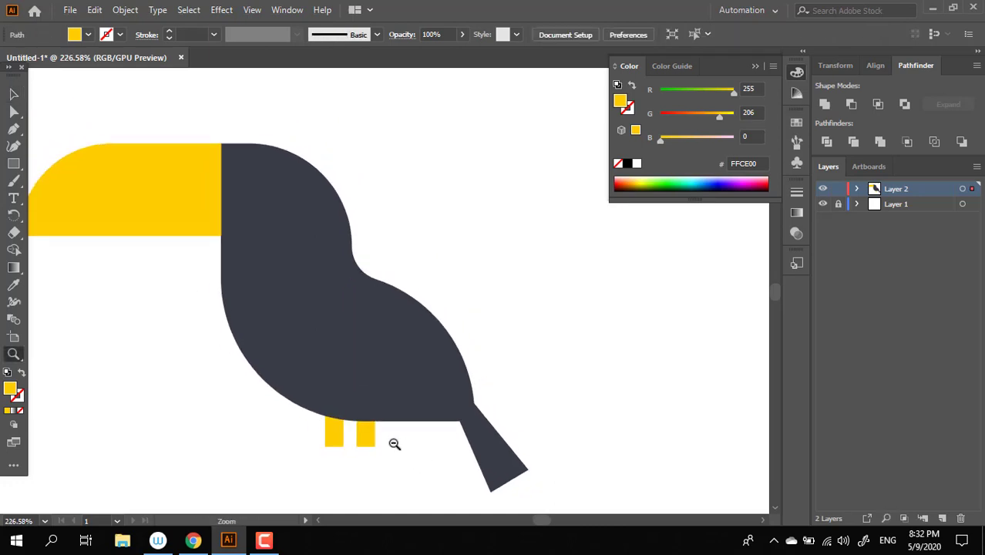
pyautogui.moveTo(430, 498); pyautogui.dragTo(468, 429)
pyautogui.moveTo(436, 314); pyautogui.dragTo(500, 402)
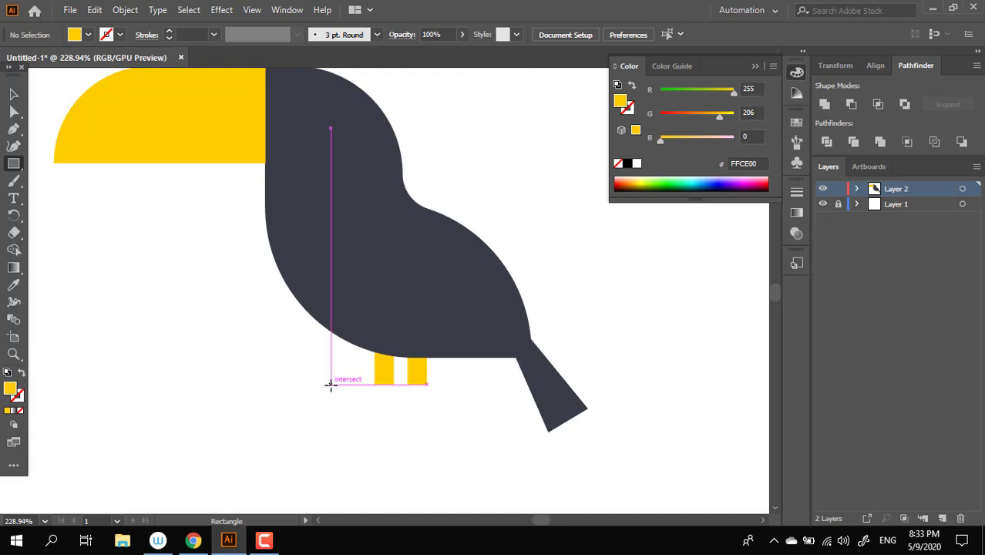
pyautogui.moveTo(330, 384)
pyautogui.mouseDown()
pyautogui.moveTo(474, 398)
pyautogui.moveTo(424, 450)
pyautogui.mouseUp()
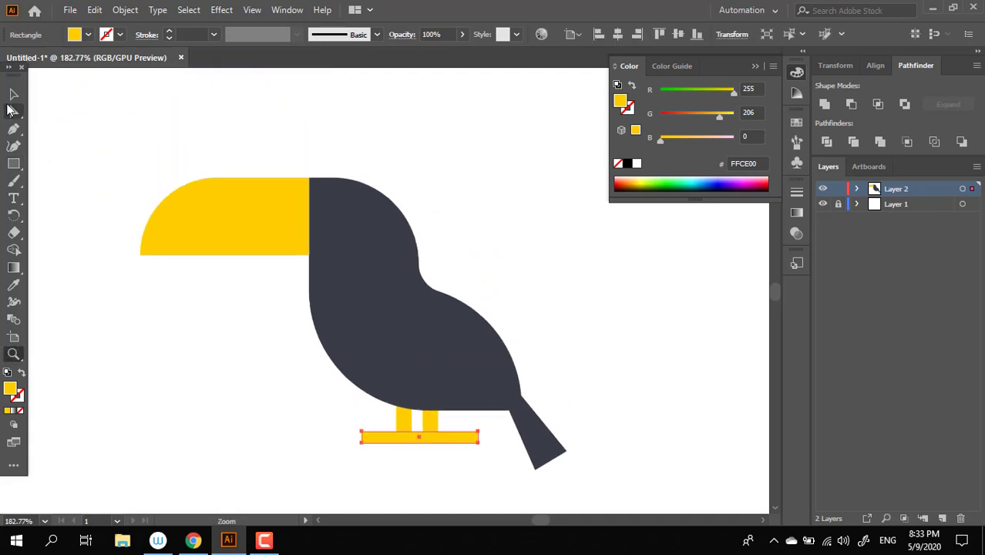
pyautogui.keyDown('ctrl'); pyautogui.click(237, 363); pyautogui.keyUp('ctrl')
pyautogui.click(433, 279)
# Draw a rectangle on the head beside the beak and fill it with the canvas white
pyautogui.moveTo(433, 279); pyautogui.dragTo(409, 264)
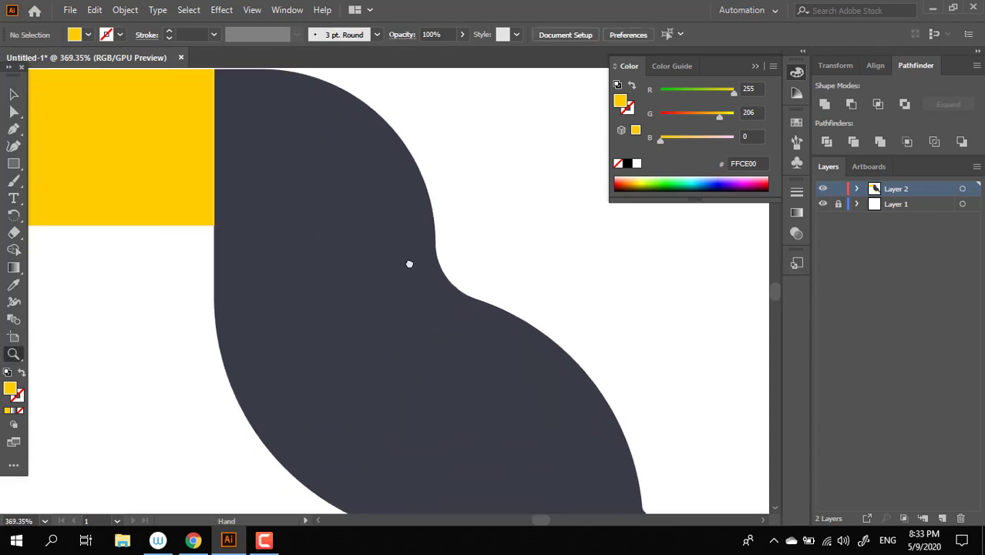
pyautogui.keyDown('alt'); pyautogui.click(420, 215); pyautogui.keyUp('alt')
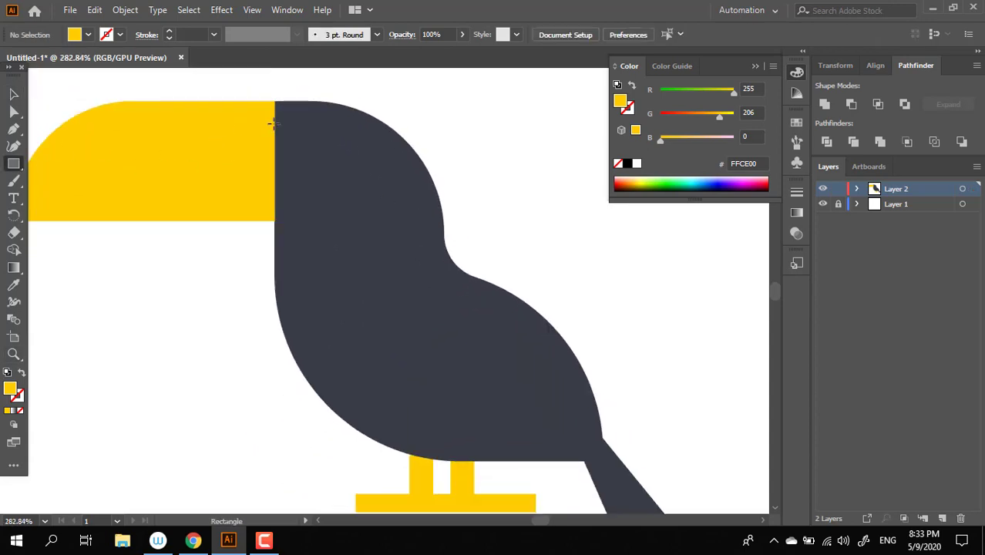
pyautogui.moveTo(276, 128)
pyautogui.mouseDown()
pyautogui.moveTo(352, 294)
pyautogui.moveTo(367, 299)
pyautogui.mouseUp()
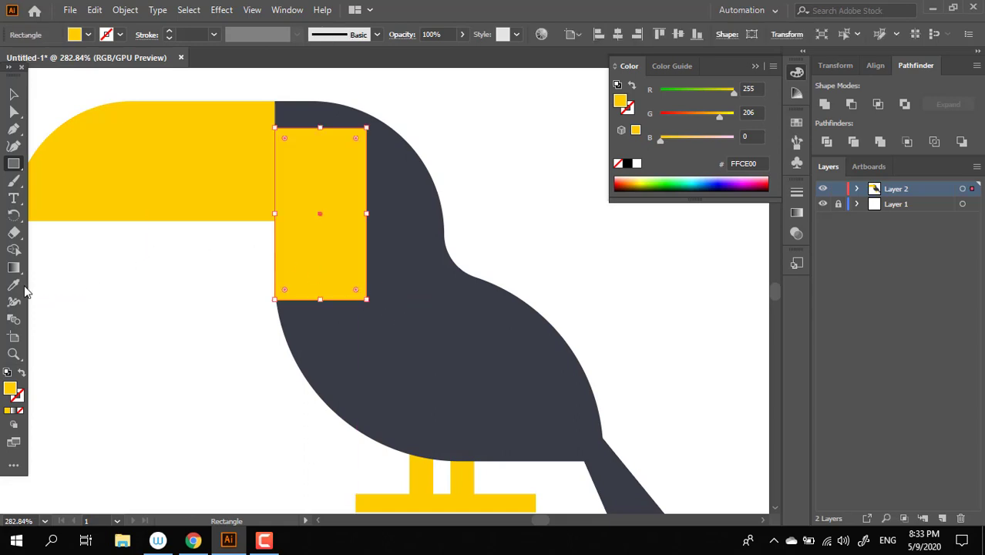
pyautogui.click(13, 285)
pyautogui.click(150, 329)
# Round its right side into a half-circle and draw a small eye rectangle inside it
pyautogui.click(14, 113)
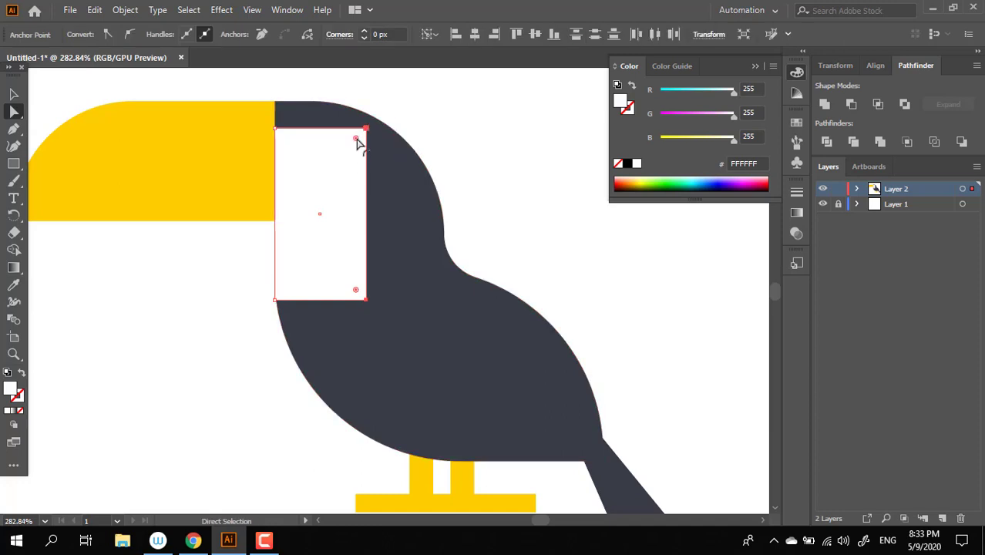
pyautogui.moveTo(355, 138); pyautogui.dragTo(188, 228)
pyautogui.click(534, 202)
pyautogui.press('z')
pyautogui.moveTo(425, 244); pyautogui.dragTo(369, 435)
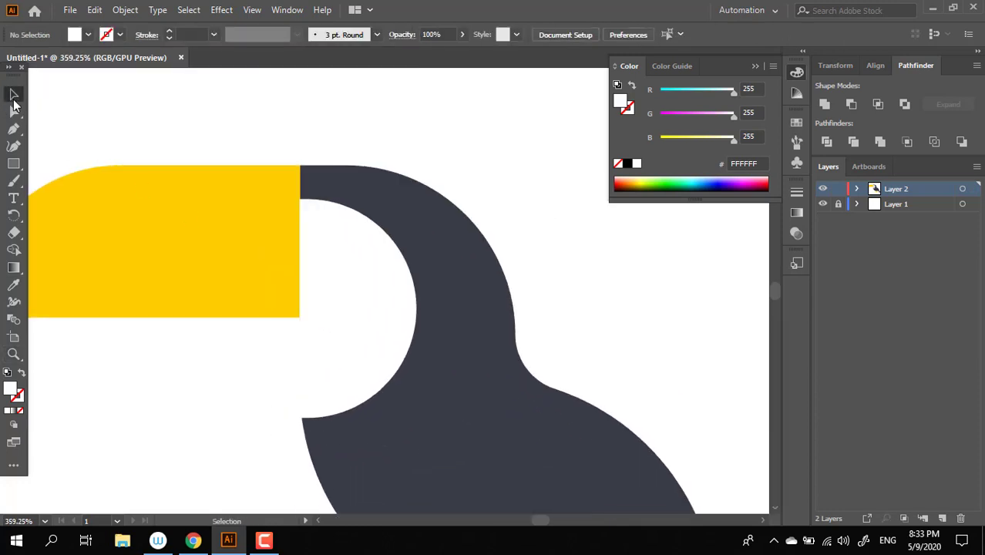
pyautogui.moveTo(311, 246); pyautogui.dragTo(378, 300)
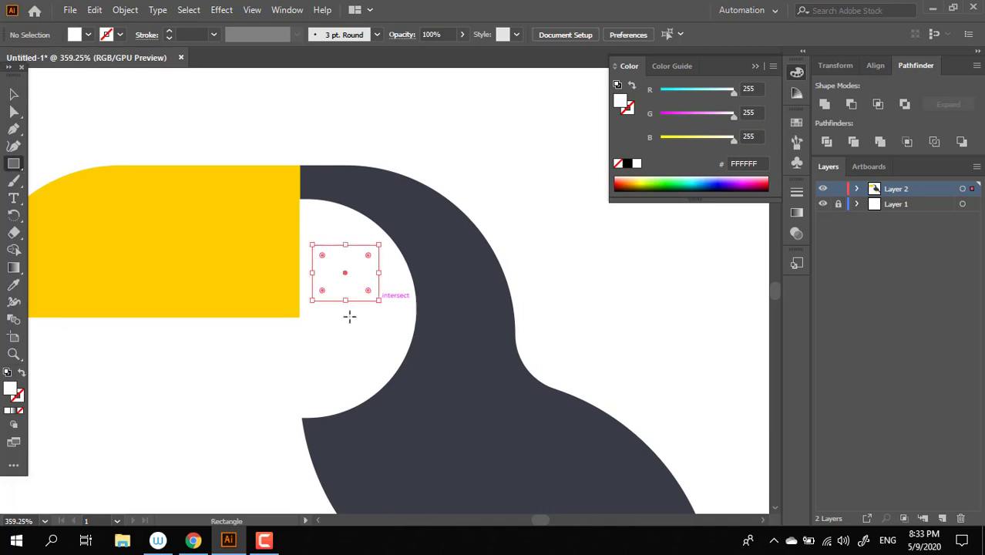
# Fill the small square light blue 8AAEFF and round its corners
pyautogui.write('7BA4FF')
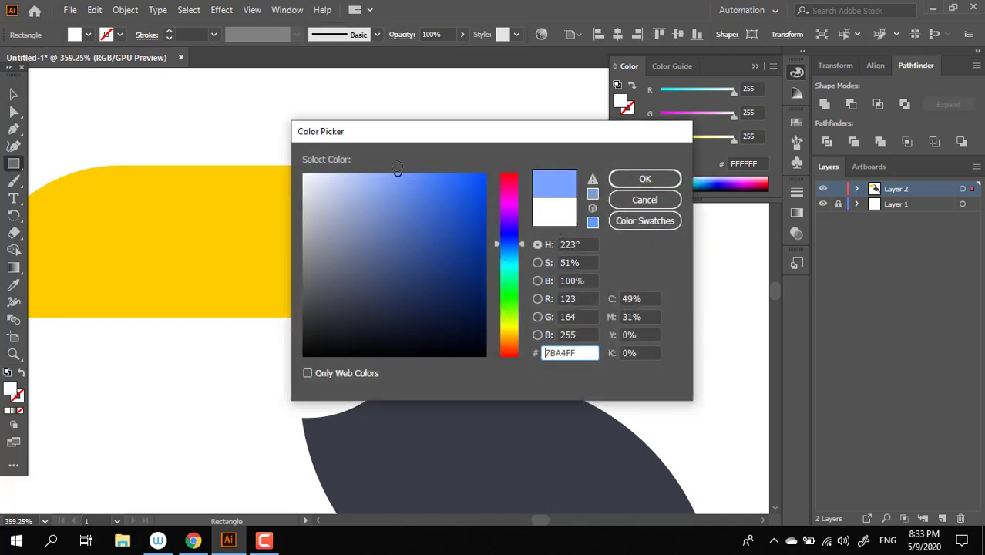
pyautogui.write('8AAEFF')
pyautogui.press('Return')
pyautogui.scroll(2, 422, 308)
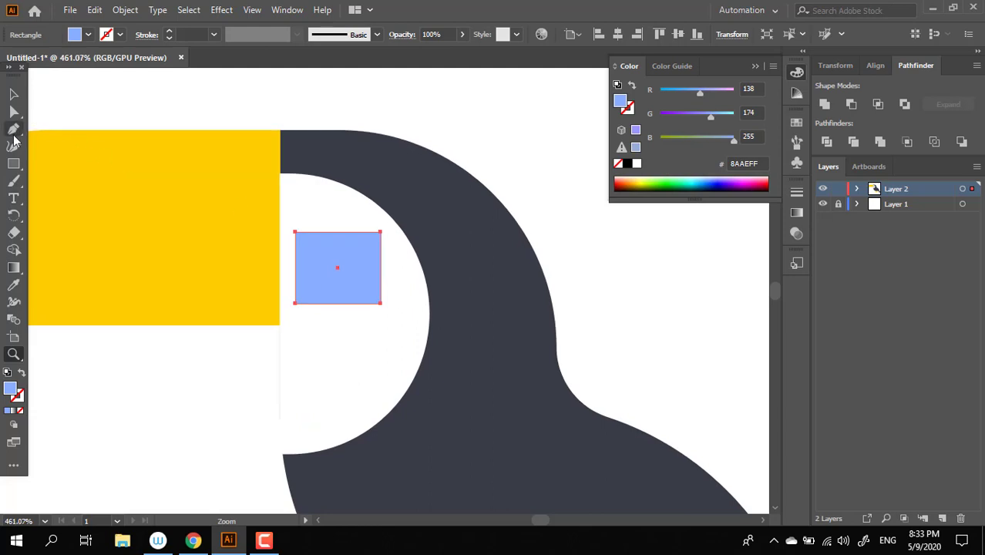
pyautogui.press('a')
pyautogui.moveTo(306, 243); pyautogui.dragTo(470, 323)
pyautogui.click(539, 266)
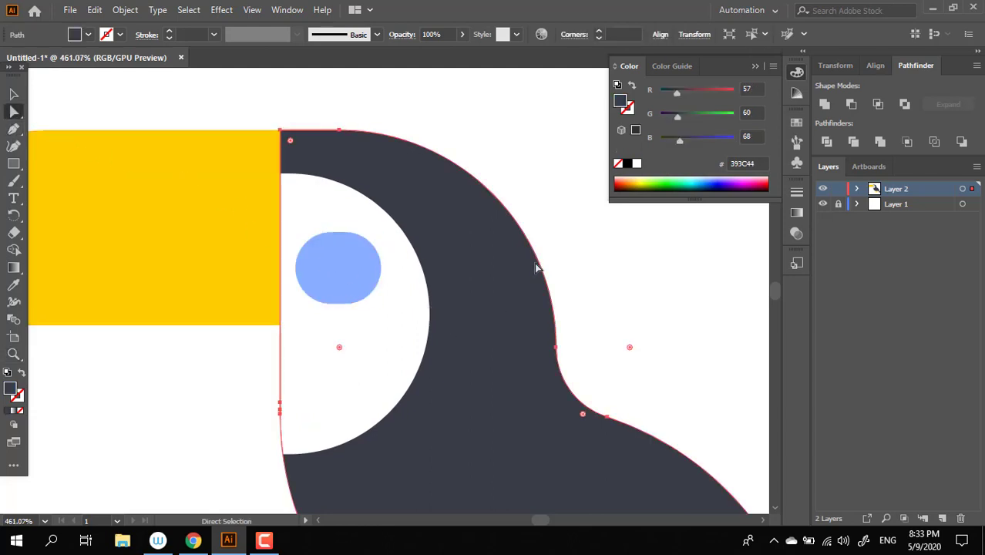
pyautogui.click(627, 267)
# Reshape the blue shape into a full circle, nudged up and slightly enlarged
pyautogui.hotkey('ctrl', '0')
pyautogui.scroll(3, 436, 346)
pyautogui.scroll(3, 213, 206)
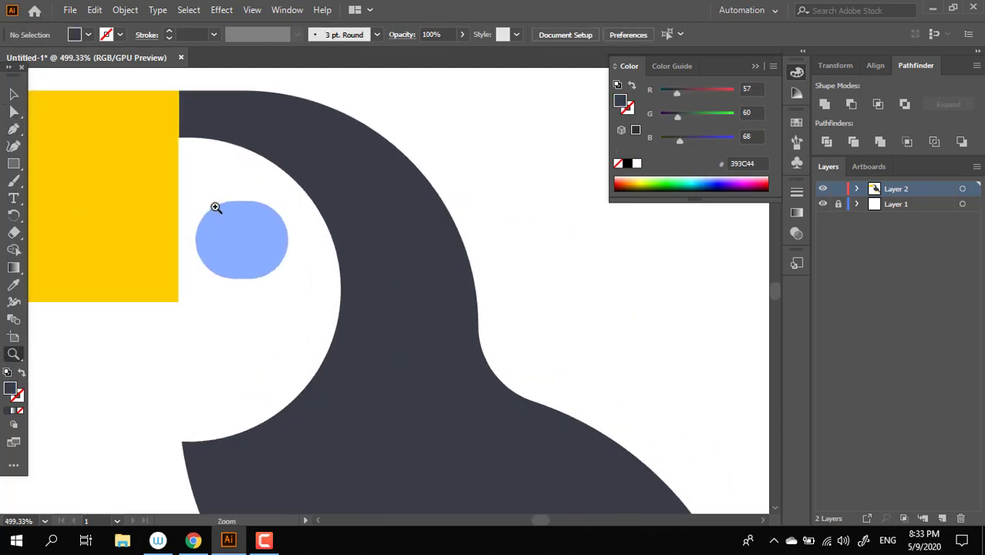
pyautogui.click(261, 256)
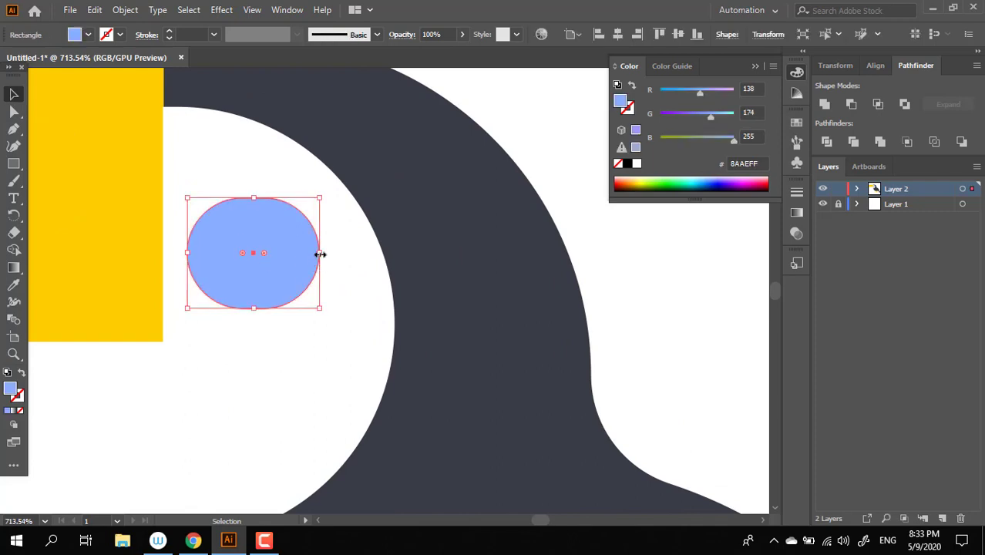
pyautogui.moveTo(319, 252); pyautogui.dragTo(310, 253)
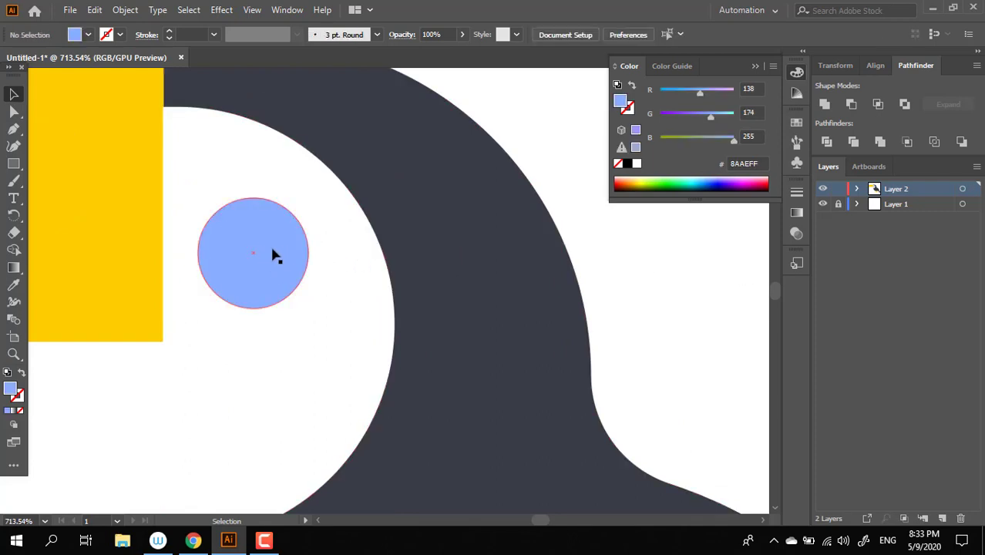
pyautogui.moveTo(273, 255); pyautogui.dragTo(293, 228)
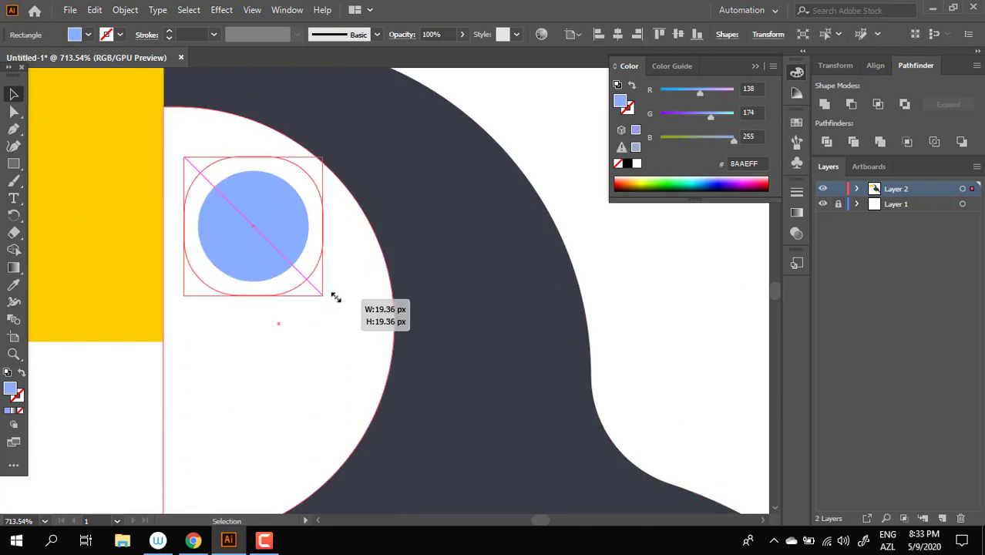
pyautogui.moveTo(312, 282); pyautogui.dragTo(323, 295)
pyautogui.moveTo(268, 244); pyautogui.dragTo(207, 147)
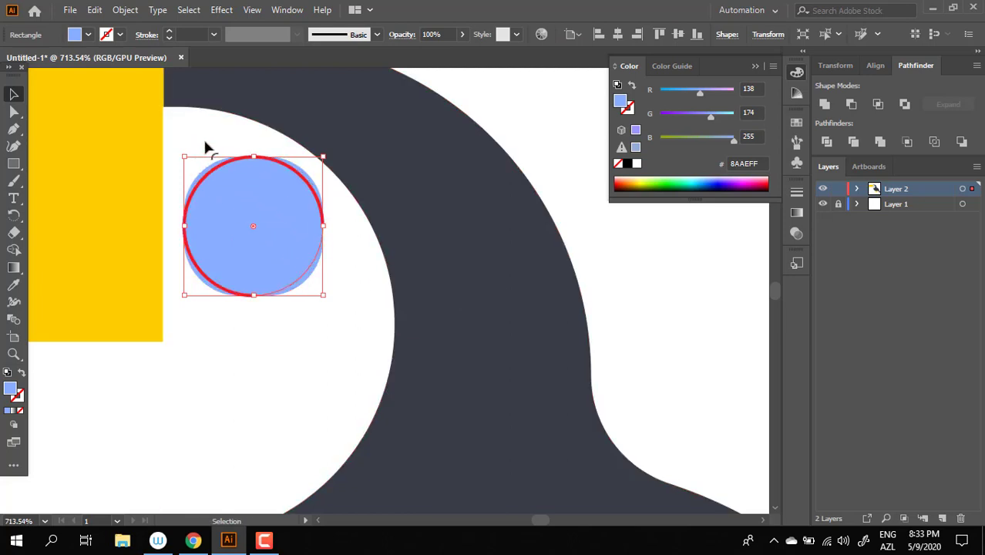
pyautogui.click(651, 273)
# Copy the blue circle in place, shrink it into a pupil, and fill it with the body's dark grey
pyautogui.click(219, 194)
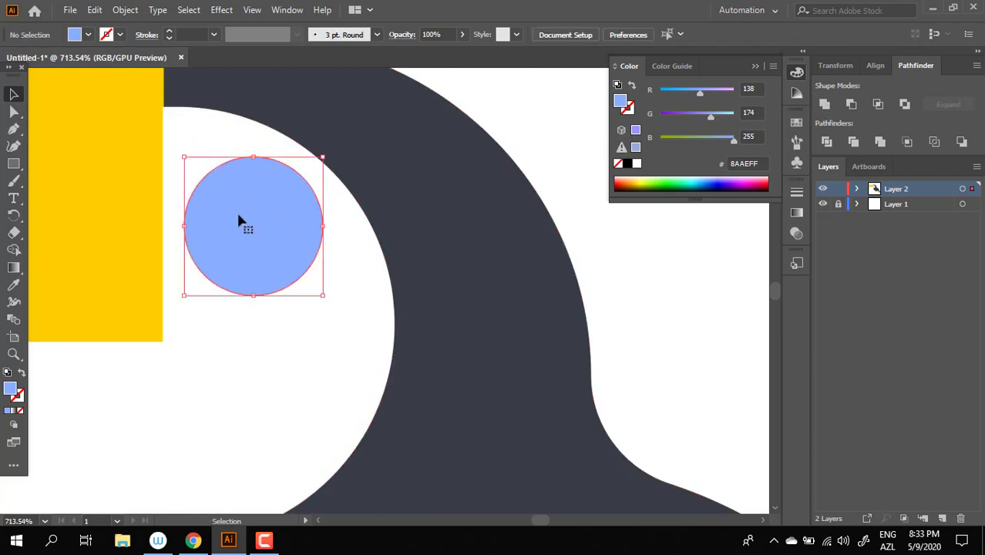
pyautogui.press('a')
pyautogui.press('v')
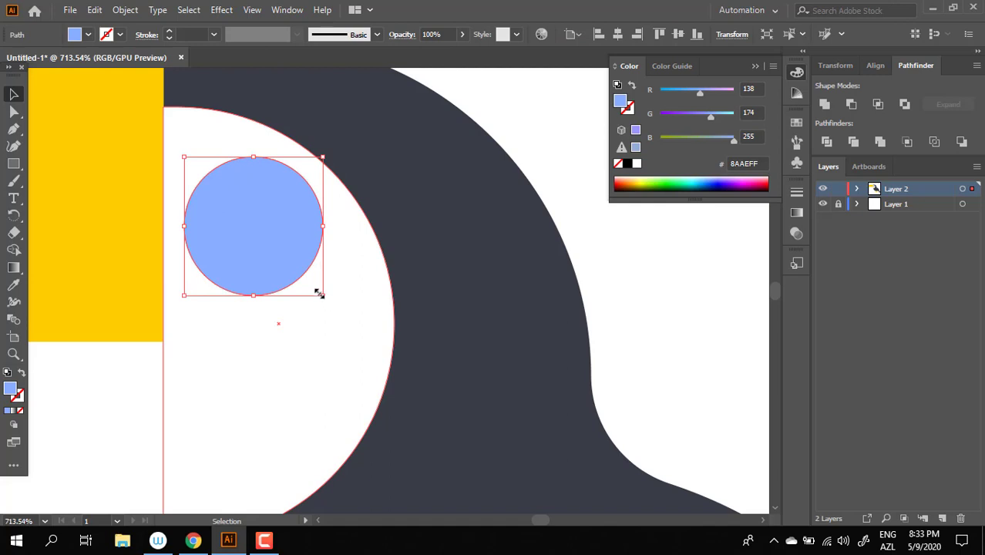
pyautogui.moveTo(292, 276); pyautogui.dragTo(285, 257)
pyautogui.click(13, 285)
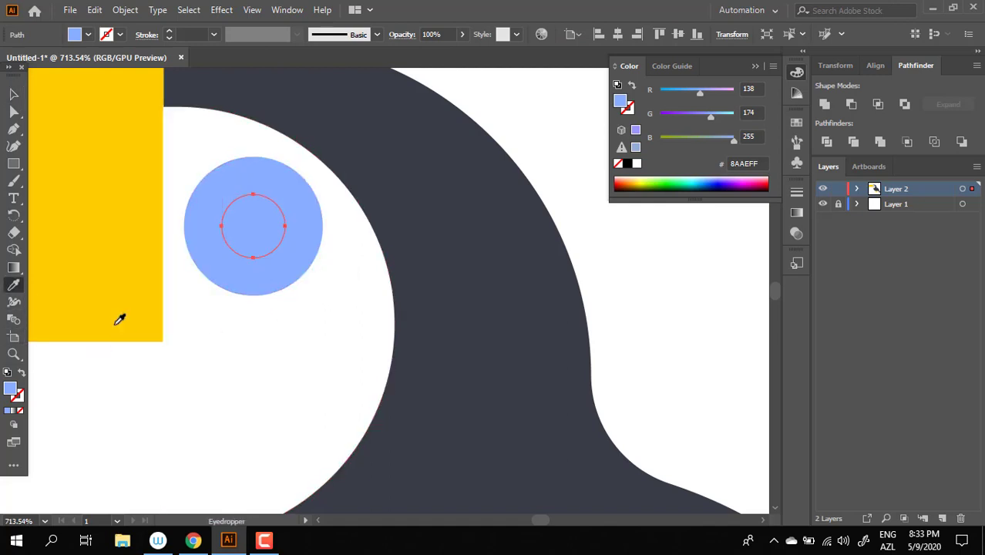
pyautogui.click(506, 323)
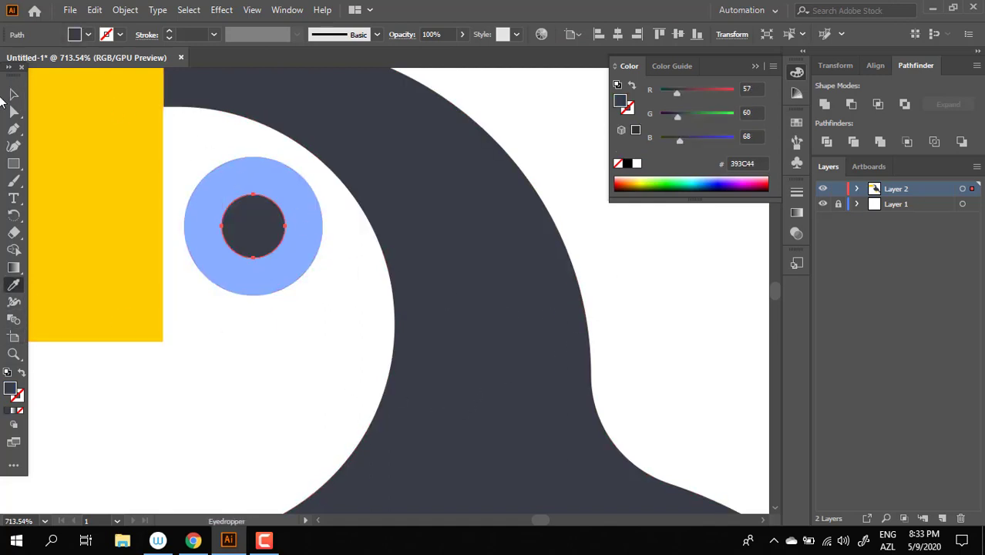
pyautogui.click(11, 94)
# Add a small white highlight circle at the pupil's upper right
pyautogui.moveTo(278, 255)
pyautogui.mouseDown()
pyautogui.moveTo(299, 241)
pyautogui.moveTo(286, 222)
pyautogui.mouseUp()
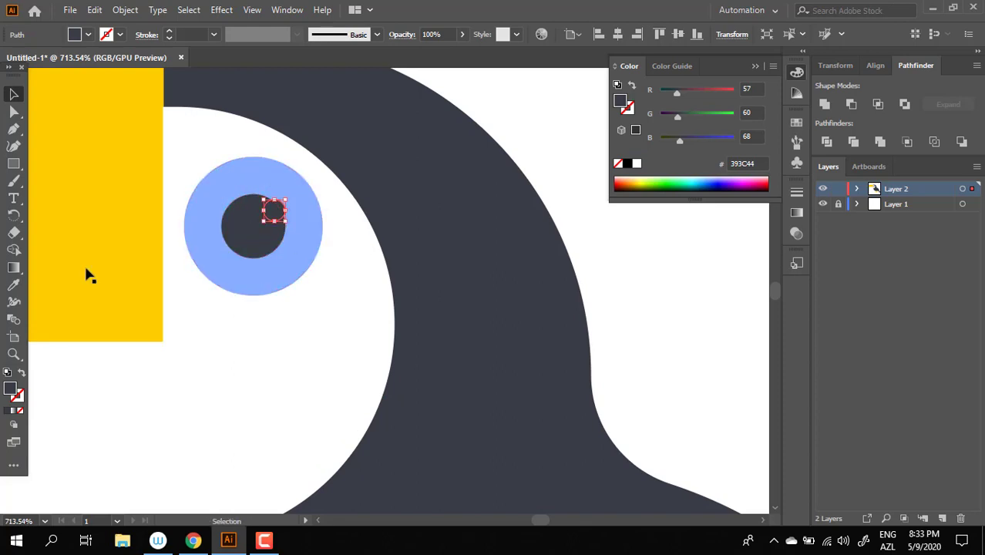
pyautogui.press('i')
pyautogui.click(275, 353)
pyautogui.press('v')
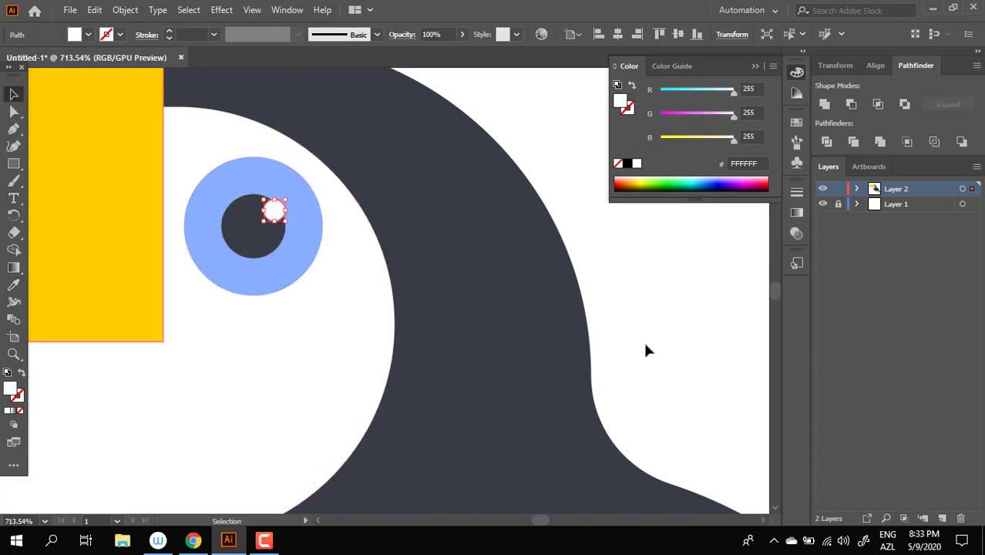
pyautogui.click(646, 351)
pyautogui.press('z')
pyautogui.scroll(-3, 505, 379)
# Begin a curved path across the beak, then cancel it
pyautogui.scroll(-2, 475, 344)
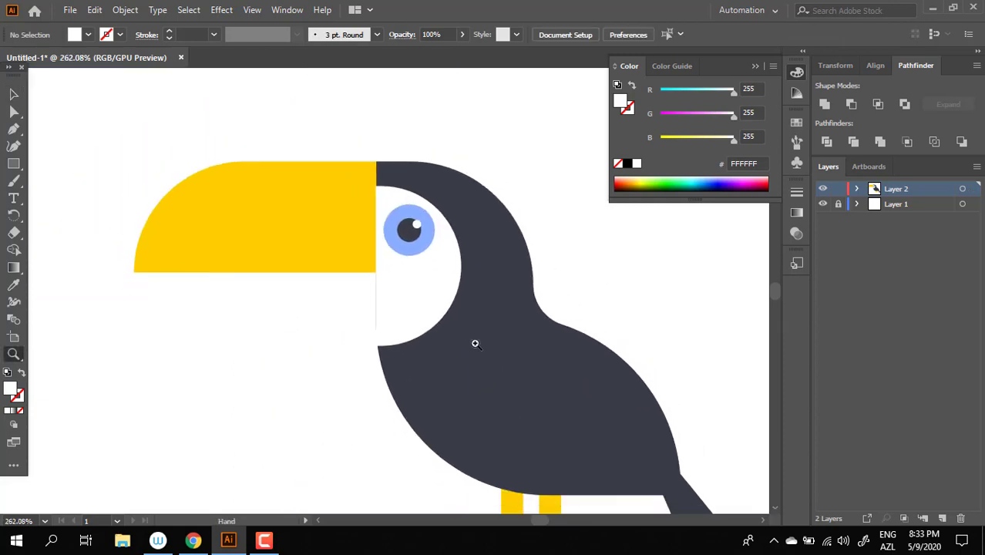
pyautogui.keyDown('ctrl'); pyautogui.click(159, 204); pyautogui.keyUp('ctrl')
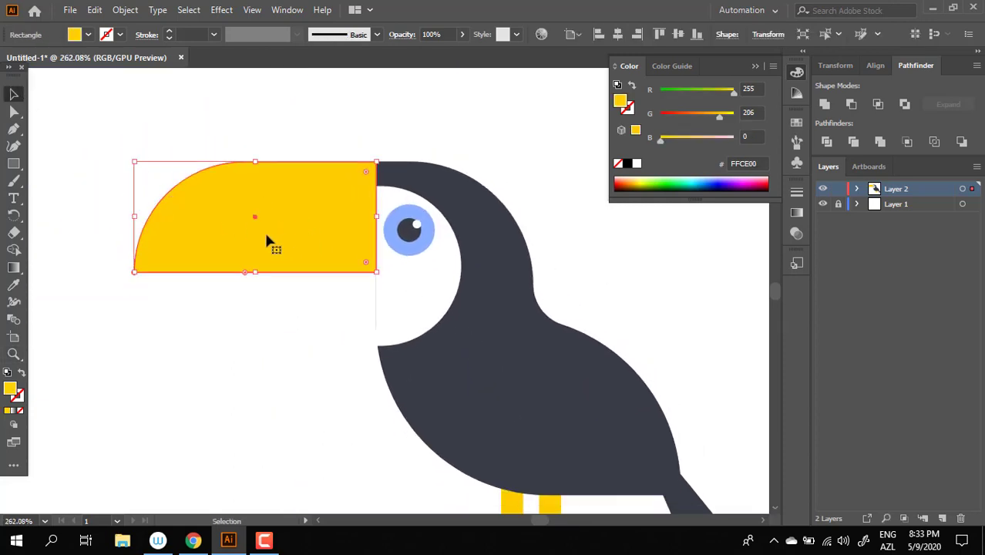
pyautogui.moveTo(263, 239); pyautogui.dragTo(290, 267)
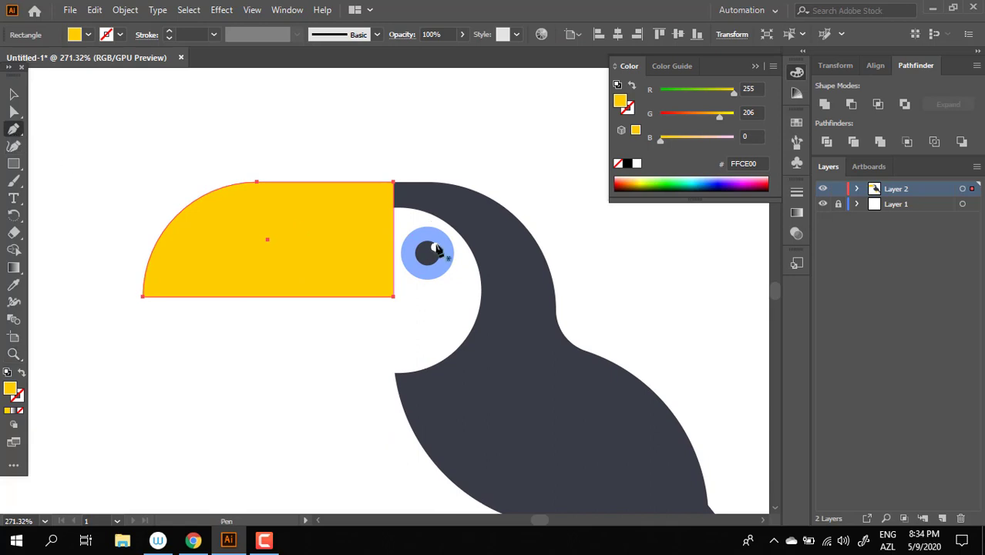
pyautogui.click(377, 173)
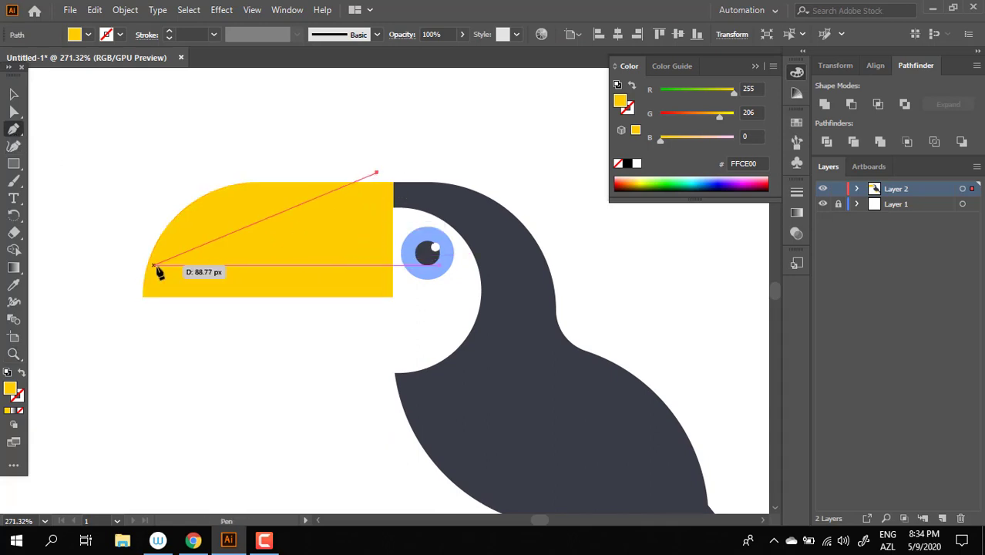
pyautogui.moveTo(151, 264)
pyautogui.mouseDown()
pyautogui.moveTo(4, 275)
pyautogui.moveTo(246, 262)
pyautogui.moveTo(68, 257)
pyautogui.mouseUp()
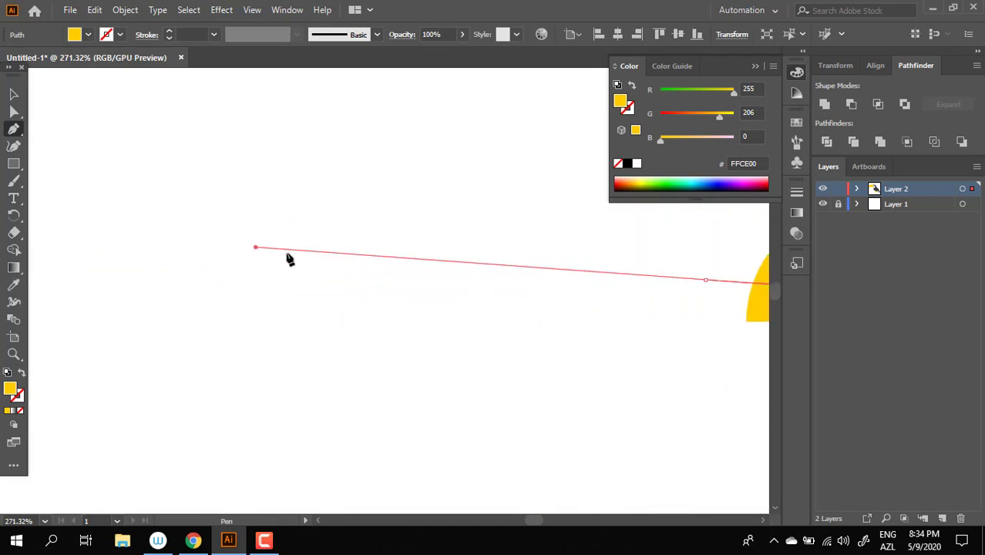
pyautogui.keyDown('ctrl'); pyautogui.keyDown('alt'); pyautogui.click(295, 269); pyautogui.keyUp('alt'); pyautogui.keyUp('ctrl')
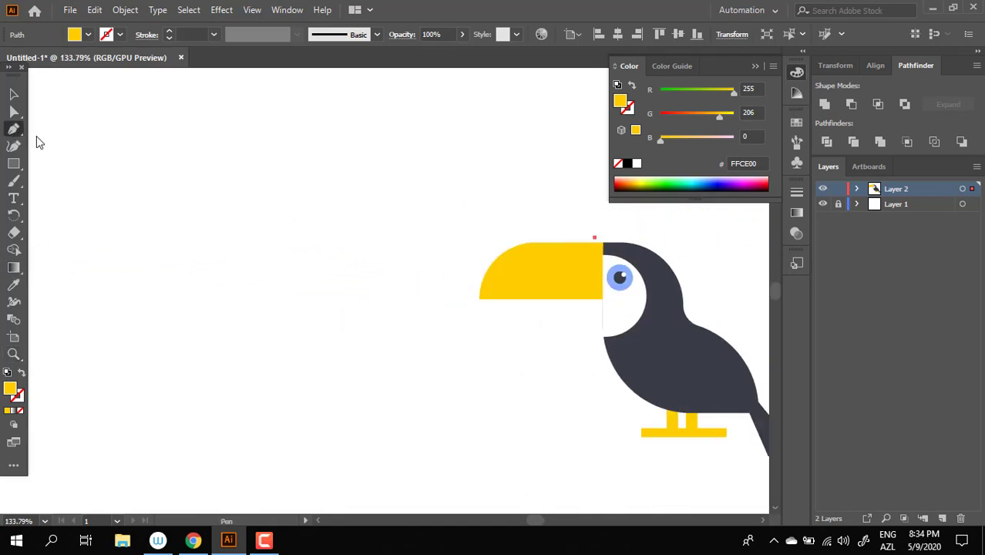
pyautogui.hotkey('ctrl', 'z')
# Pen-draw a stepped shape over the lower beak and fill it orange FFAA00
pyautogui.moveTo(592, 229); pyautogui.dragTo(594, 277)
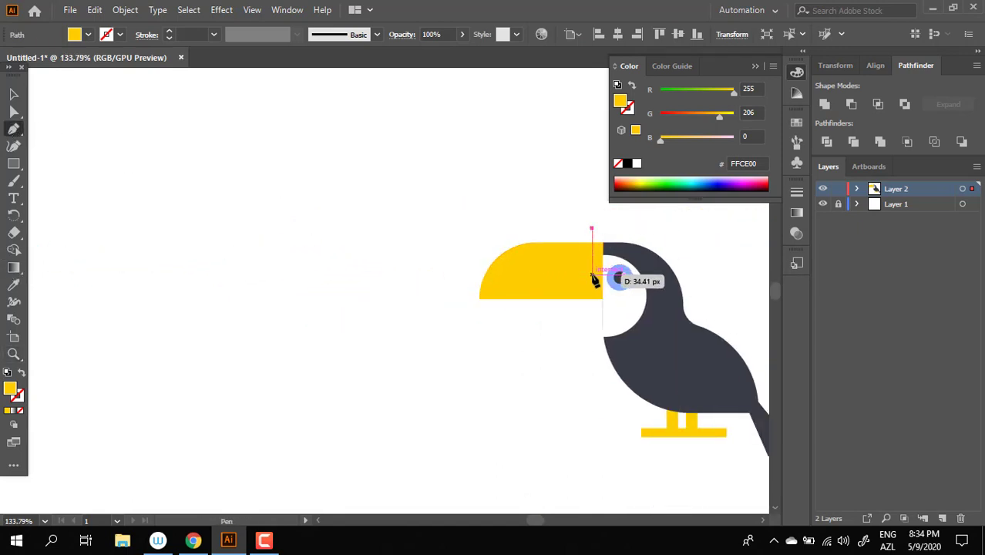
pyautogui.click(451, 274)
pyautogui.click(451, 339)
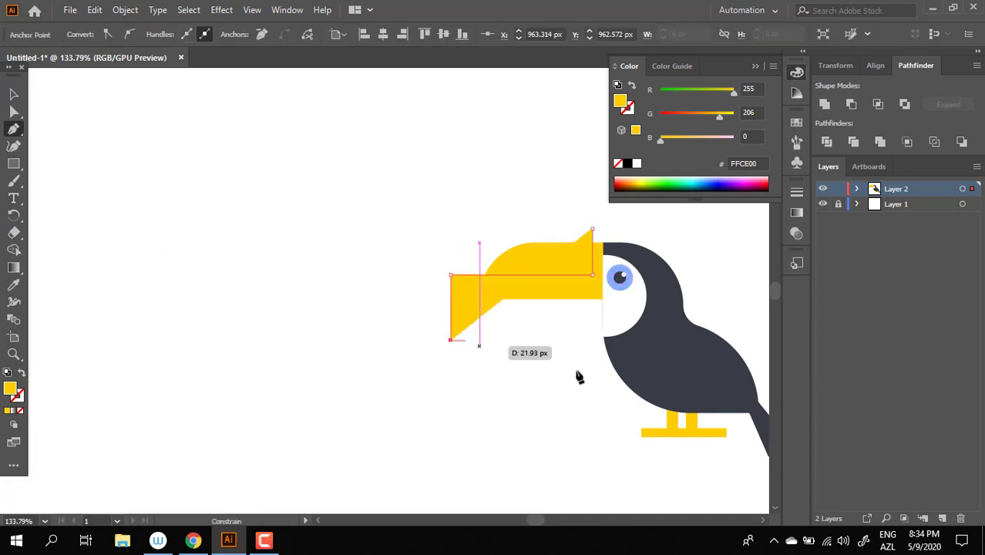
pyautogui.click(678, 339)
pyautogui.click(677, 228)
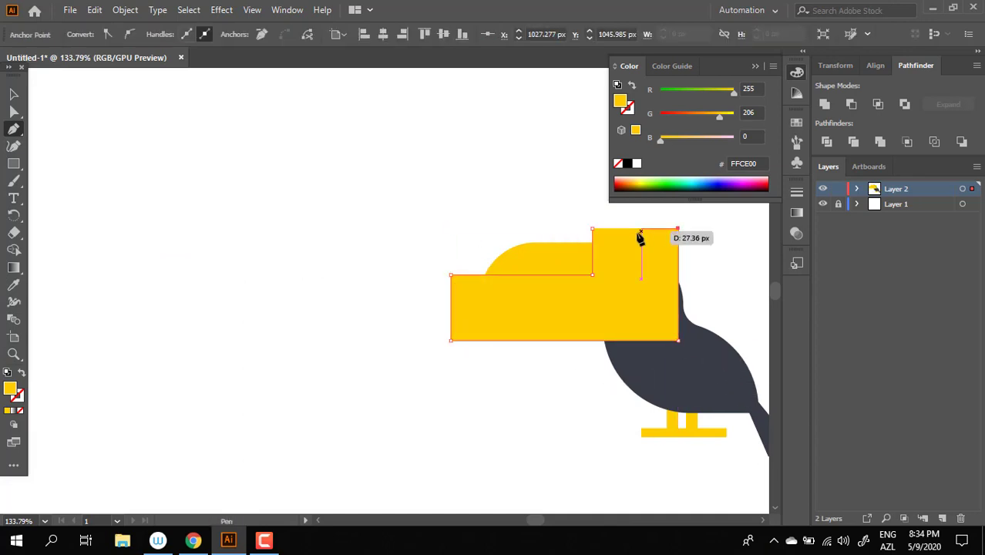
pyautogui.click(592, 229)
pyautogui.doubleClick(16, 391)
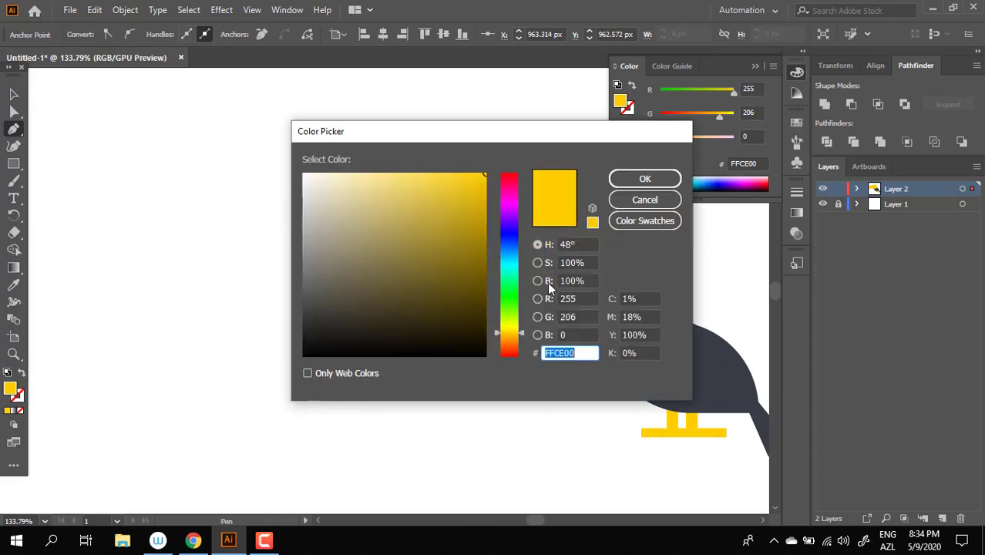
pyautogui.moveTo(515, 327); pyautogui.dragTo(512, 337)
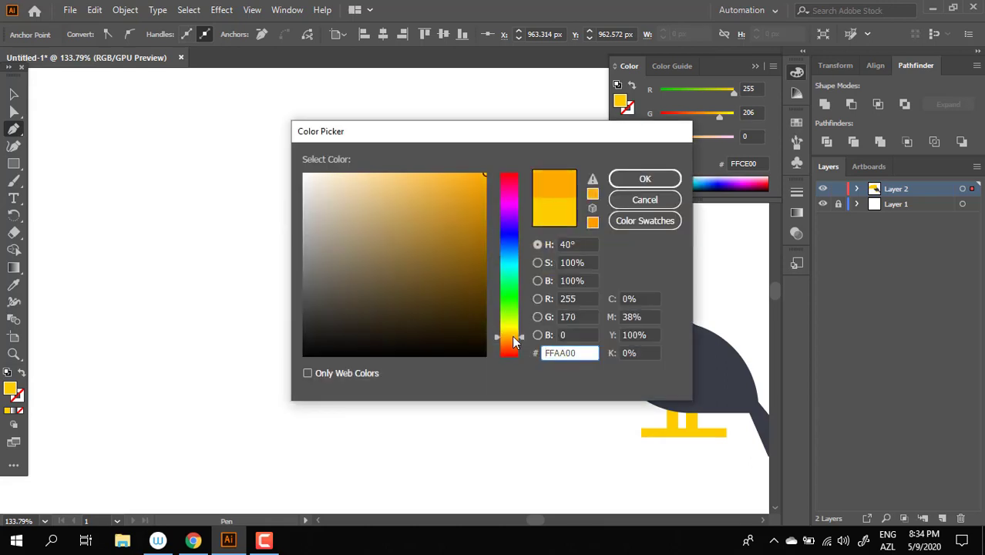
pyautogui.click(656, 178)
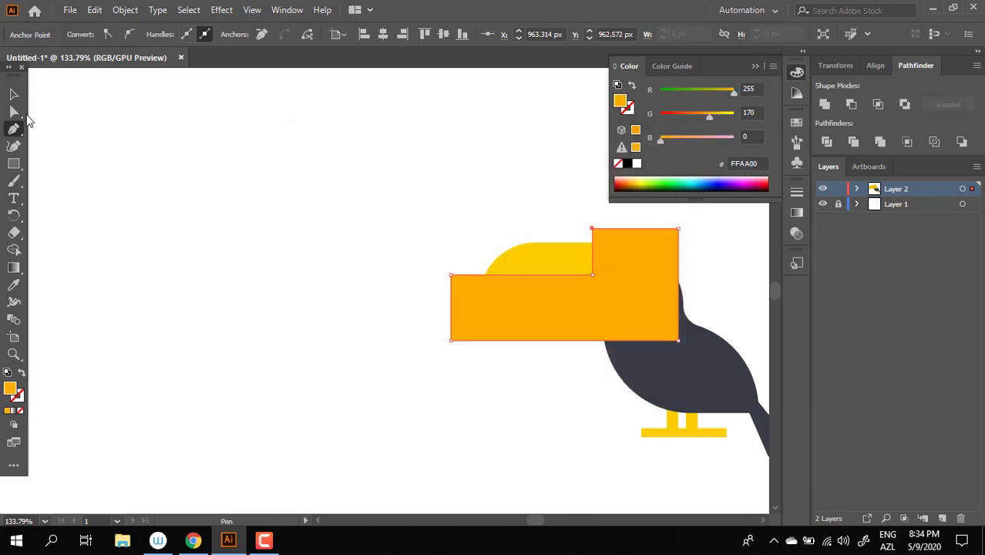
# Divide the beak with the orange shape and delete the leftover pieces outside the beak
pyautogui.click(14, 113)
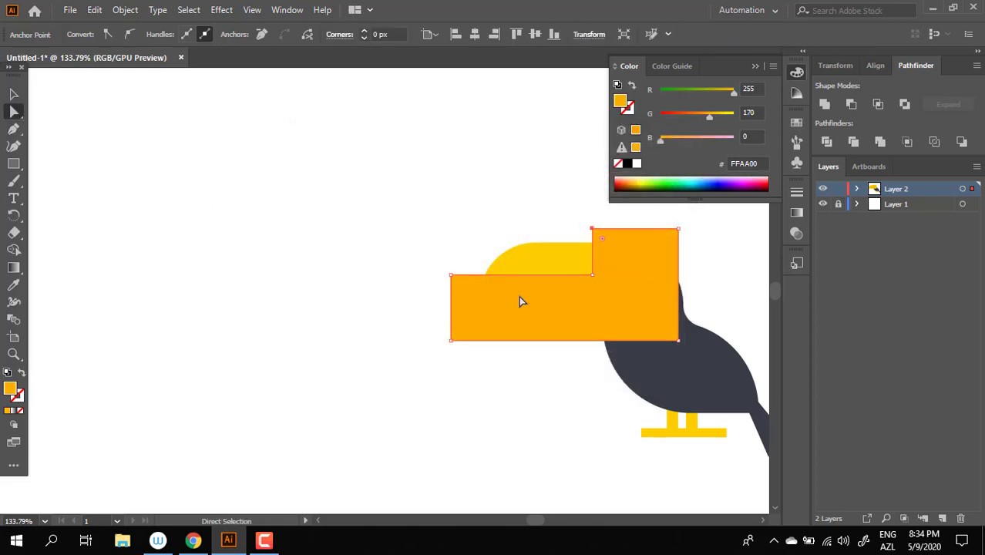
pyautogui.click(560, 258)
pyautogui.click(14, 94)
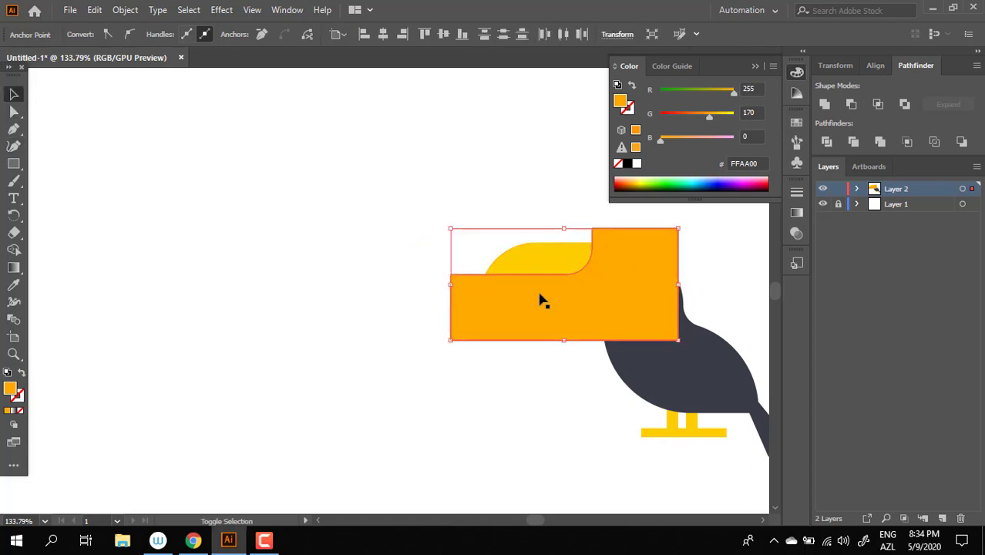
pyautogui.click(827, 142)
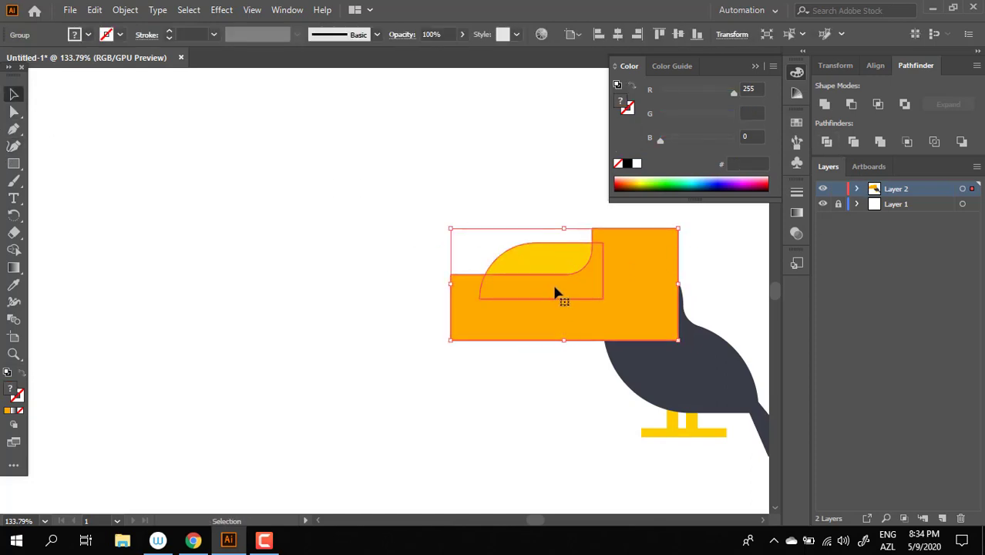
pyautogui.doubleClick(632, 308)
pyautogui.click(711, 239)
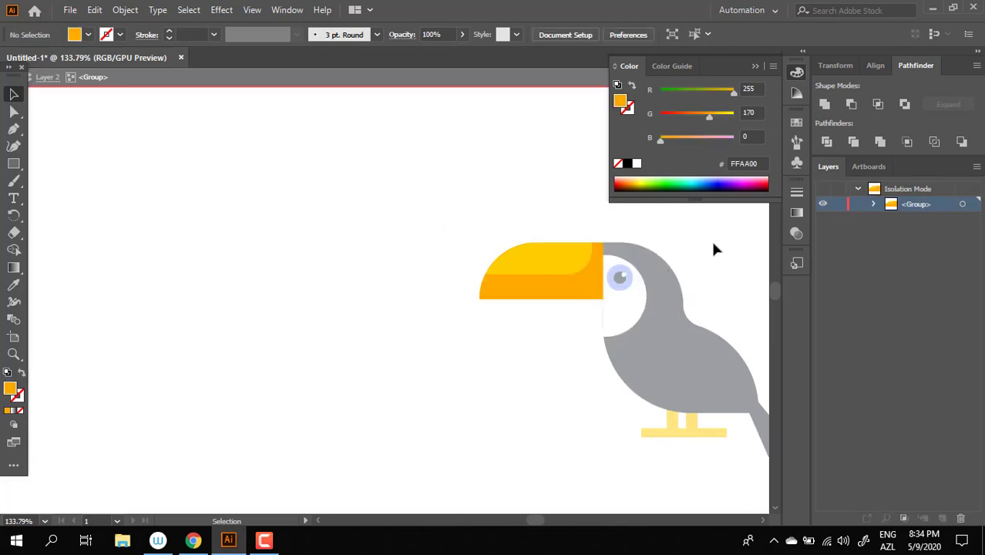
pyautogui.press('Escape')
# Draw a small rectangle on the upper beak, round it into a pill, and eyedrop the beak yellow
pyautogui.press('z')
pyautogui.moveTo(386, 258); pyautogui.dragTo(565, 319)
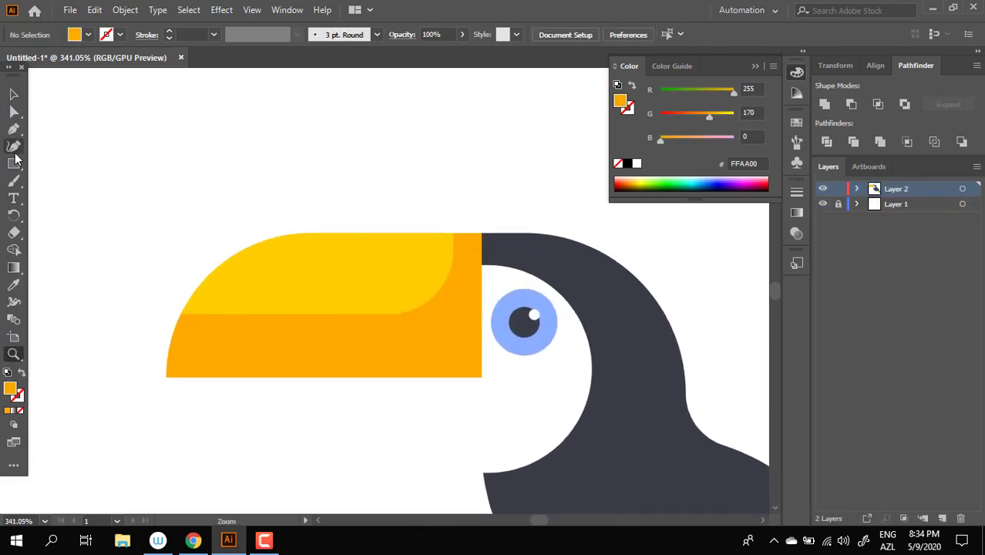
pyautogui.moveTo(375, 282); pyautogui.dragTo(390, 289)
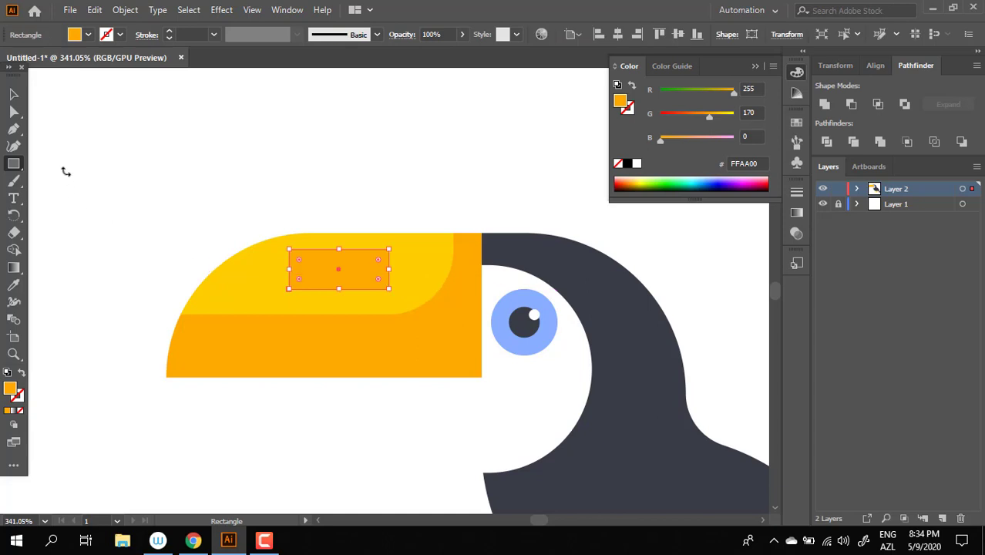
pyautogui.click(13, 112)
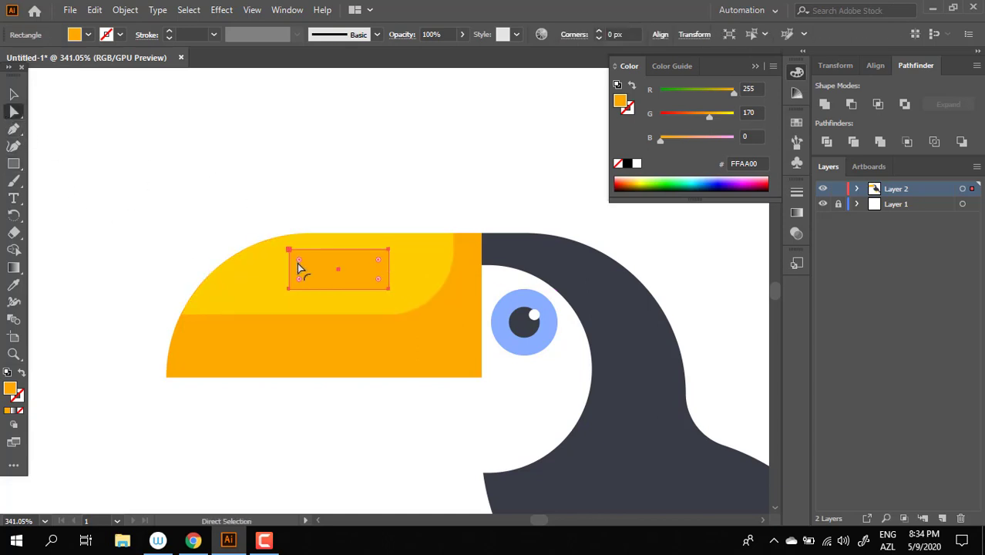
pyautogui.moveTo(297, 261); pyautogui.dragTo(448, 297)
pyautogui.click(14, 286)
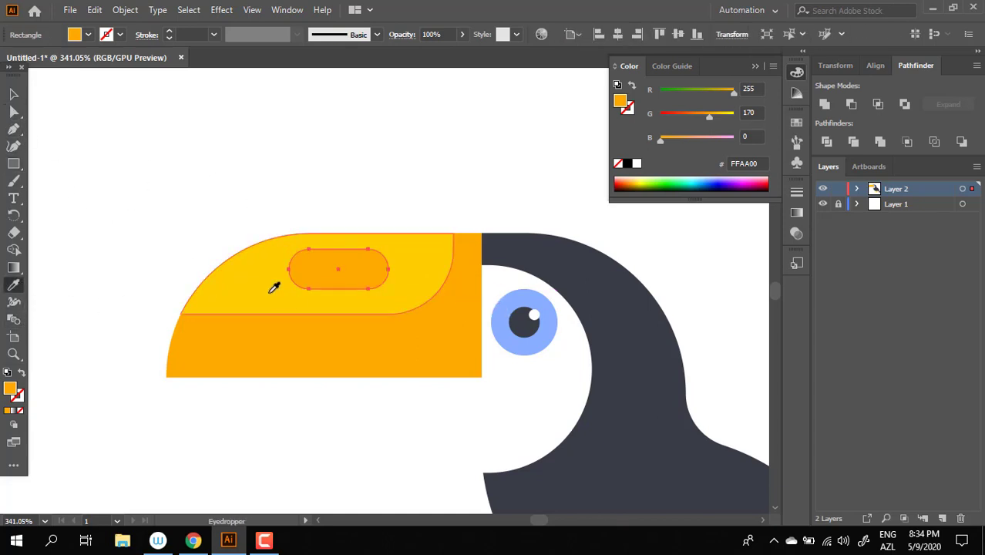
pyautogui.click(274, 290)
# Lighten the pill's fill to pale yellow FFFAB6
pyautogui.doubleClick(16, 391)
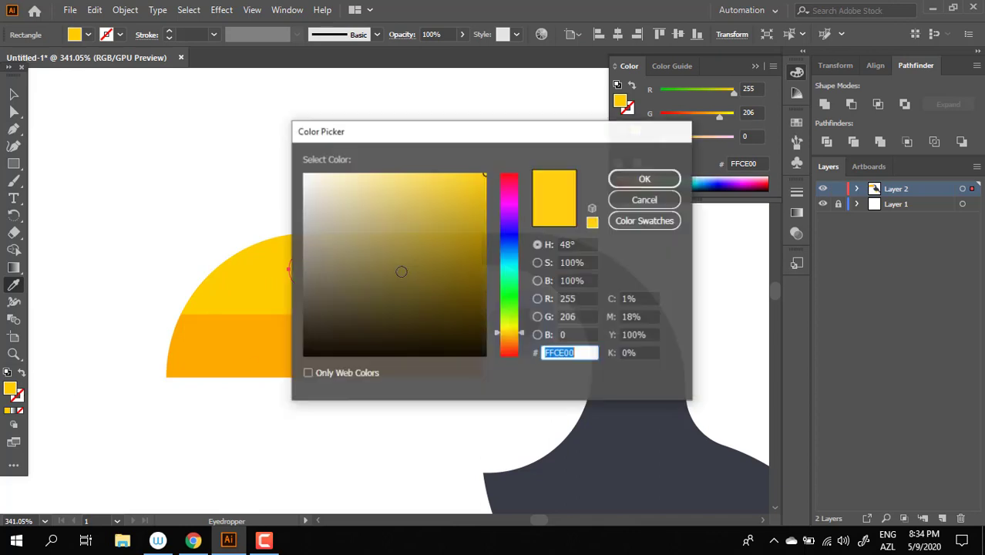
pyautogui.click(510, 329)
pyautogui.moveTo(435, 243)
pyautogui.mouseDown()
pyautogui.moveTo(397, 196)
pyautogui.moveTo(354, 173)
pyautogui.mouseUp()
pyautogui.click(645, 179)
pyautogui.scroll(-5, 283, 222)
pyautogui.scroll(-2, 39, 113)
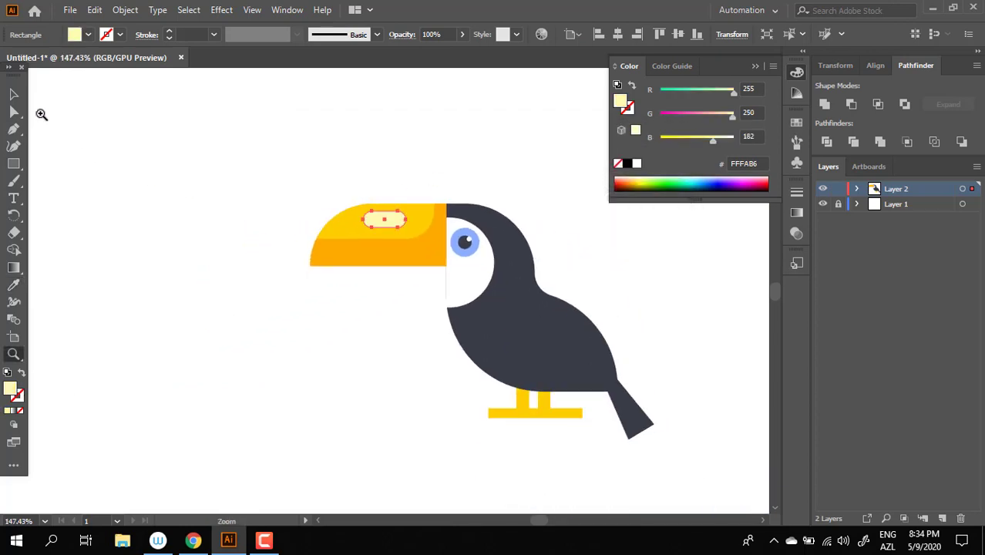
pyautogui.click(13, 94)
# Draw a rectangle on the toucan's body and fill it lighter grey 5D616B
pyautogui.click(507, 150)
pyautogui.press('z')
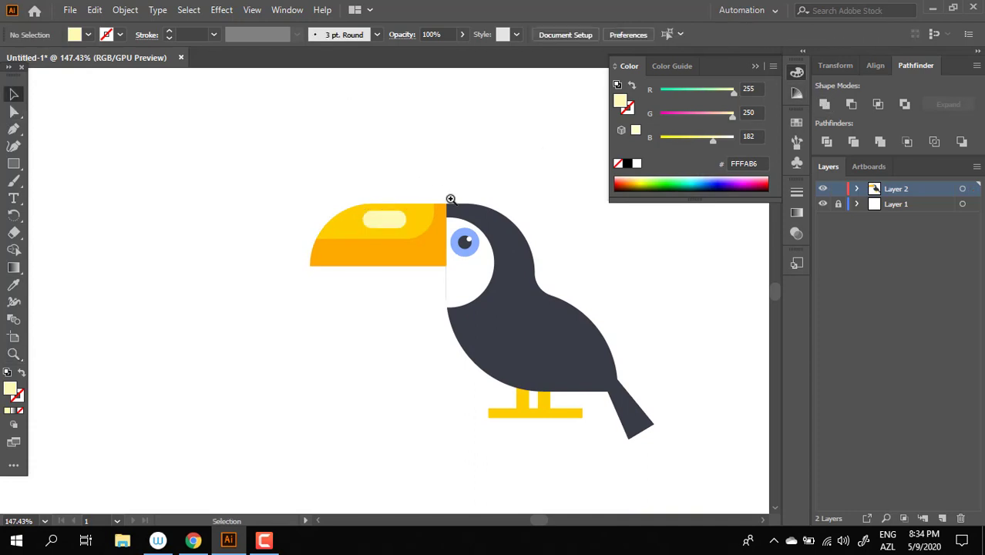
pyautogui.moveTo(451, 202)
pyautogui.mouseDown()
pyautogui.moveTo(380, 226)
pyautogui.moveTo(475, 281)
pyautogui.moveTo(576, 394)
pyautogui.moveTo(515, 403)
pyautogui.moveTo(253, 299)
pyautogui.moveTo(488, 292)
pyautogui.moveTo(413, 293)
pyautogui.moveTo(492, 402)
pyautogui.moveTo(400, 284)
pyautogui.mouseUp()
pyautogui.click(400, 283)
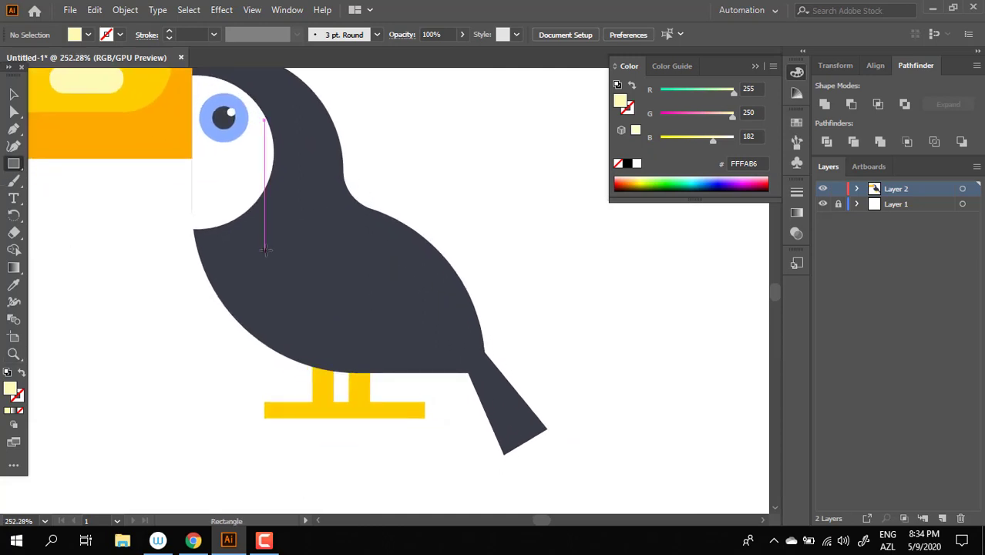
pyautogui.moveTo(265, 250); pyautogui.dragTo(400, 316)
pyautogui.click(14, 285)
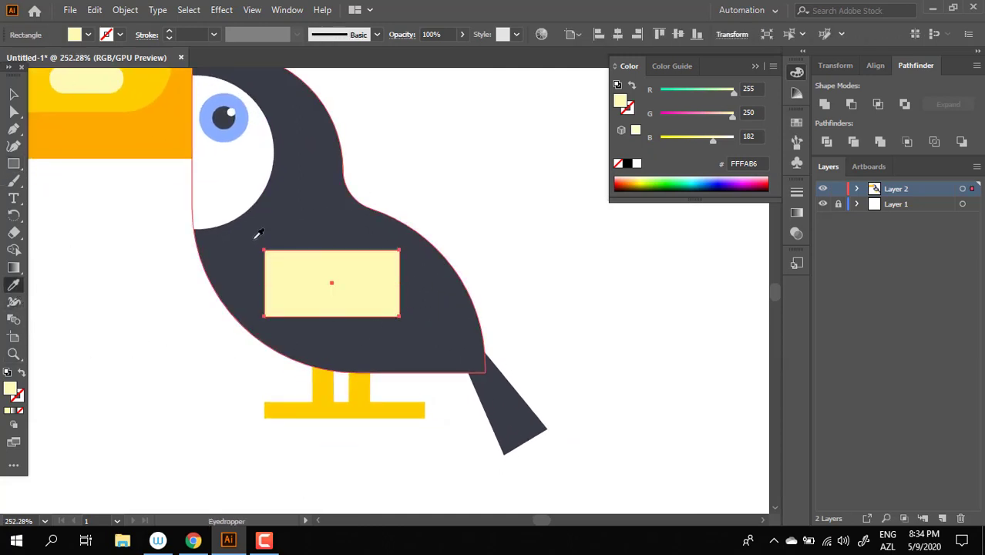
pyautogui.click(256, 232)
pyautogui.doubleClick(10, 392)
pyautogui.moveTo(330, 308); pyautogui.dragTo(325, 279)
pyautogui.click(643, 178)
# Round two opposite corners of the grey rectangle into a leaf-shaped wing
pyautogui.click(14, 112)
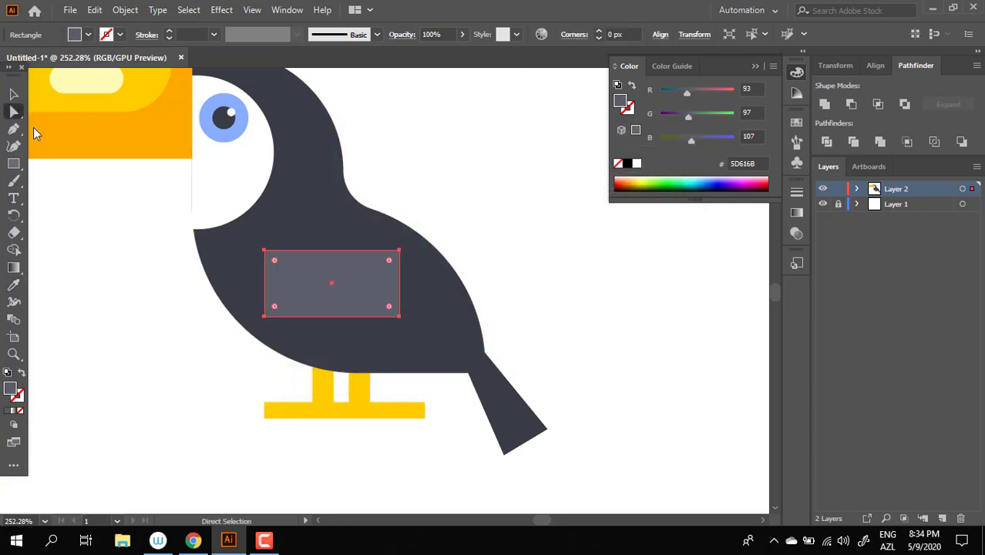
pyautogui.moveTo(266, 315); pyautogui.dragTo(401, 262)
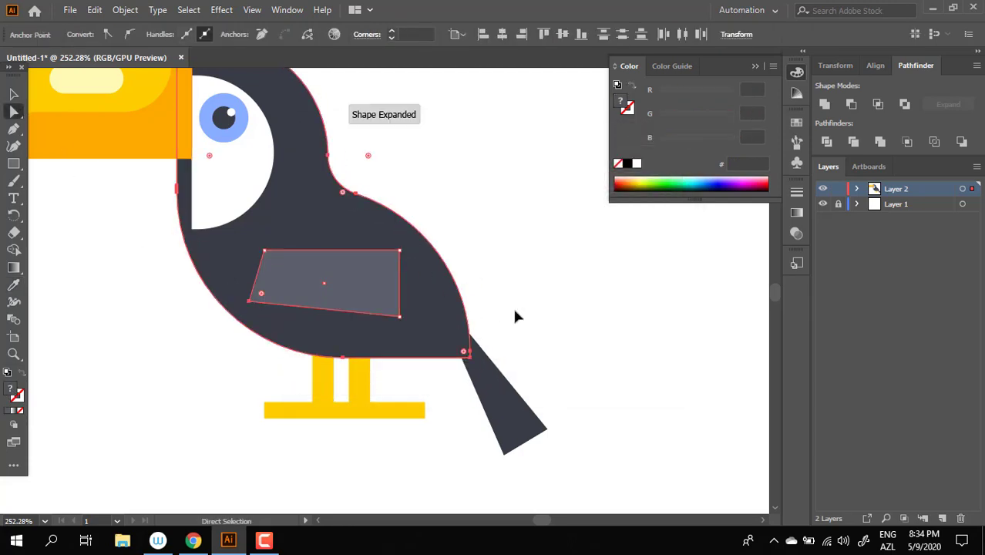
pyautogui.hotkey('ctrl', 'z')
pyautogui.click(279, 311)
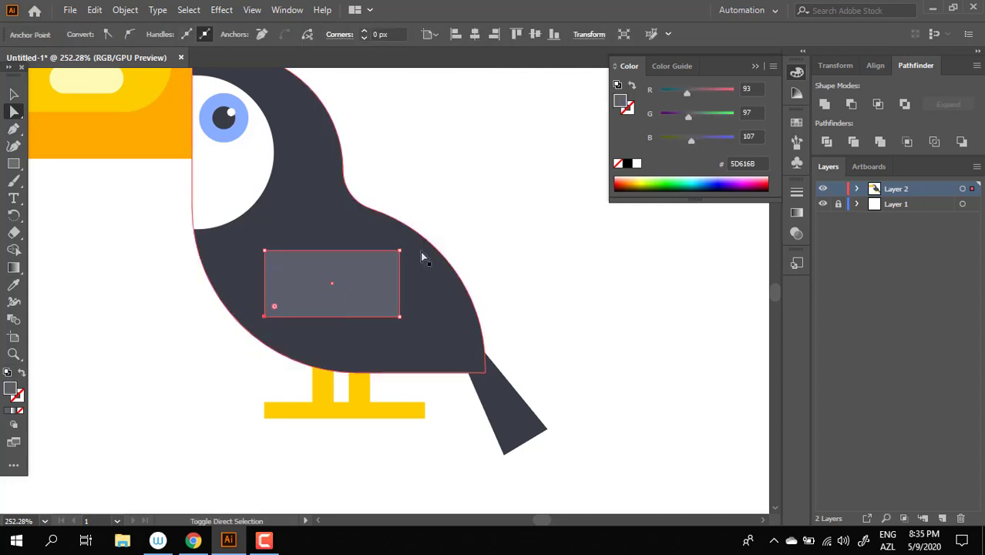
pyautogui.keyDown('shift'); pyautogui.click(399, 251); pyautogui.keyUp('shift')
pyautogui.moveTo(274, 307); pyautogui.dragTo(273, 347)
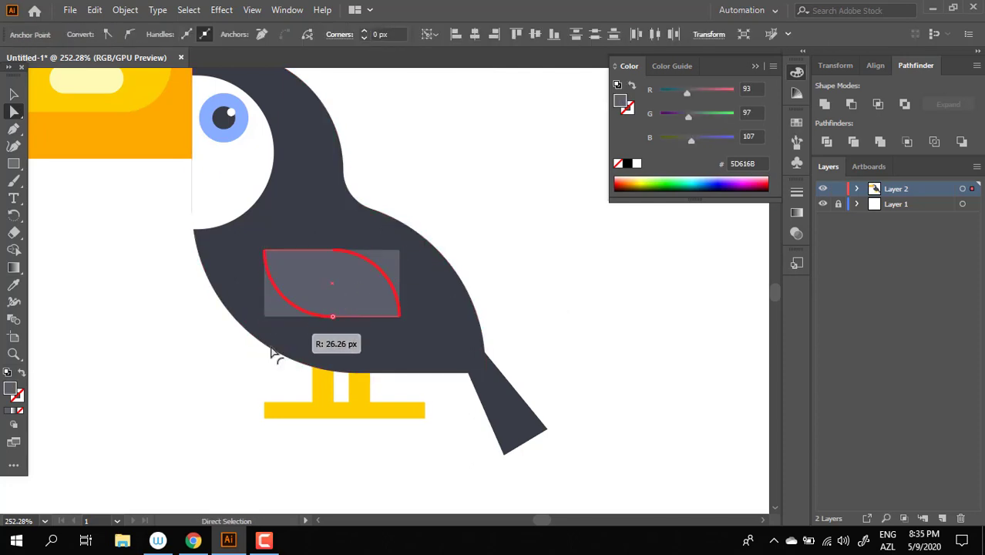
pyautogui.click(621, 291)
pyautogui.hotkey('ctrl', '-')
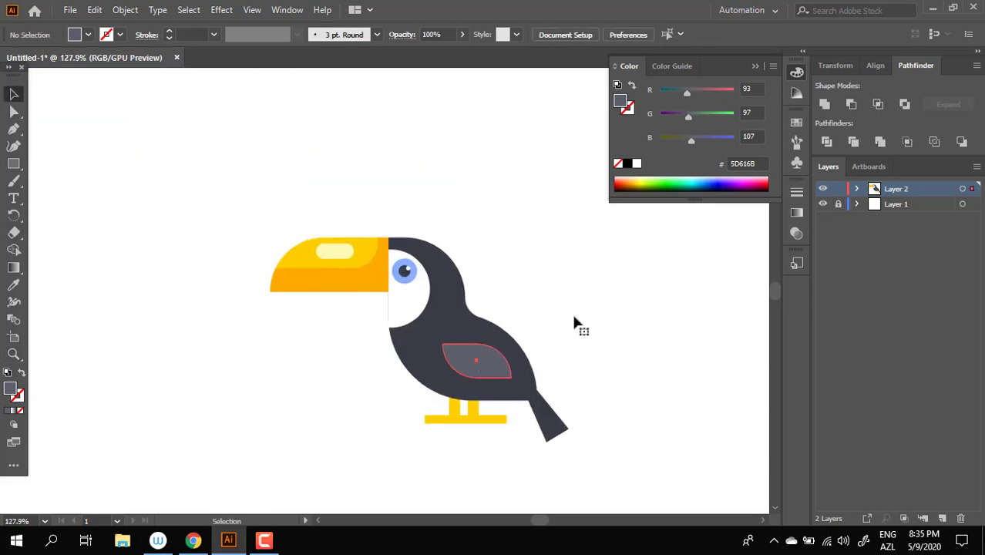
# Unite the toucan's dark body and tail into one shape
pyautogui.hotkey('ctrl', 'z')
pyautogui.click(679, 306)
pyautogui.click(524, 380)
pyautogui.click(824, 105)
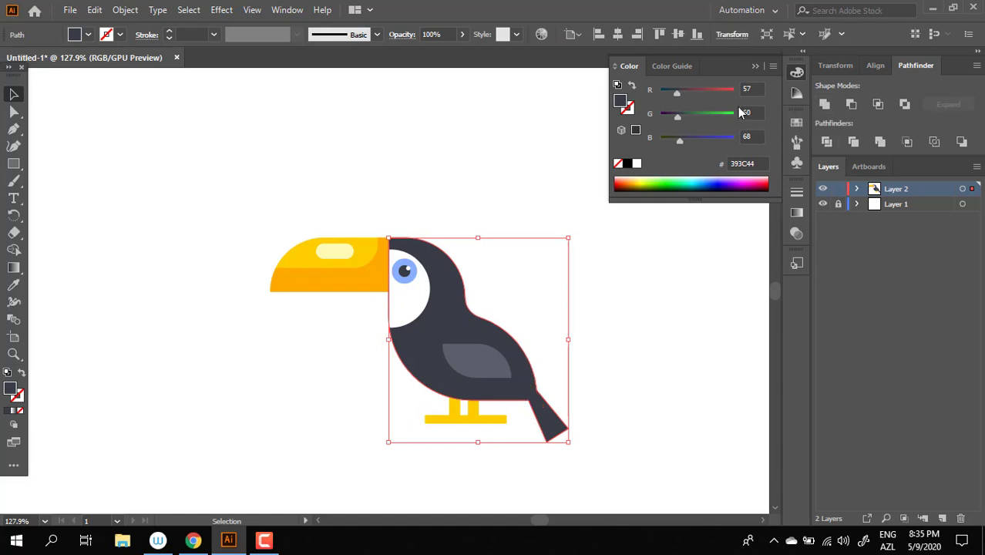
# Round the corner where the belly meets the tail
pyautogui.press('z')
pyautogui.moveTo(572, 459); pyautogui.dragTo(656, 459)
pyautogui.click(14, 113)
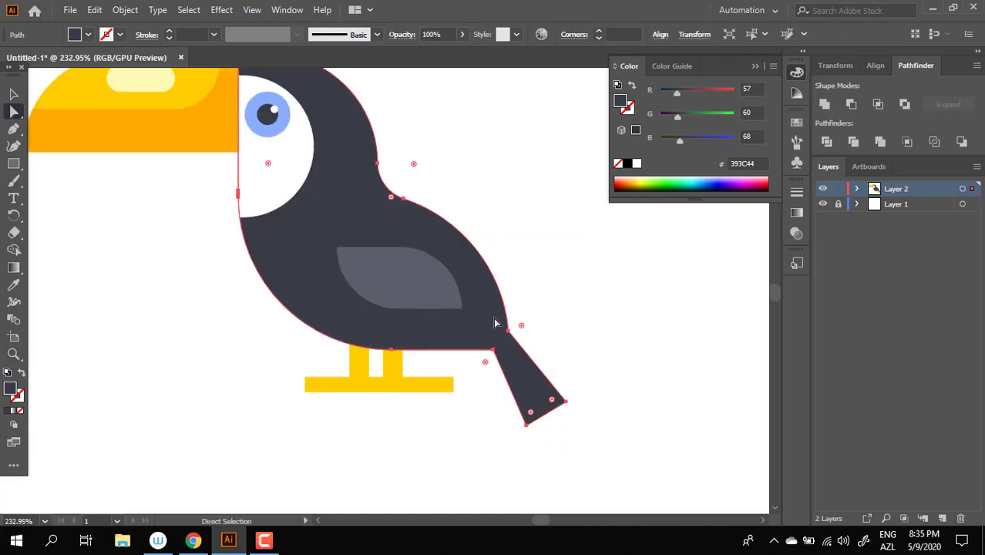
pyautogui.click(497, 352)
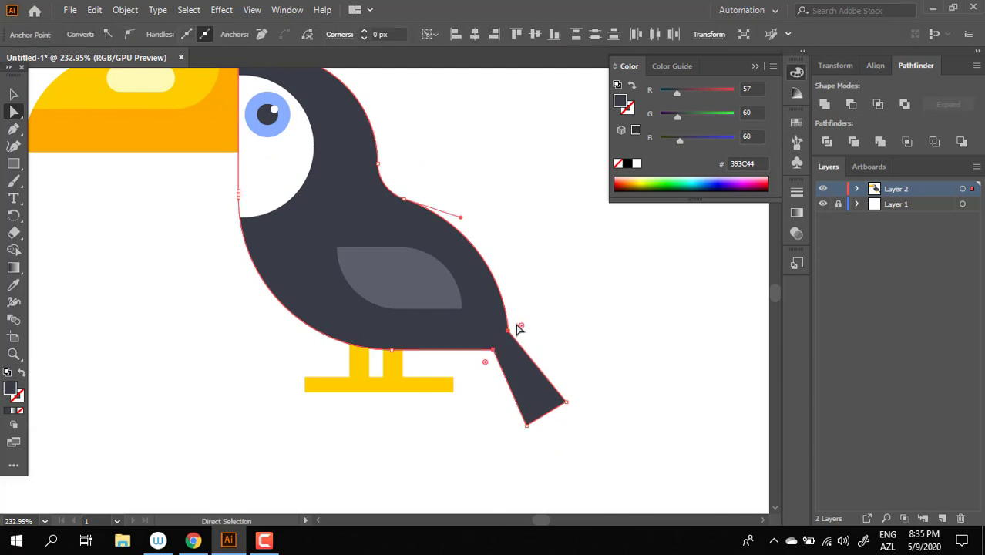
pyautogui.moveTo(519, 327); pyautogui.dragTo(544, 324)
pyautogui.click(625, 325)
# Pen-draw a closed shadow shape along the toucan's chest, belly and tail edge
pyautogui.press('z')
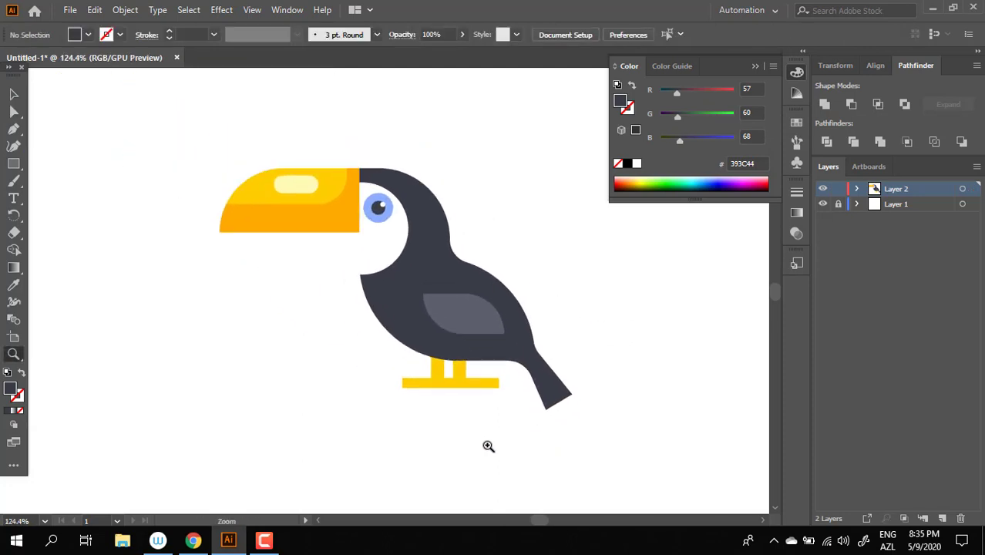
pyautogui.moveTo(488, 447)
pyautogui.mouseDown()
pyautogui.moveTo(360, 333)
pyautogui.moveTo(329, 331)
pyautogui.moveTo(451, 385)
pyautogui.mouseUp()
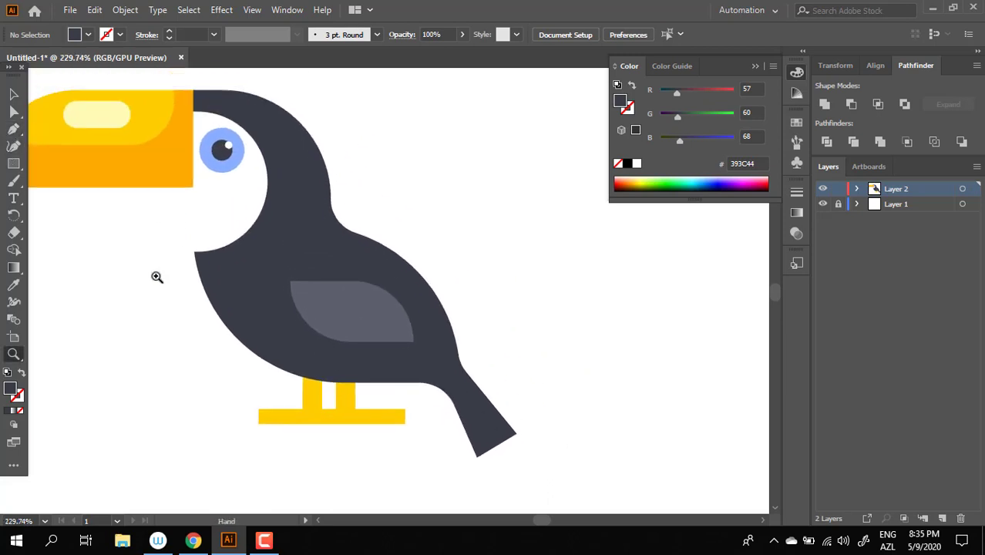
pyautogui.click(266, 181)
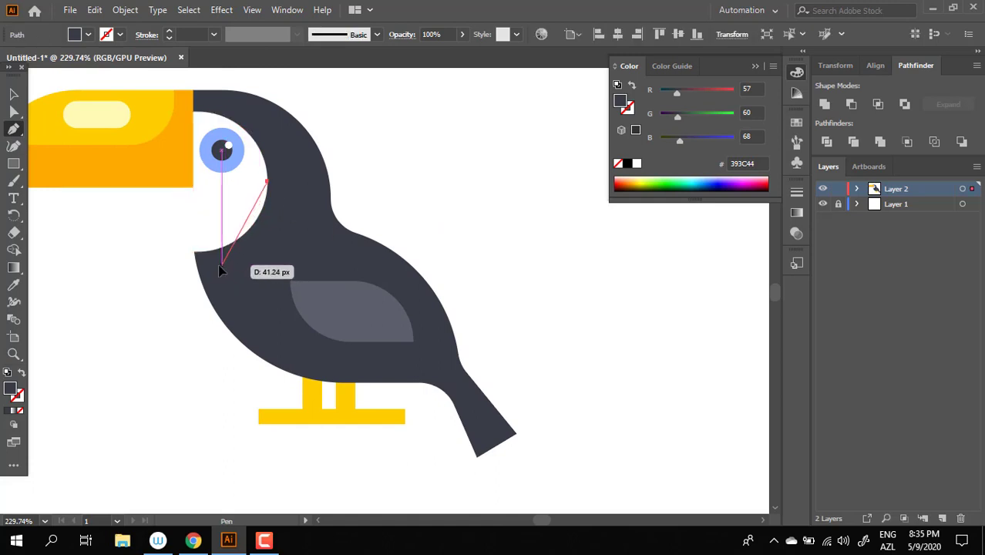
pyautogui.moveTo(222, 265); pyautogui.dragTo(183, 288)
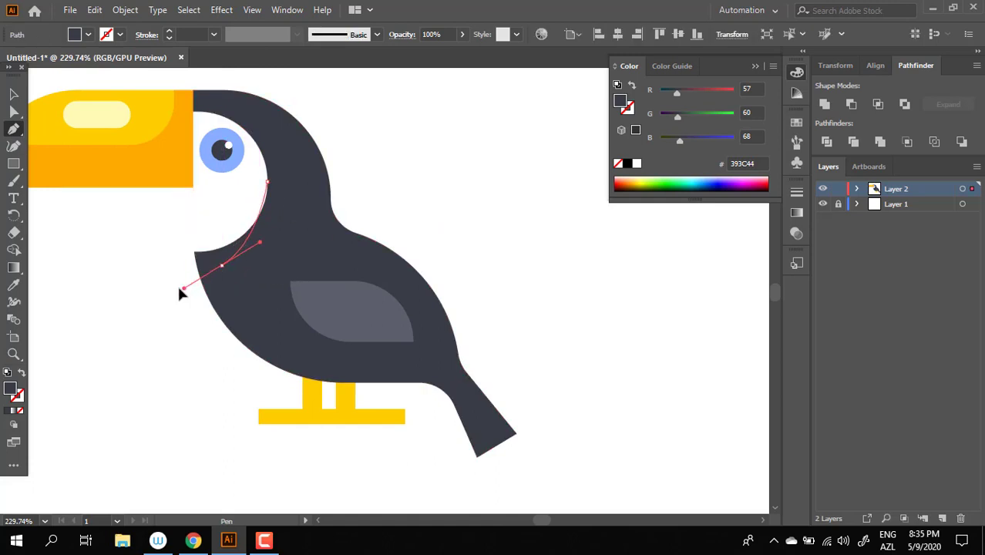
pyautogui.click(222, 265)
pyautogui.moveTo(351, 364); pyautogui.dragTo(468, 364)
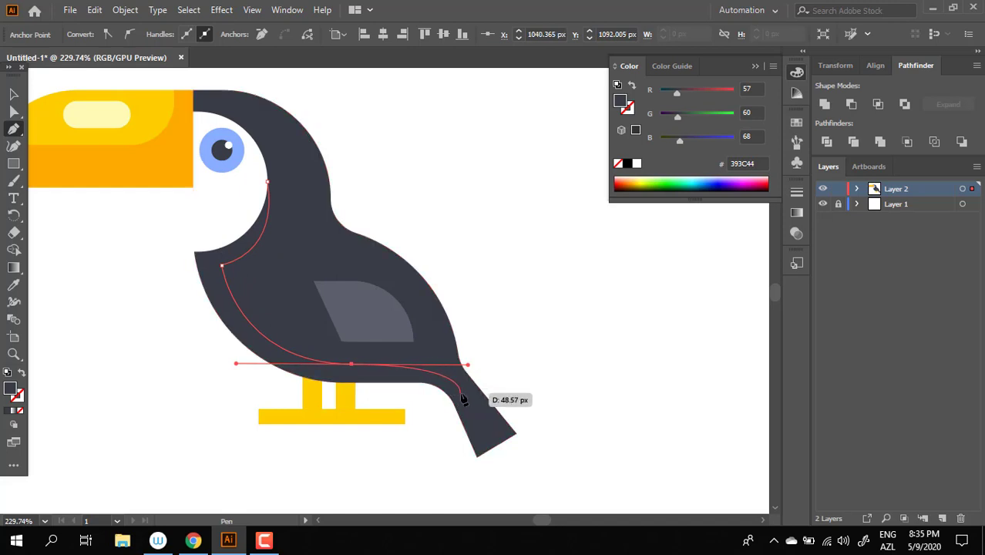
pyautogui.click(461, 393)
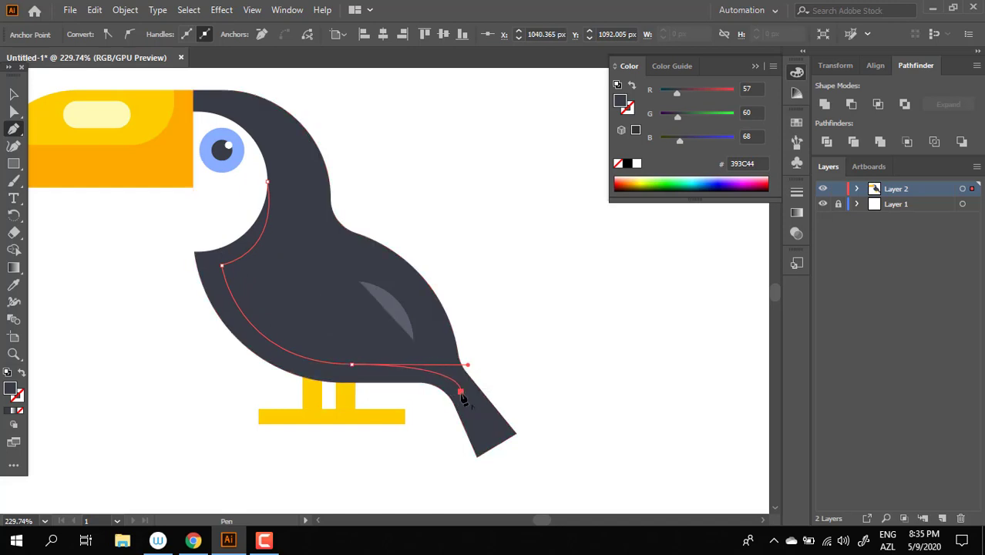
pyautogui.click(504, 457)
pyautogui.click(435, 468)
pyautogui.moveTo(142, 395); pyautogui.dragTo(72, 235)
pyautogui.click(63, 215)
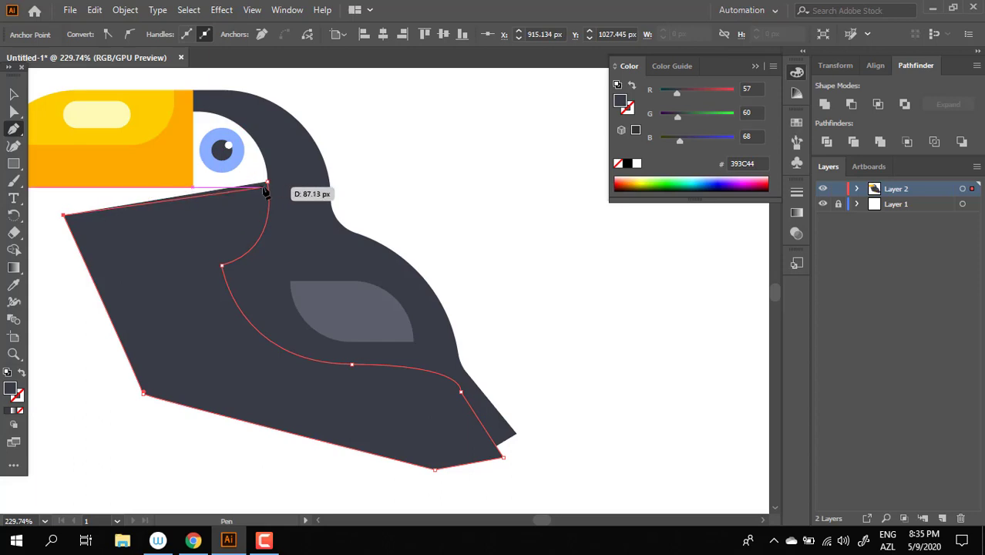
pyautogui.moveTo(267, 182); pyautogui.dragTo(269, 187)
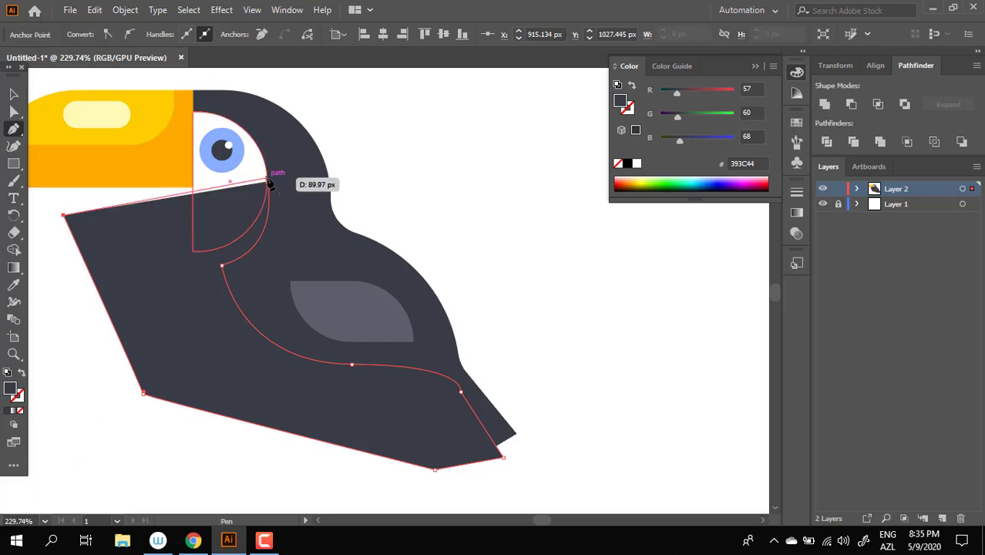
# Fill the shadow shape #2C2E33 and layer it just above the body
pyautogui.doubleClick(15, 391)
pyautogui.click(326, 319)
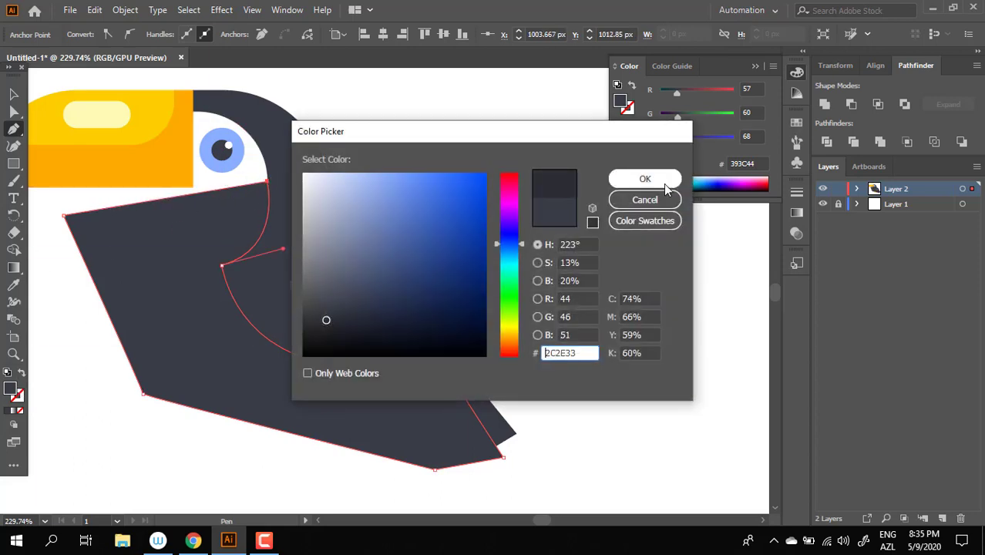
pyautogui.click(665, 184)
pyautogui.click(15, 94)
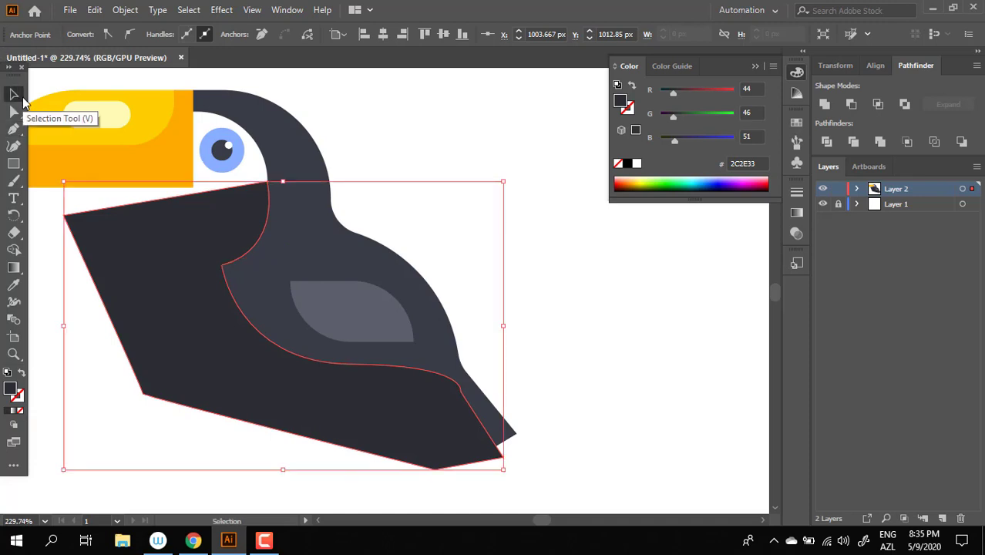
pyautogui.hotkey('ctrl', 'shift', '[')
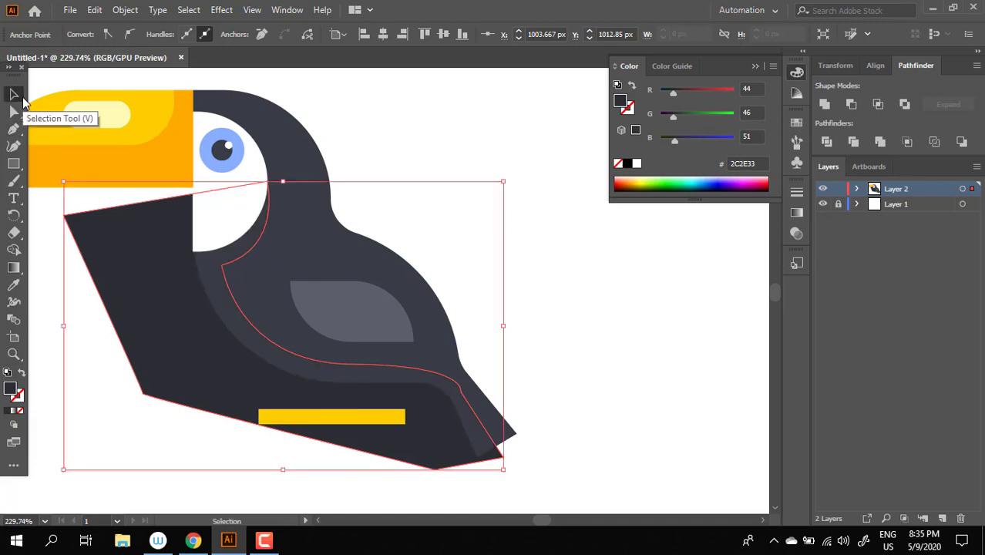
pyautogui.hotkey('ctrl', ']')
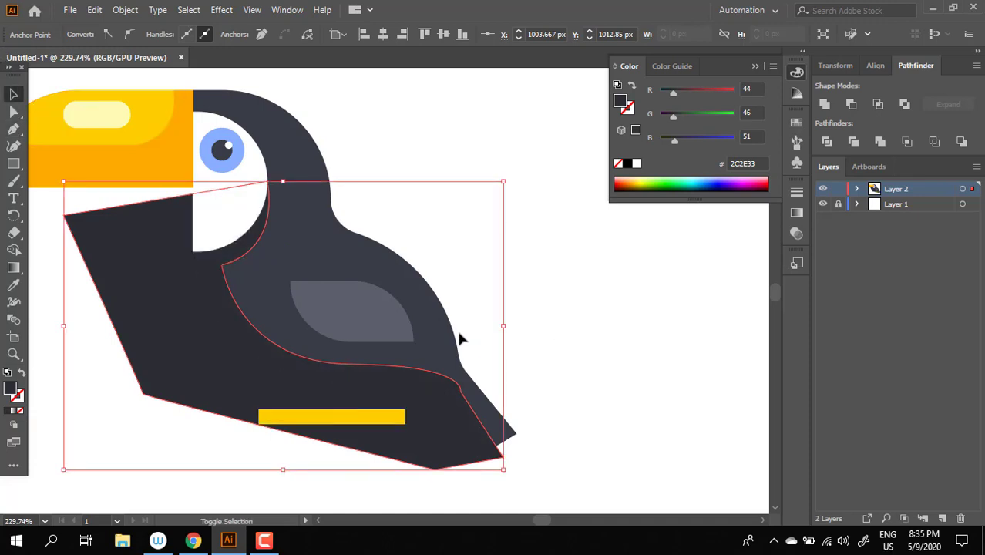
# Clip the shadow to the body outline, then zoom back out to the toucan
pyautogui.keyDown('shift'); pyautogui.click(455, 341); pyautogui.keyUp('shift')
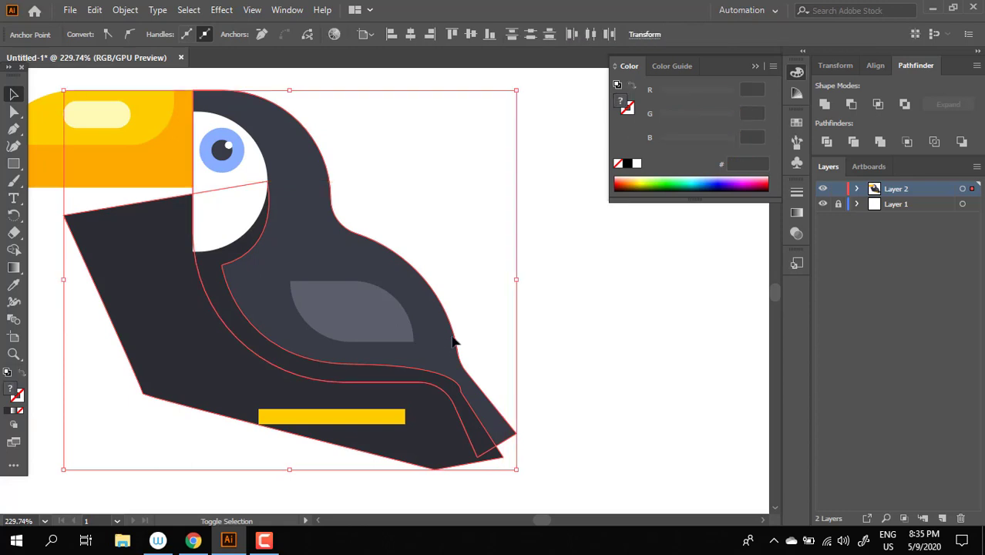
pyautogui.doubleClick(232, 327)
pyautogui.click(578, 321)
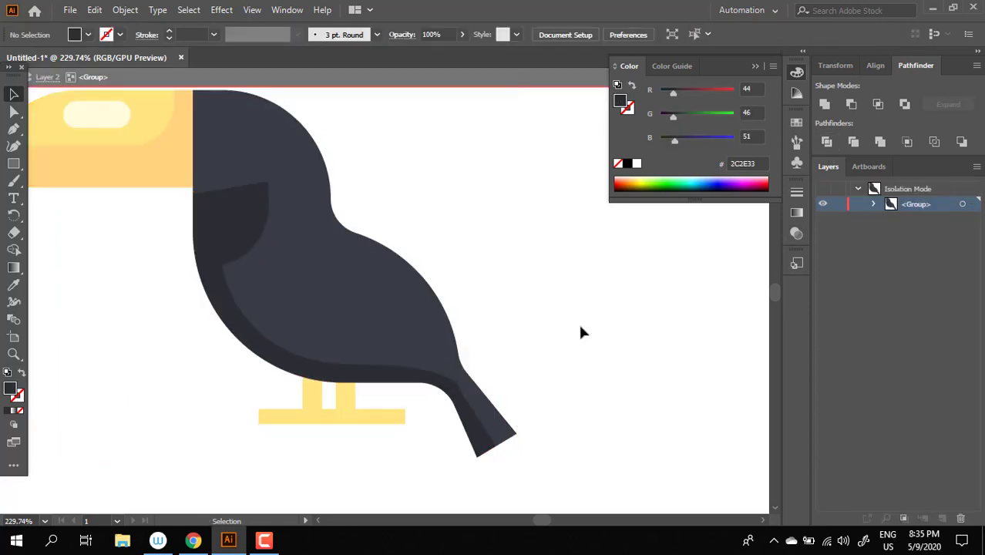
pyautogui.doubleClick(578, 322)
pyautogui.press('z')
pyautogui.moveTo(535, 362)
pyautogui.mouseDown()
pyautogui.moveTo(479, 409)
pyautogui.moveTo(465, 443)
pyautogui.mouseUp()
pyautogui.click(309, 384)
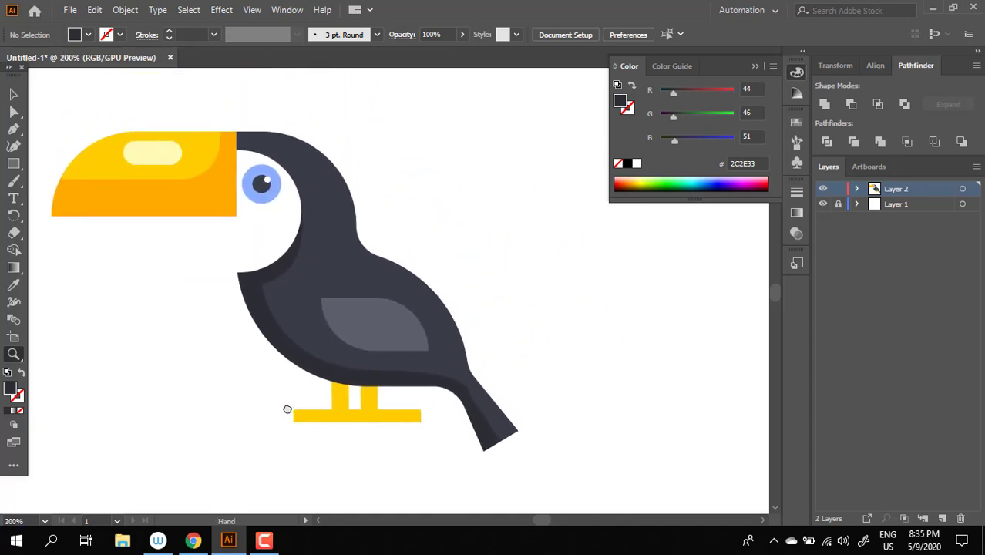
pyautogui.scroll(2, 288, 407)
pyautogui.scroll(2, 167, 404)
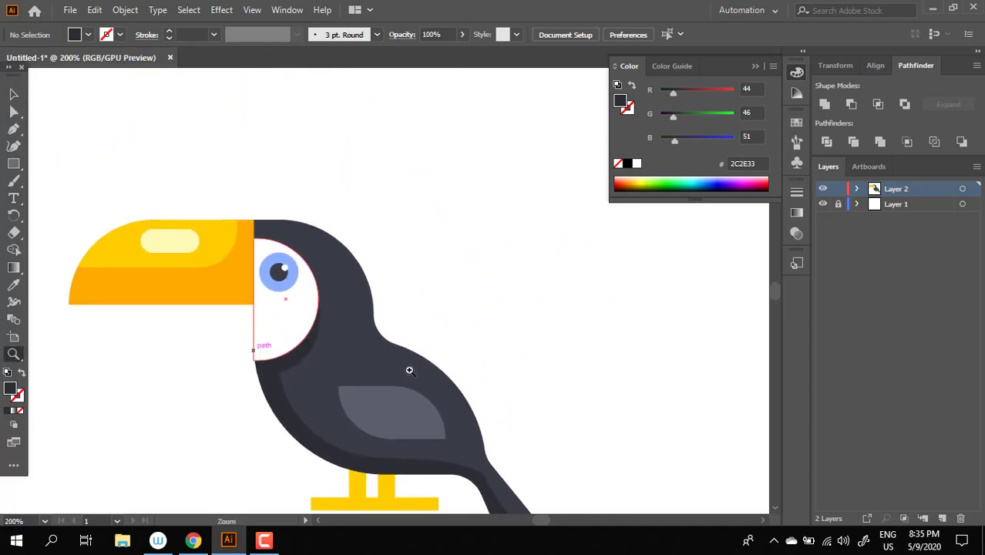
# Zoom in closely on the eye and sketch a first trial path beside it
pyautogui.press('z')
pyautogui.moveTo(254, 347); pyautogui.dragTo(125, 228)
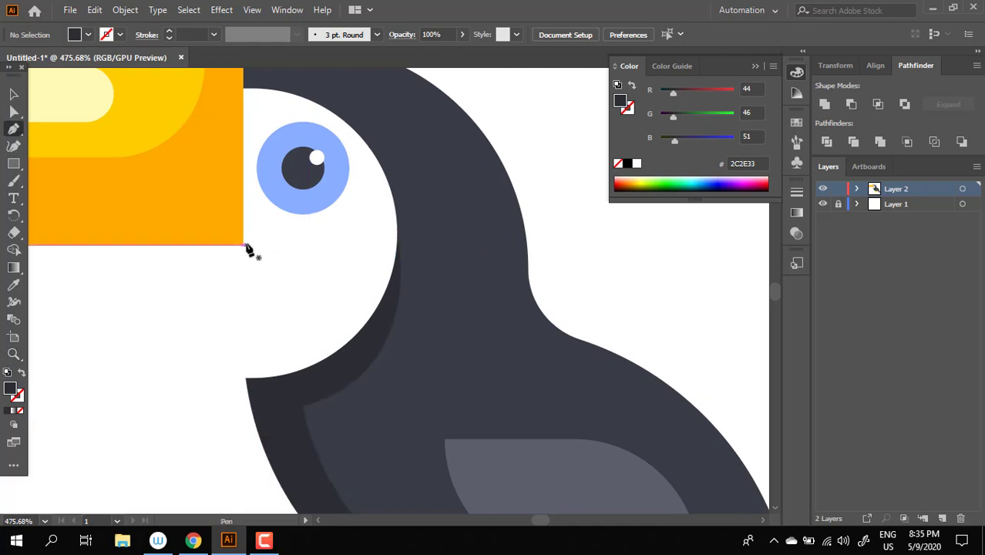
pyautogui.click(244, 245)
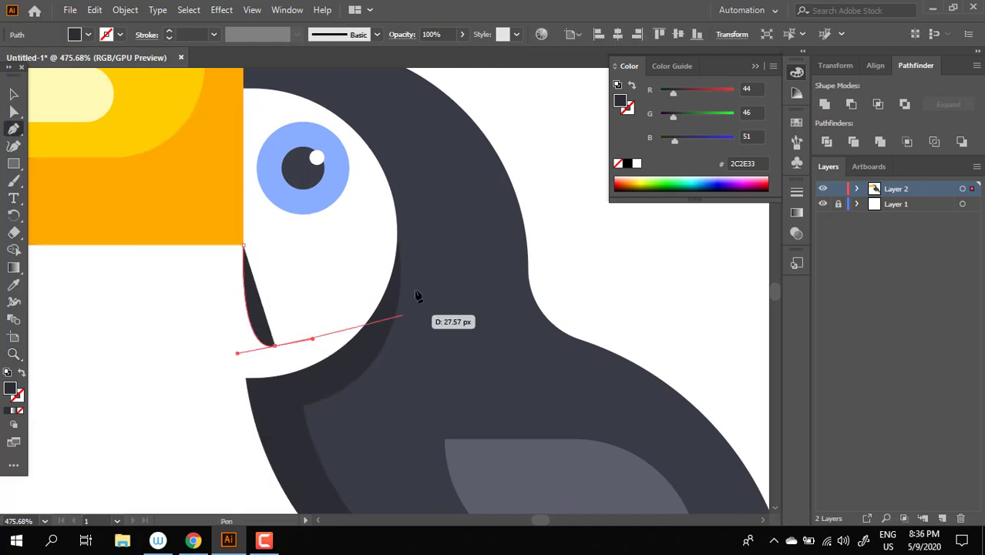
pyautogui.moveTo(340, 132); pyautogui.dragTo(297, 125)
pyautogui.scroll(-3, 345, 255)
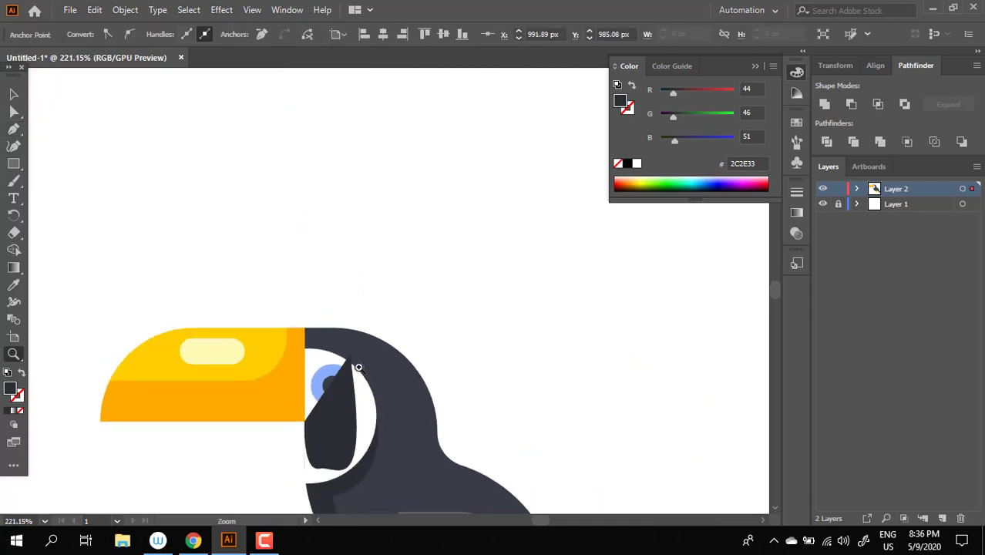
pyautogui.scroll(-1, 373, 462)
pyautogui.press('z')
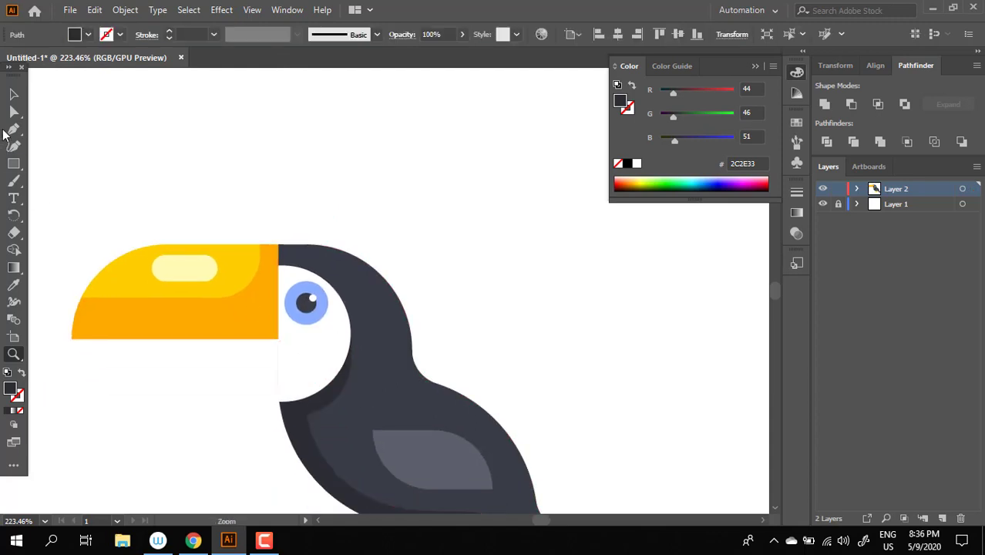
pyautogui.click(13, 130)
# Pen-draw a closed crescent along the eye patch's lower edge
pyautogui.click(277, 337)
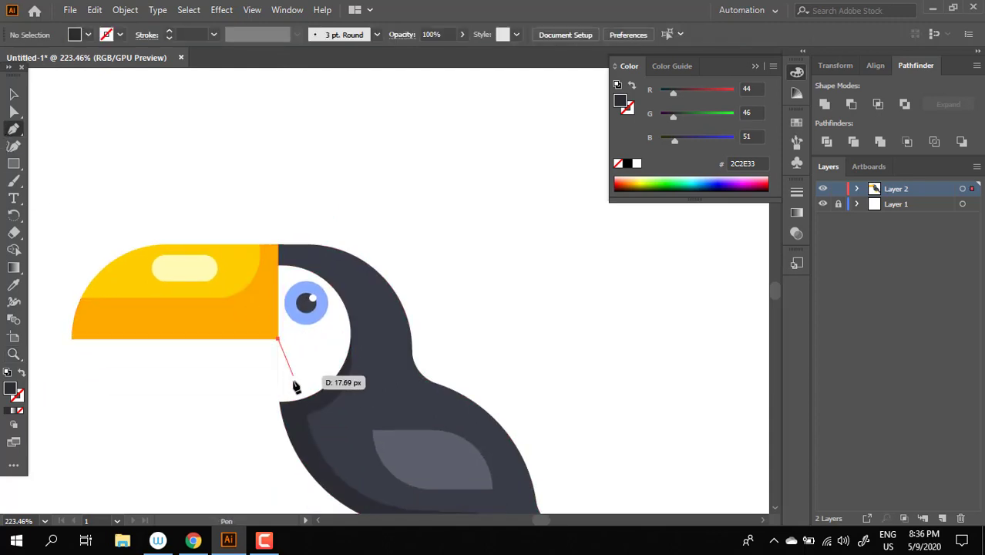
pyautogui.moveTo(292, 383); pyautogui.dragTo(318, 382)
pyautogui.moveTo(336, 293); pyautogui.dragTo(321, 253)
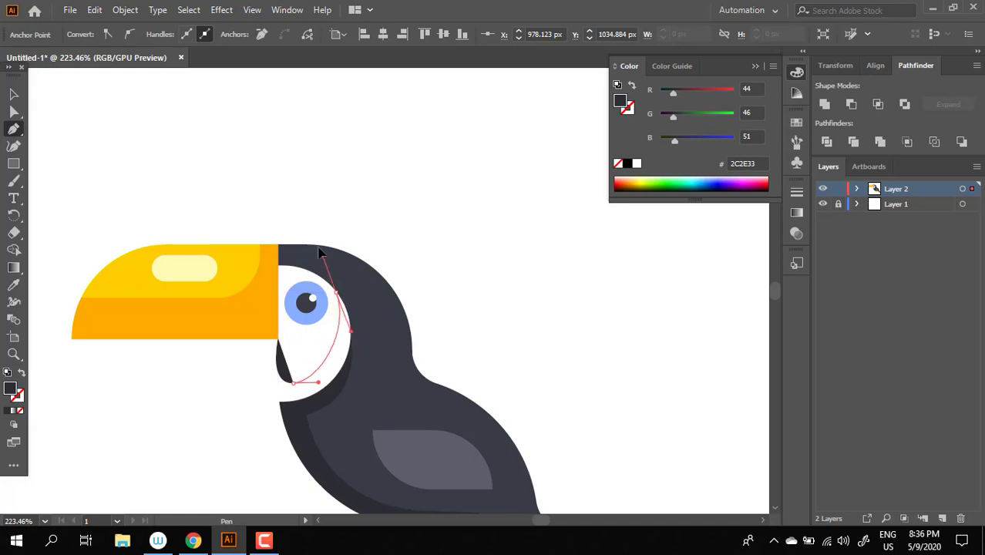
pyautogui.click(277, 337)
pyautogui.moveTo(367, 363); pyautogui.dragTo(353, 419)
pyautogui.moveTo(255, 448); pyautogui.dragTo(232, 399)
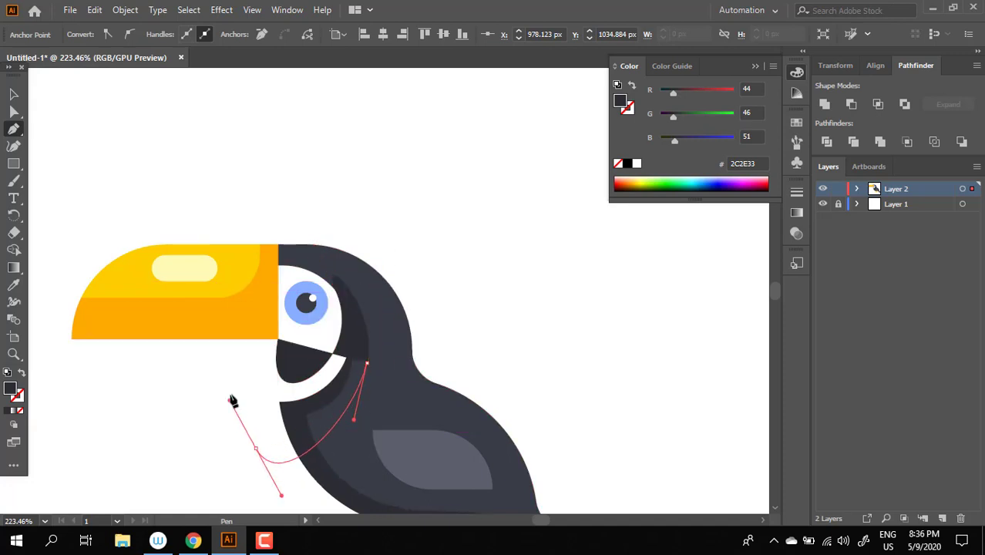
pyautogui.moveTo(278, 339); pyautogui.dragTo(281, 346)
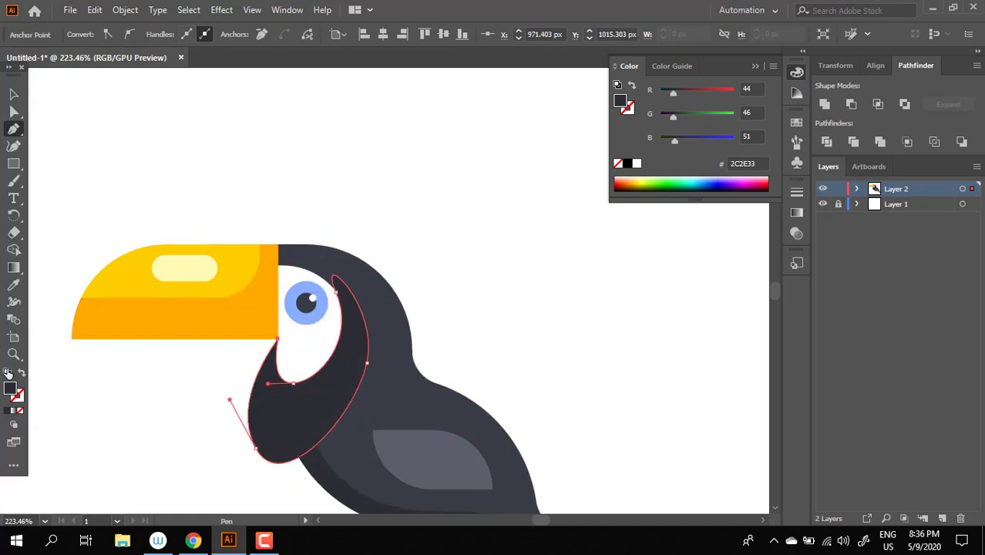
# Sample the iris blue onto the crescent and lighten it to #DCE6F9
pyautogui.click(302, 314)
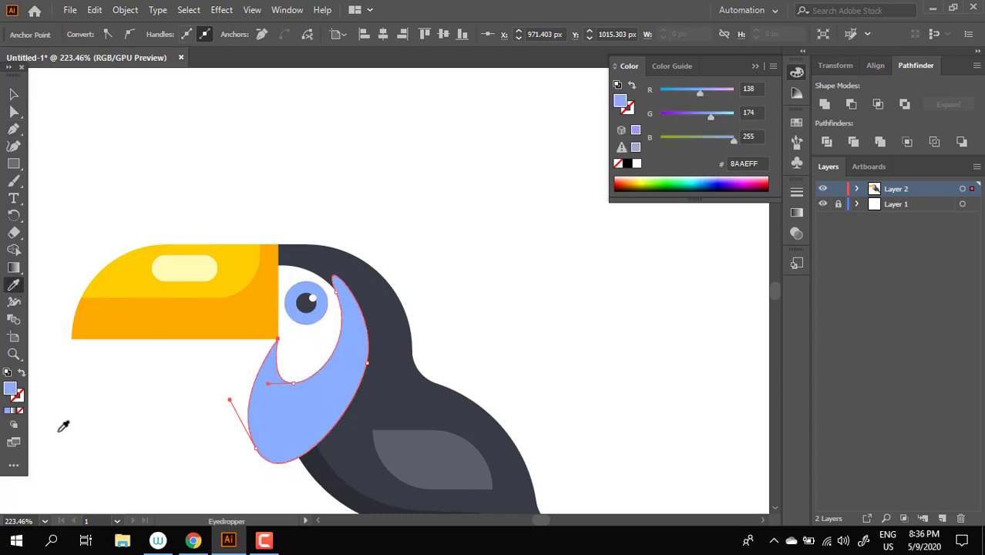
pyautogui.doubleClick(10, 390)
pyautogui.moveTo(339, 192); pyautogui.dragTo(323, 177)
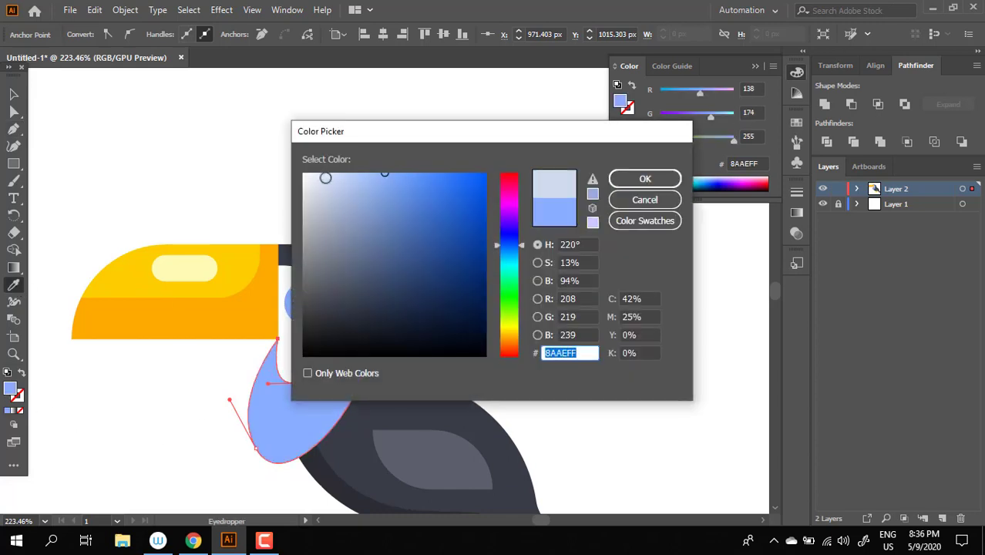
pyautogui.click(645, 178)
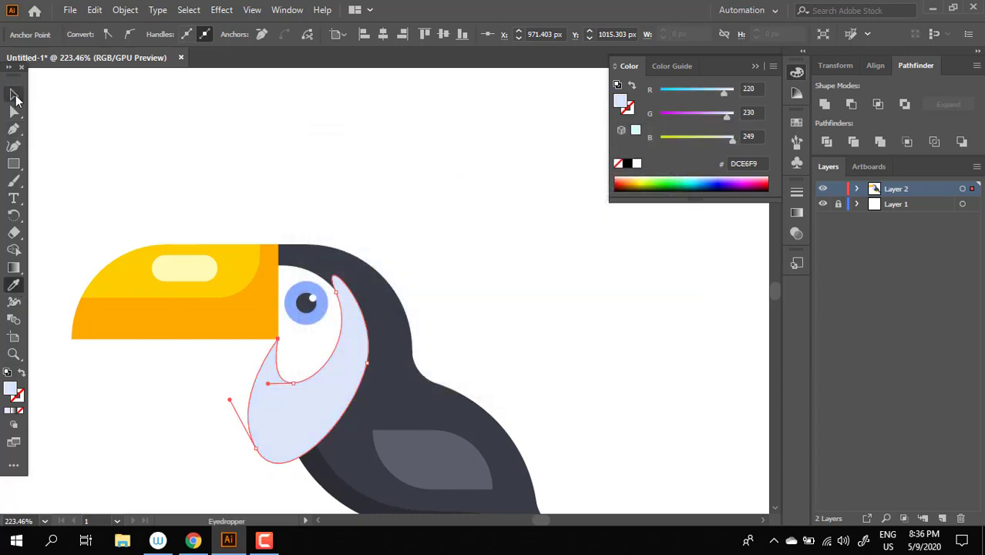
# Clip the pale crescent to the white eye patch
pyautogui.click(15, 97)
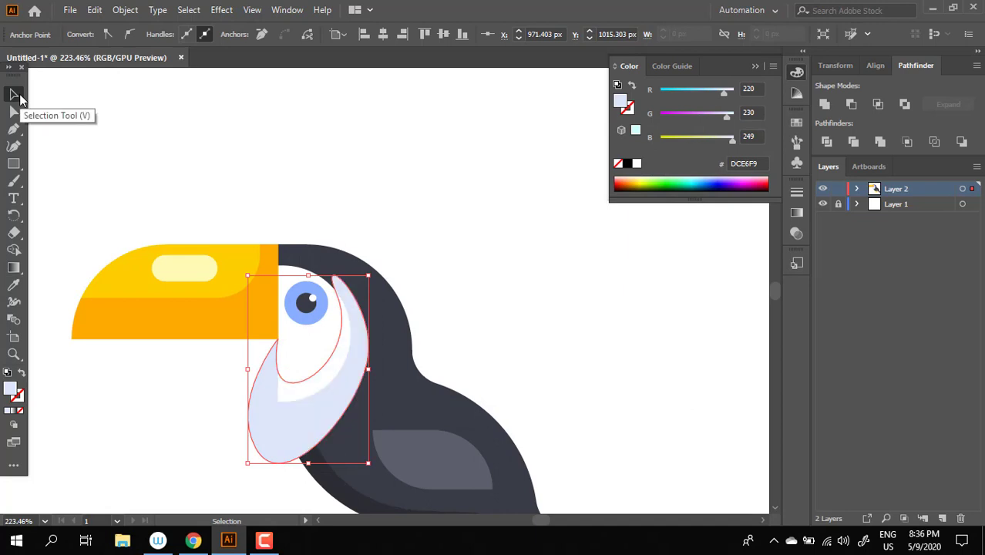
pyautogui.keyDown('shift'); pyautogui.click(336, 367); pyautogui.keyUp('shift')
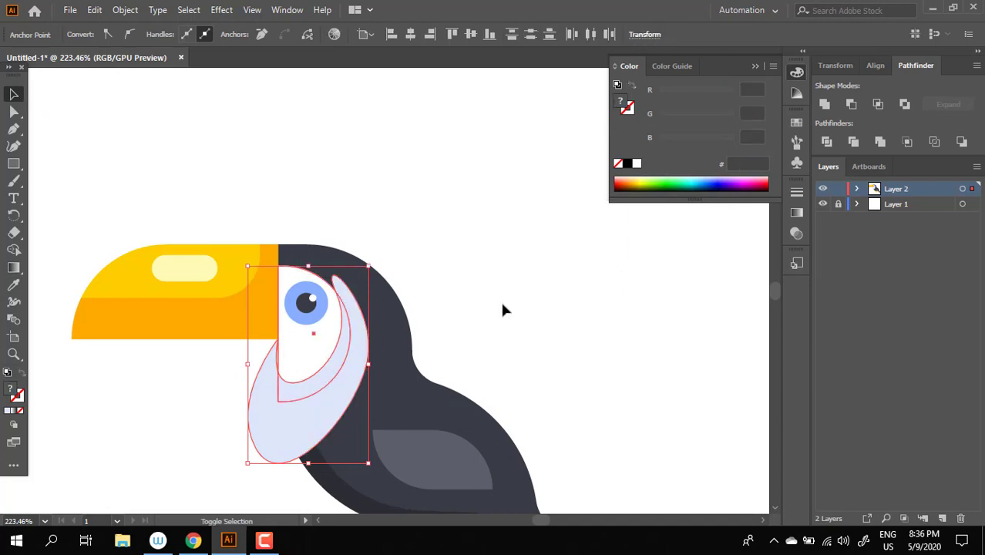
pyautogui.doubleClick(311, 410)
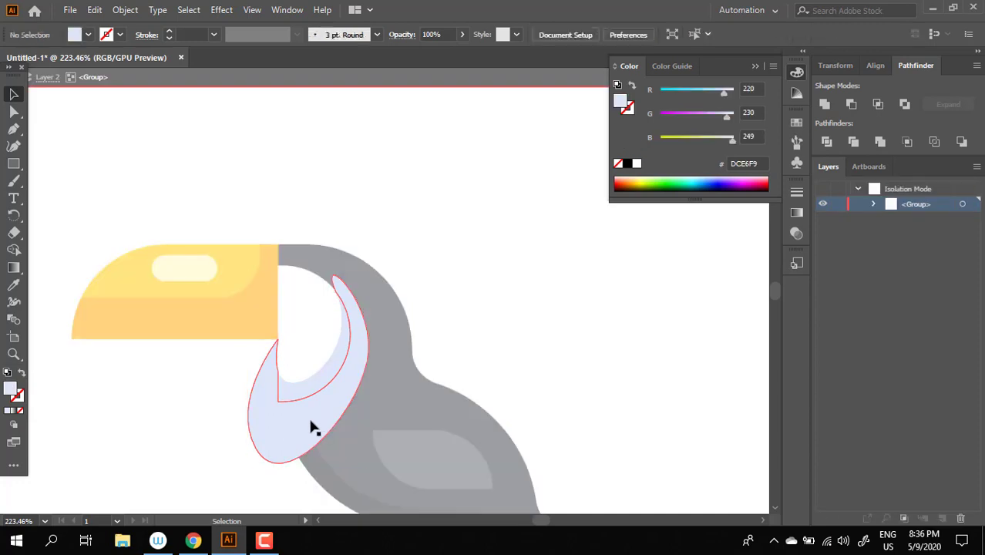
pyautogui.click(311, 420)
pyautogui.click(471, 308)
pyautogui.doubleClick(479, 302)
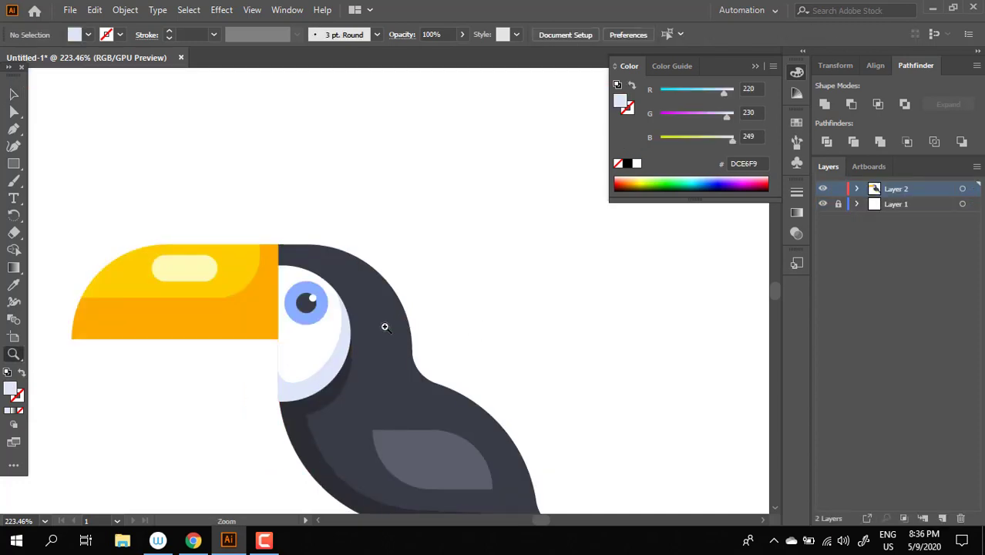
# Duplicate the grey wing and widen the copy on both sides
pyautogui.scroll(-2, 407, 321)
pyautogui.moveTo(392, 384); pyautogui.dragTo(348, 310)
pyautogui.scroll(1, 457, 337)
pyautogui.scroll(2, 535, 407)
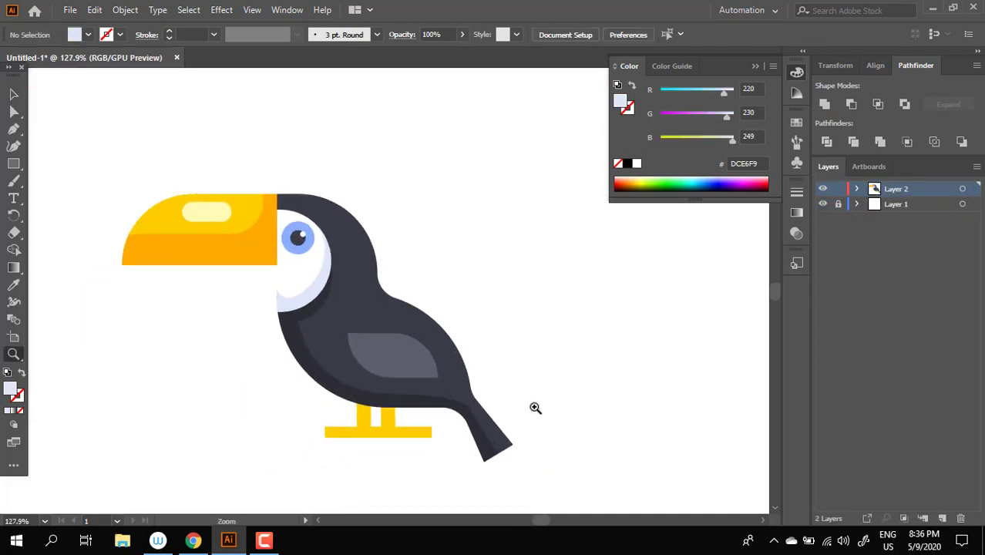
pyautogui.scroll(2, 454, 405)
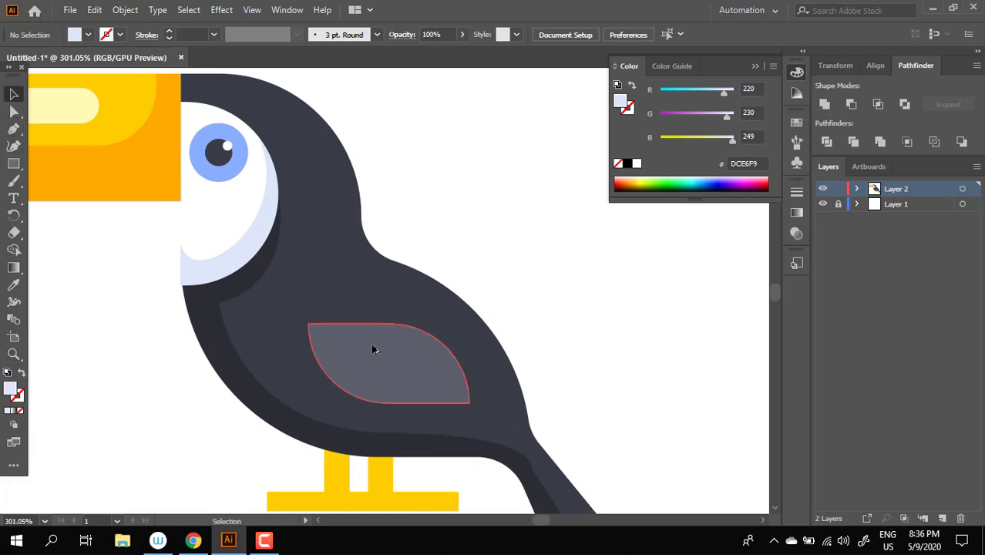
pyautogui.moveTo(372, 350); pyautogui.dragTo(384, 348)
pyautogui.scroll(2, 519, 409)
pyautogui.click(13, 94)
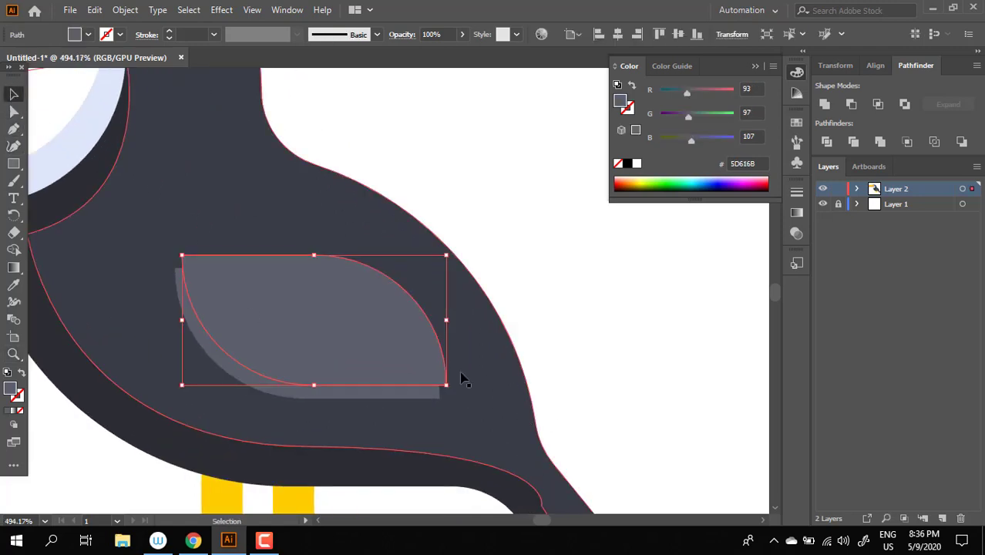
pyautogui.moveTo(446, 322); pyautogui.dragTo(461, 322)
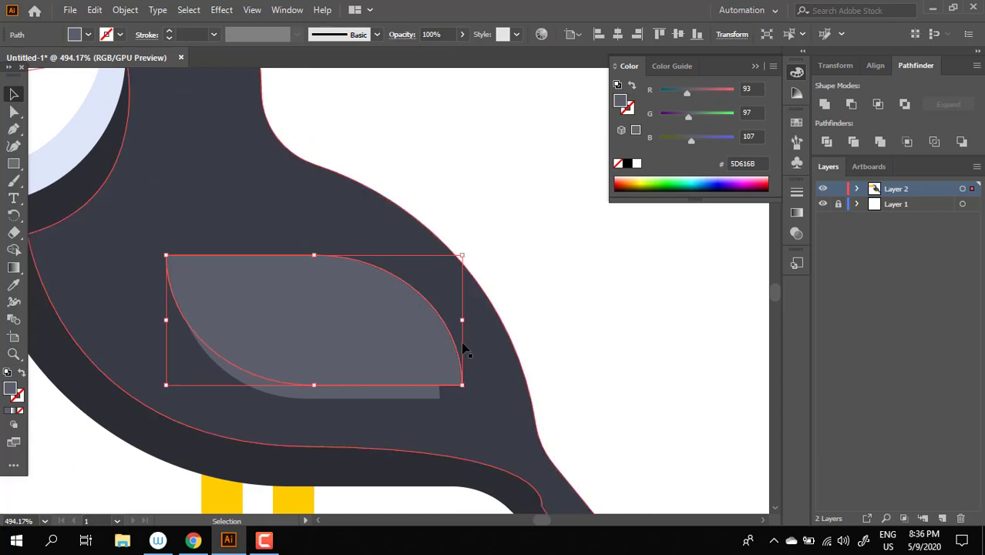
# Put the original wing in front and give the wider copy a #4F5156 fill
pyautogui.click(400, 394)
pyautogui.hotkey('ctrl', 'shift', ']')
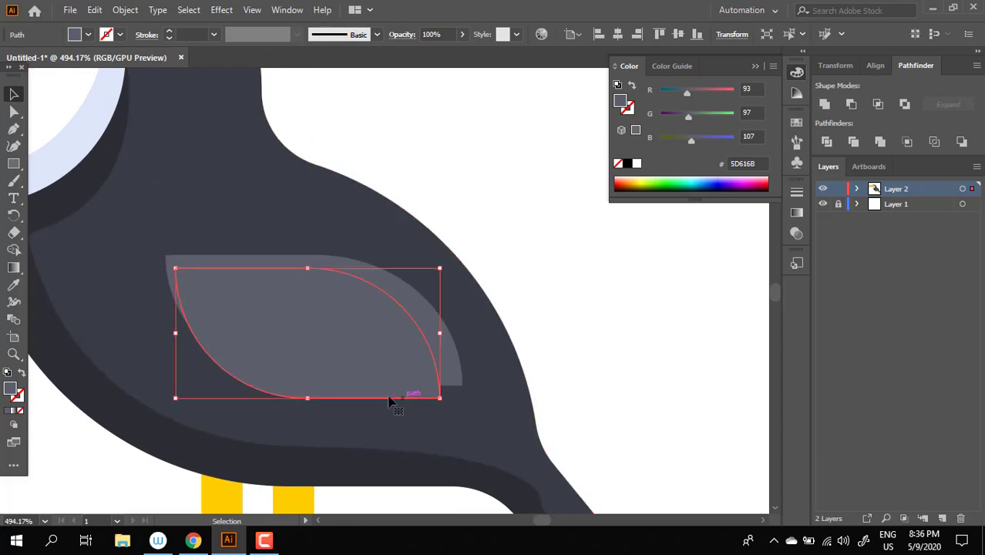
pyautogui.doubleClick(10, 392)
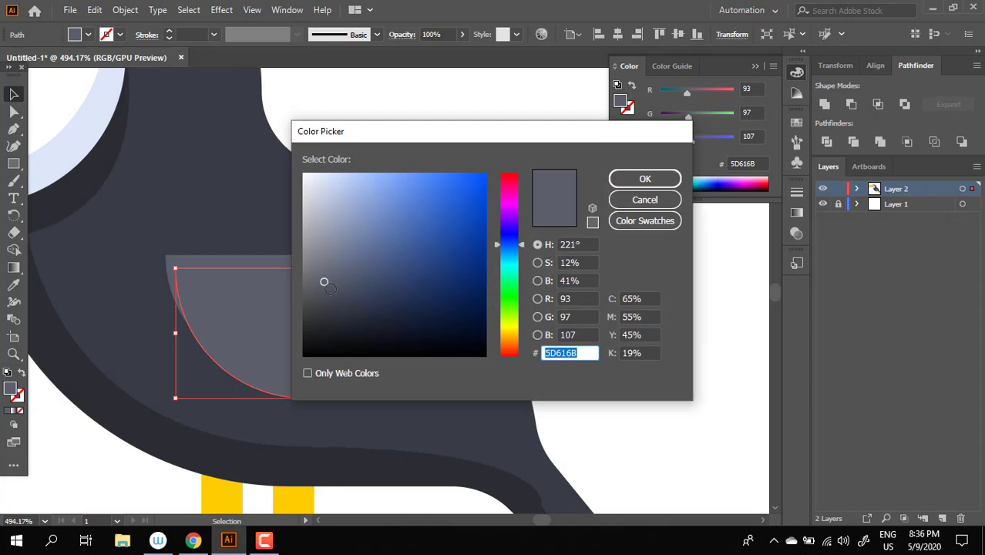
pyautogui.click(318, 294)
pyautogui.click(674, 185)
# Zoom out and check the wing, wing shadow, body and eye shapes
pyautogui.click(666, 344)
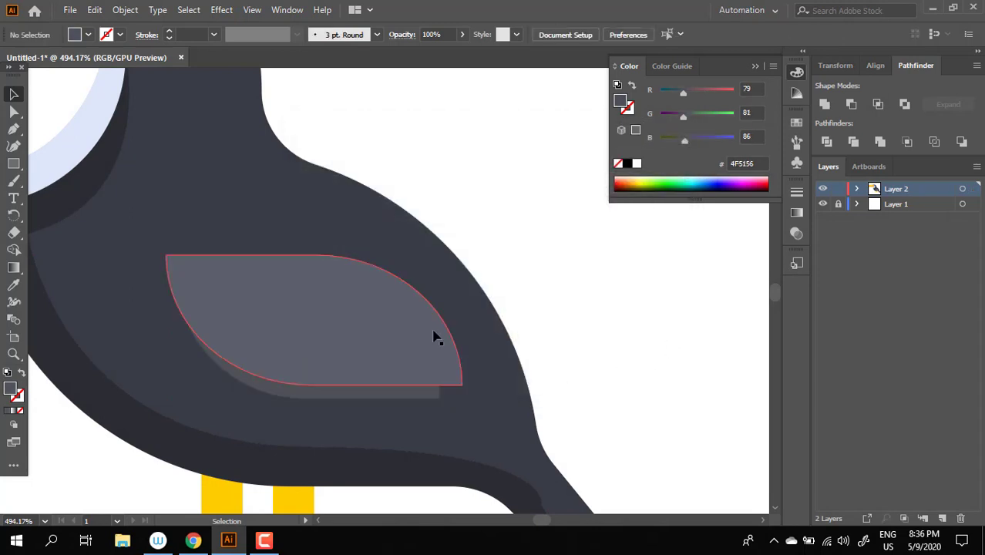
pyautogui.click(433, 334)
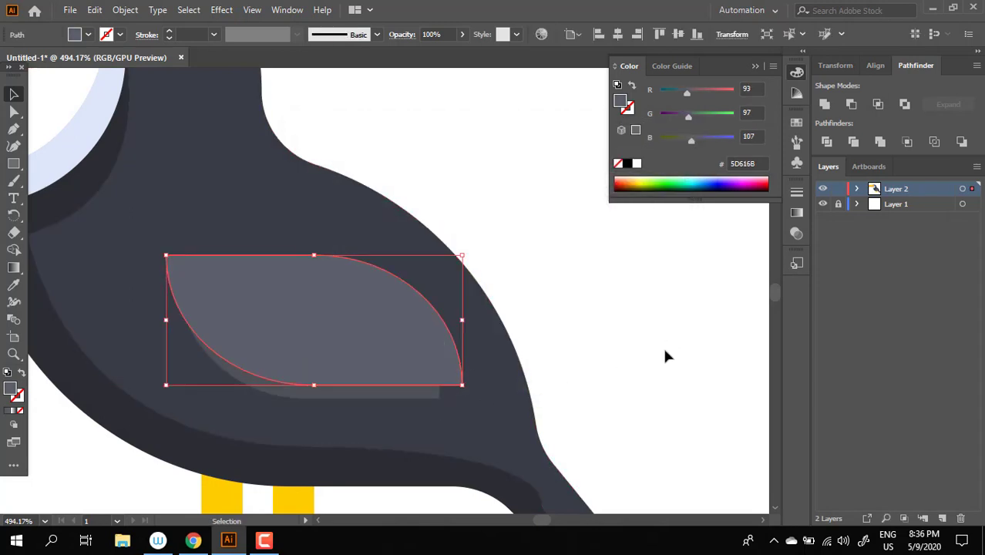
pyautogui.press('z')
pyautogui.moveTo(664, 354)
pyautogui.mouseDown()
pyautogui.moveTo(426, 326)
pyautogui.moveTo(506, 341)
pyautogui.moveTo(417, 220)
pyautogui.moveTo(444, 246)
pyautogui.moveTo(451, 339)
pyautogui.moveTo(240, 170)
pyautogui.mouseUp()
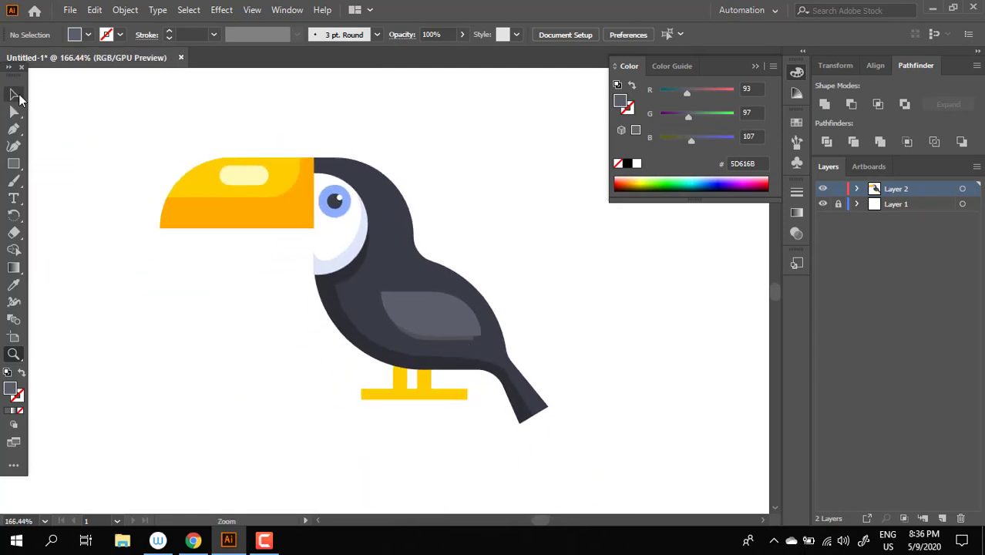
pyautogui.click(15, 94)
pyautogui.click(411, 316)
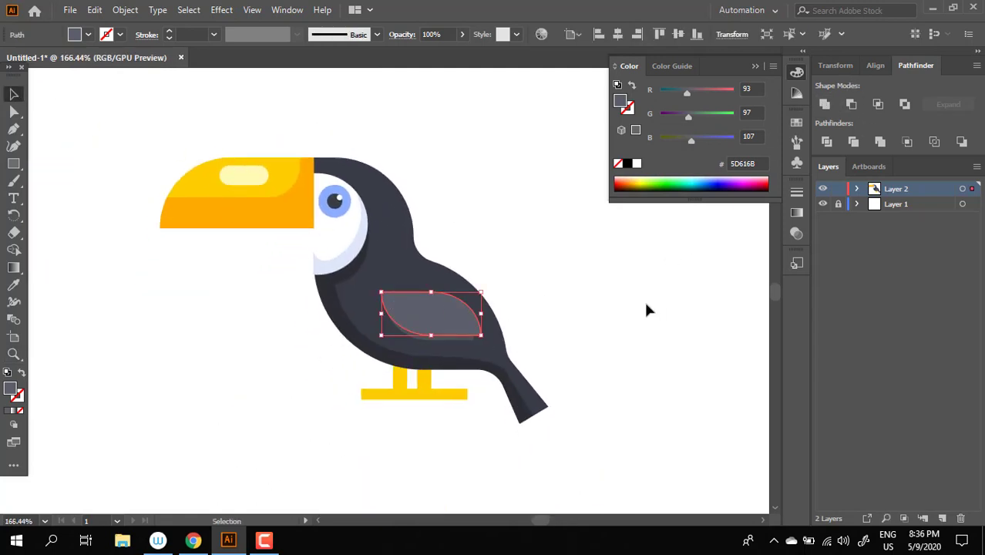
pyautogui.click(540, 324)
pyautogui.click(455, 339)
pyautogui.click(615, 313)
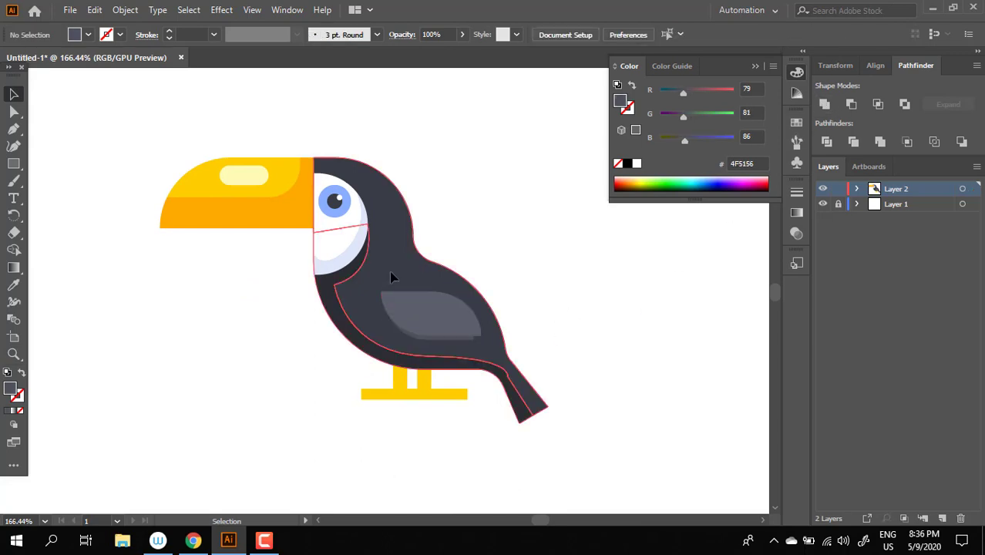
pyautogui.click(389, 271)
pyautogui.click(343, 225)
pyautogui.click(607, 433)
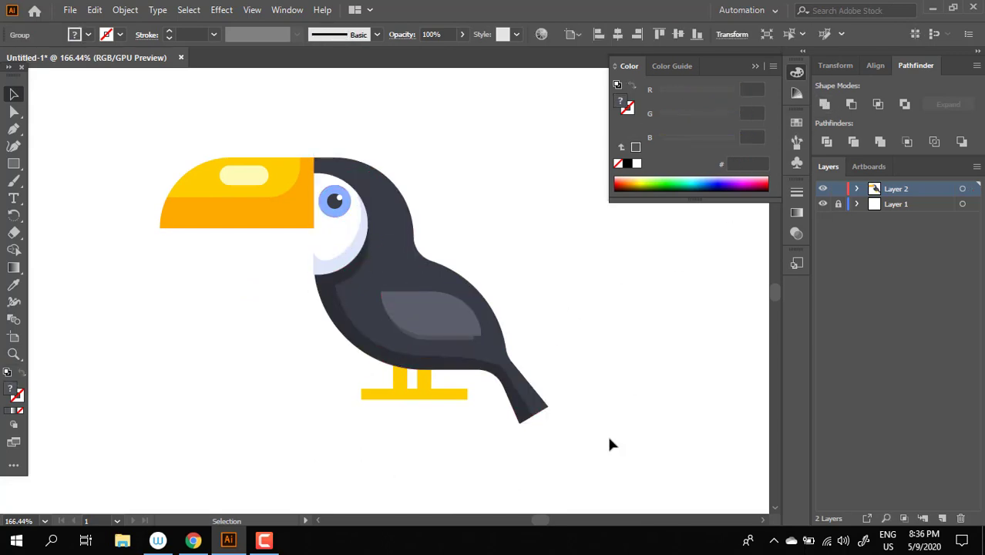
pyautogui.moveTo(463, 435); pyautogui.dragTo(452, 393)
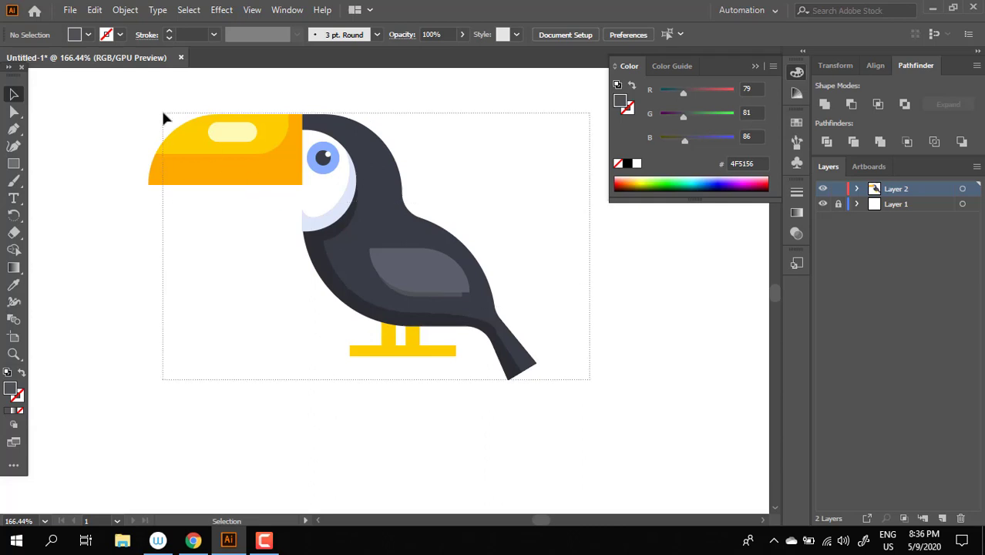
# Marquee-select all of the toucan's shapes and group them
pyautogui.moveTo(557, 365); pyautogui.dragTo(165, 114)
pyautogui.rightClick(457, 271)
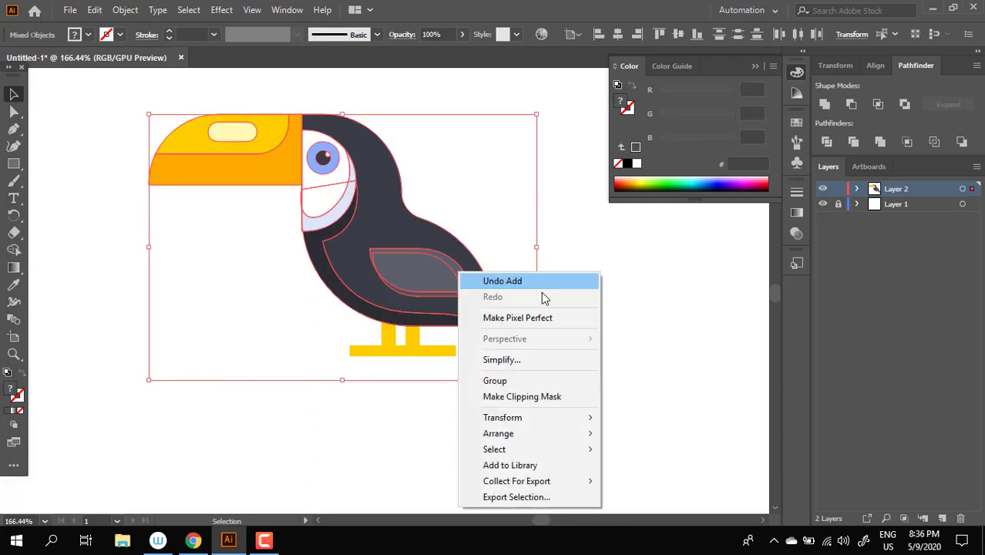
pyautogui.click(512, 380)
pyautogui.click(659, 337)
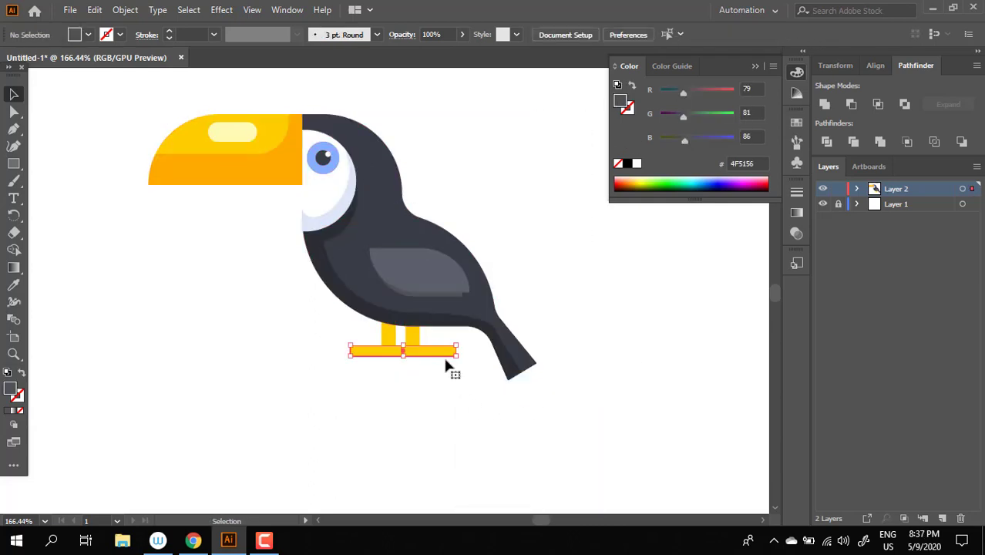
pyautogui.click(447, 357)
pyautogui.click(451, 380)
# Nudge the yellow foot bar and unite the legs and bar with Pathfinder
pyautogui.scroll(3, 471, 391)
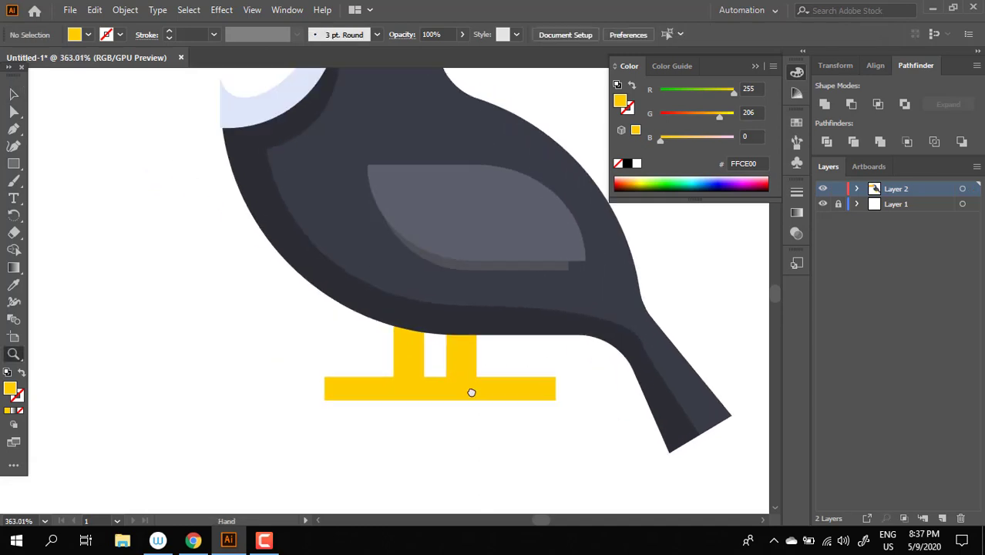
pyautogui.moveTo(533, 407); pyautogui.dragTo(532, 412)
pyautogui.scroll(-1, 481, 422)
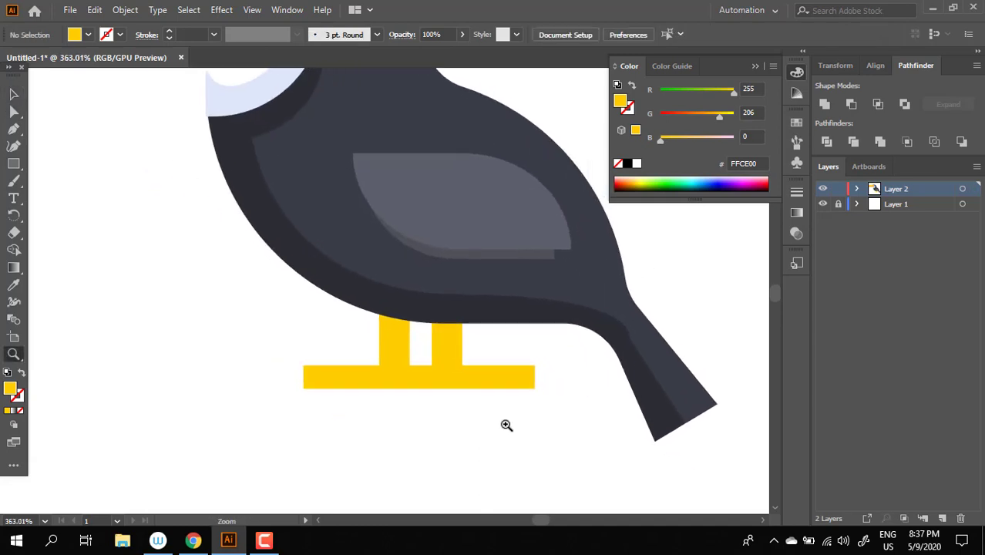
pyautogui.scroll(1, 505, 424)
pyautogui.moveTo(292, 324); pyautogui.dragTo(292, 325)
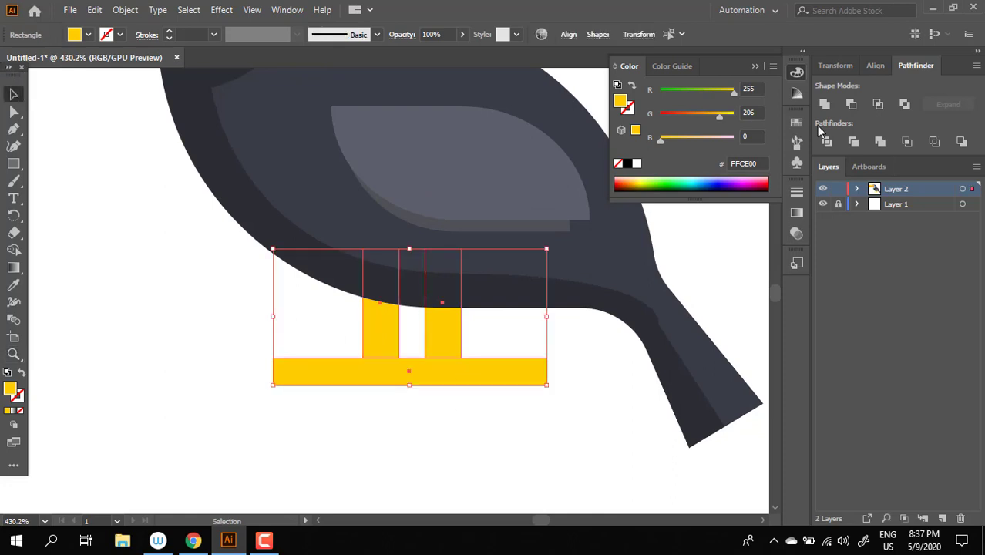
pyautogui.click(827, 104)
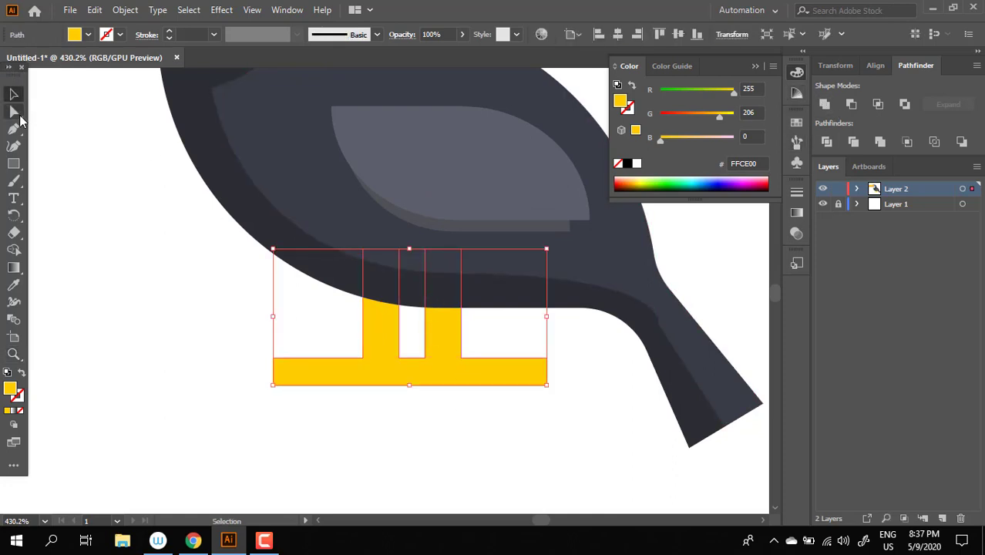
# Round the inner corners where the legs meet the bar, then zoom in on the feet
pyautogui.click(14, 112)
pyautogui.moveTo(243, 326); pyautogui.dragTo(300, 375)
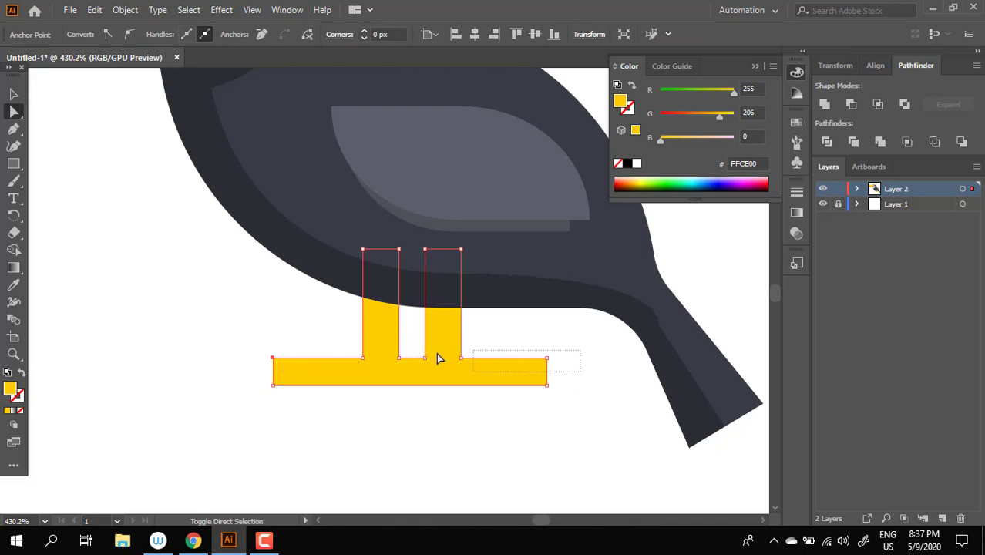
pyautogui.moveTo(357, 350); pyautogui.dragTo(358, 351)
pyautogui.moveTo(537, 376); pyautogui.dragTo(503, 439)
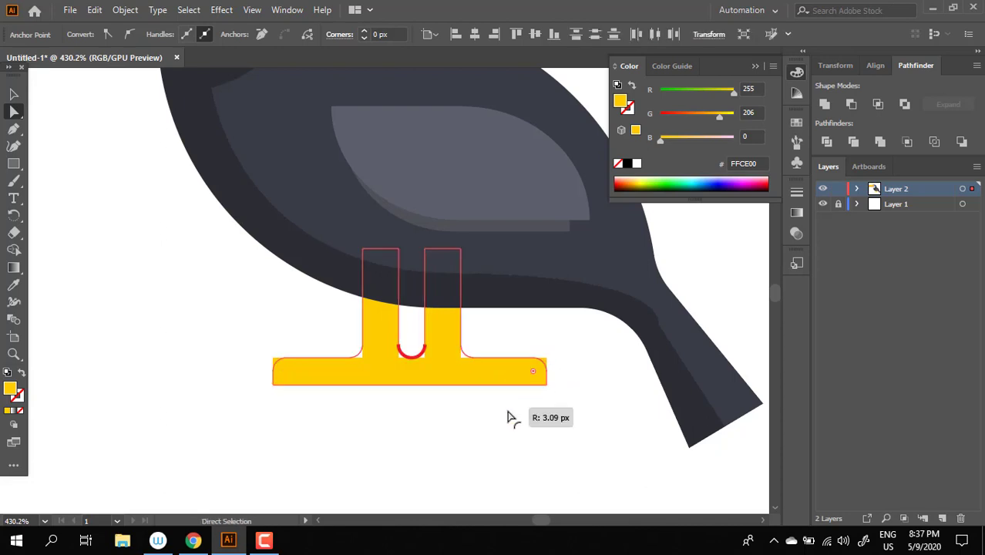
pyautogui.click(535, 391)
pyautogui.press('z')
pyautogui.keyDown('alt'); pyautogui.click(303, 346); pyautogui.keyUp('alt')
pyautogui.hotkey('ctrl', '0')
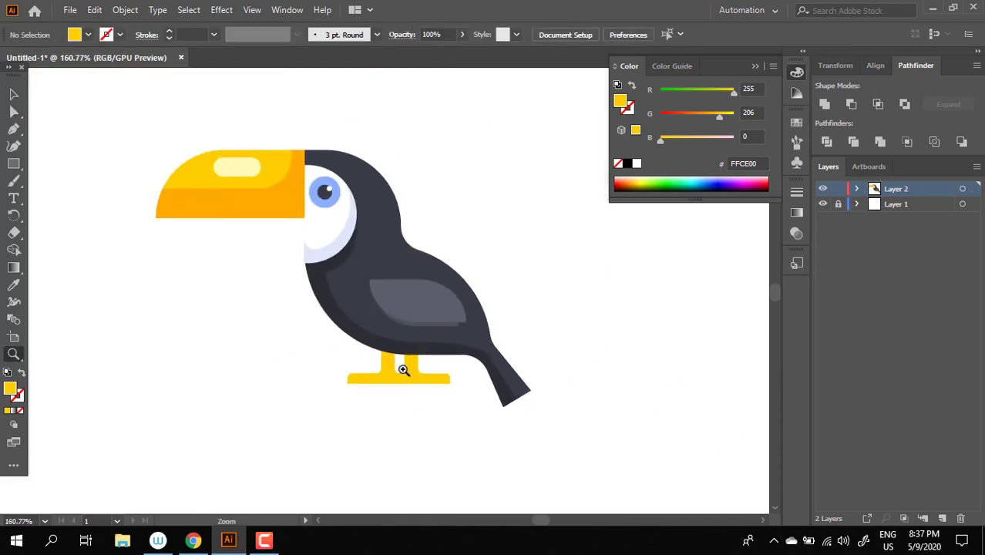
pyautogui.moveTo(402, 369); pyautogui.dragTo(466, 396)
pyautogui.click(302, 323)
# Draw a rectangle over the lower feet extending past both ends
pyautogui.click(12, 164)
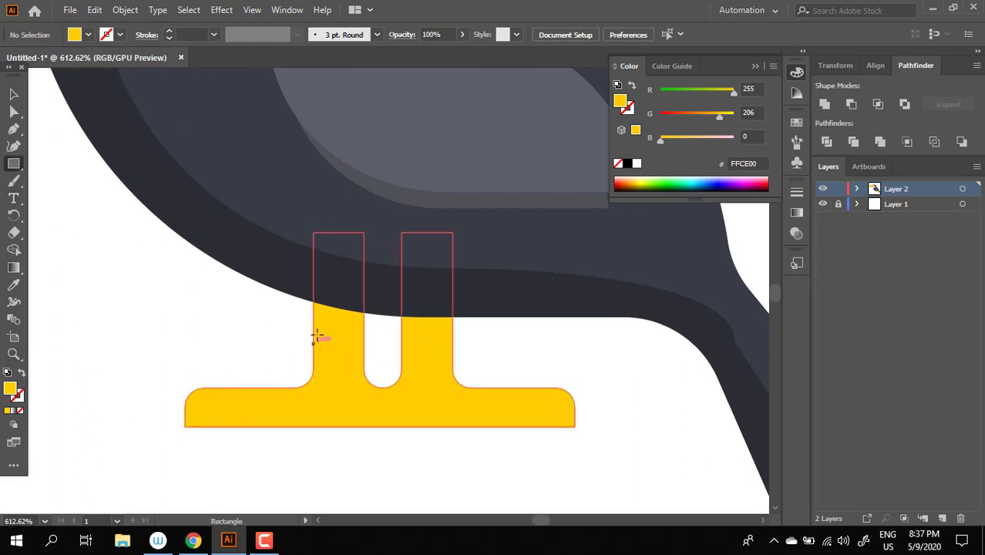
pyautogui.moveTo(313, 342)
pyautogui.mouseDown()
pyautogui.moveTo(378, 467)
pyautogui.moveTo(525, 485)
pyautogui.mouseUp()
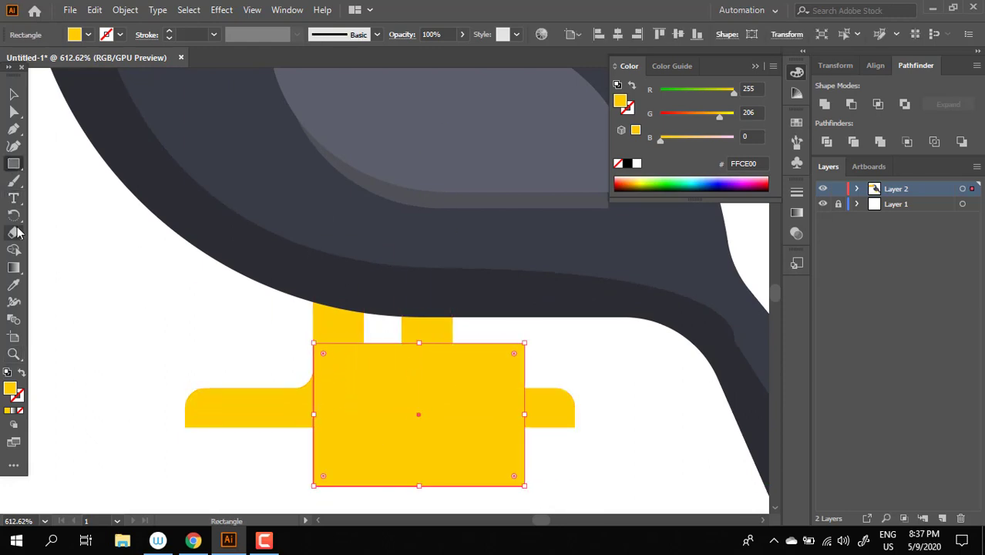
pyautogui.moveTo(316, 416); pyautogui.dragTo(170, 414)
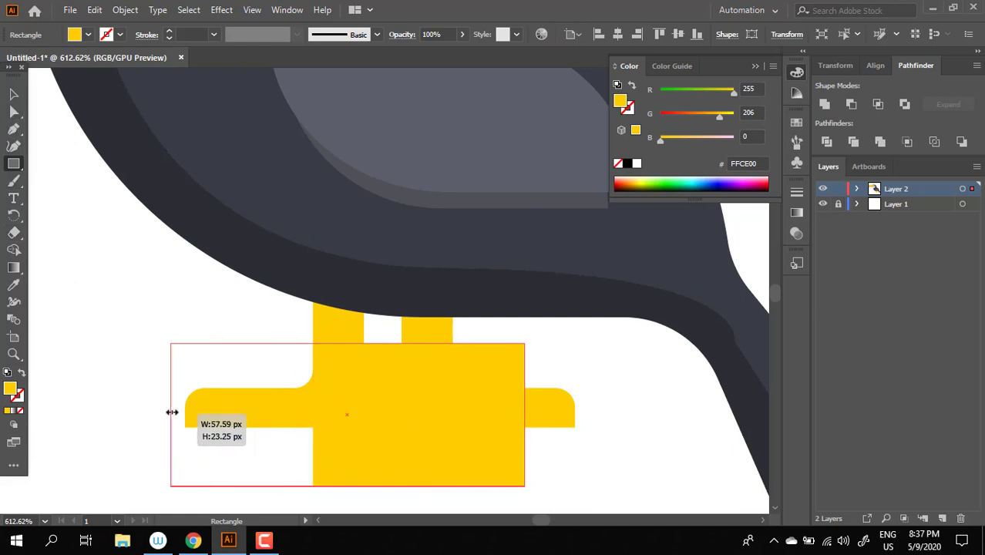
pyautogui.moveTo(525, 415); pyautogui.dragTo(617, 415)
# Recolour the foot shape to orange #FF9700
pyautogui.click(13, 94)
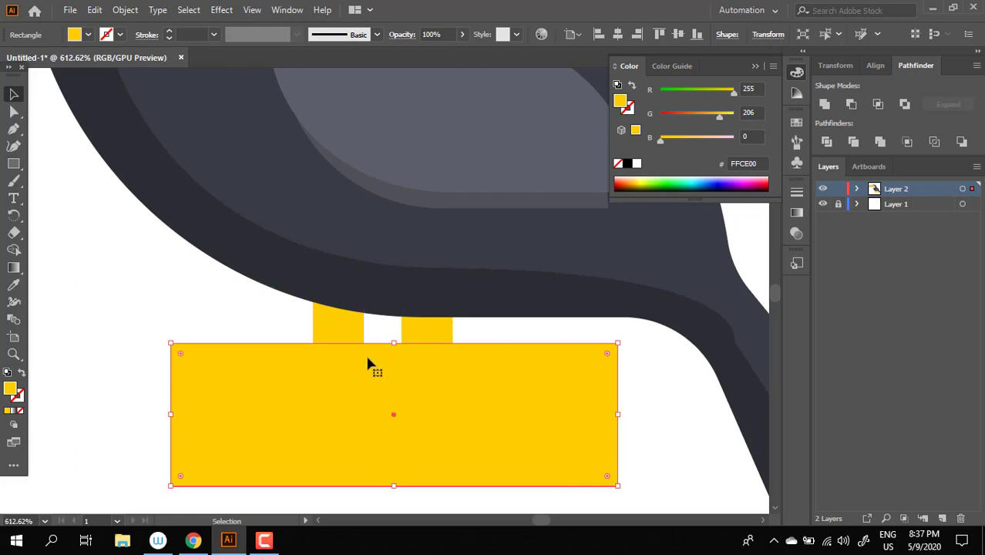
pyautogui.click(364, 352)
pyautogui.doubleClick(11, 390)
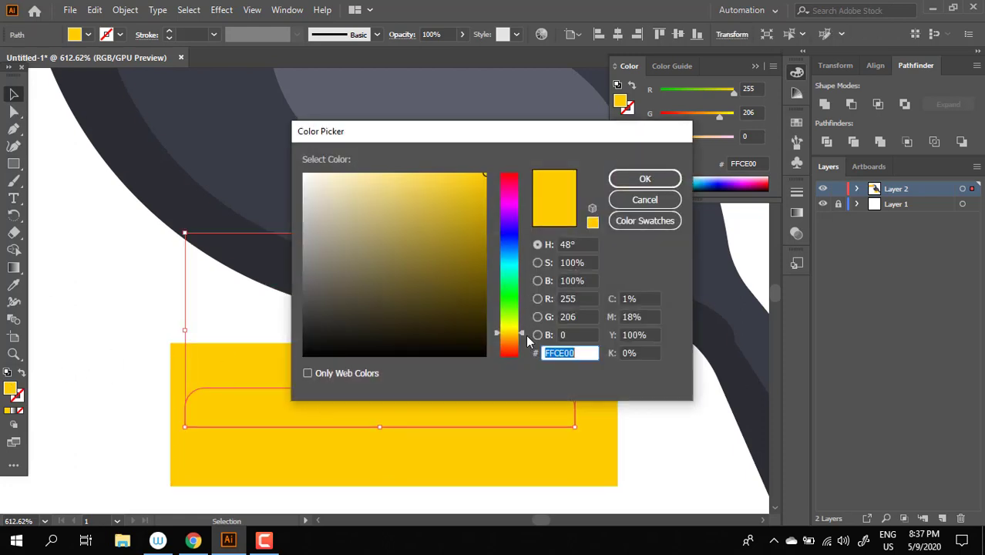
pyautogui.moveTo(512, 333); pyautogui.dragTo(512, 339)
pyautogui.click(648, 181)
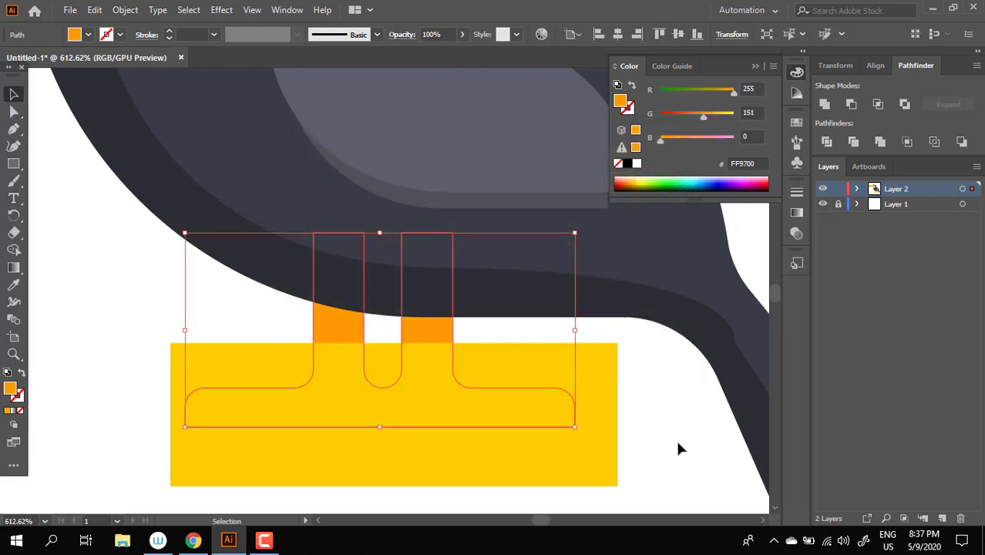
# Delete the leftover yellow rectangle inside the foot group
pyautogui.click(597, 470)
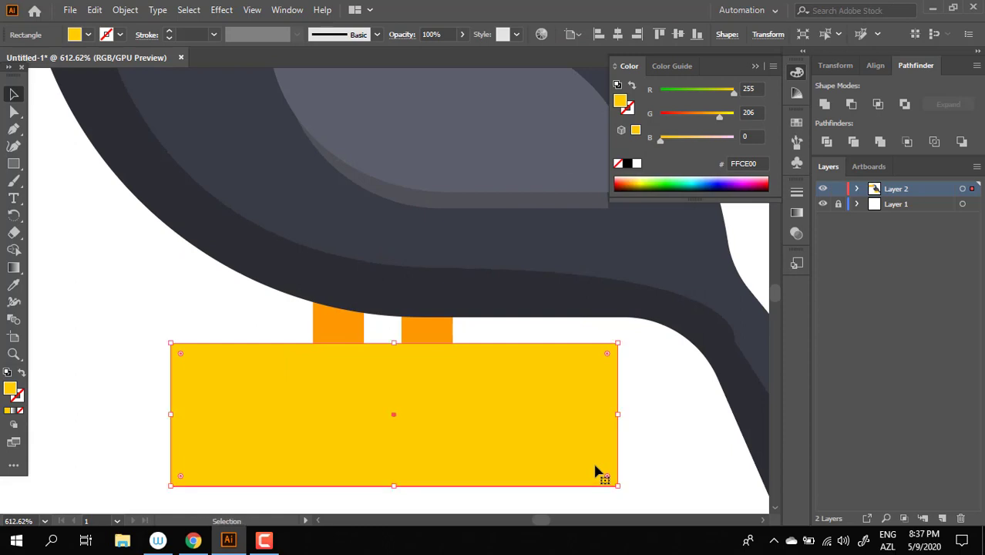
pyautogui.doubleClick(589, 351)
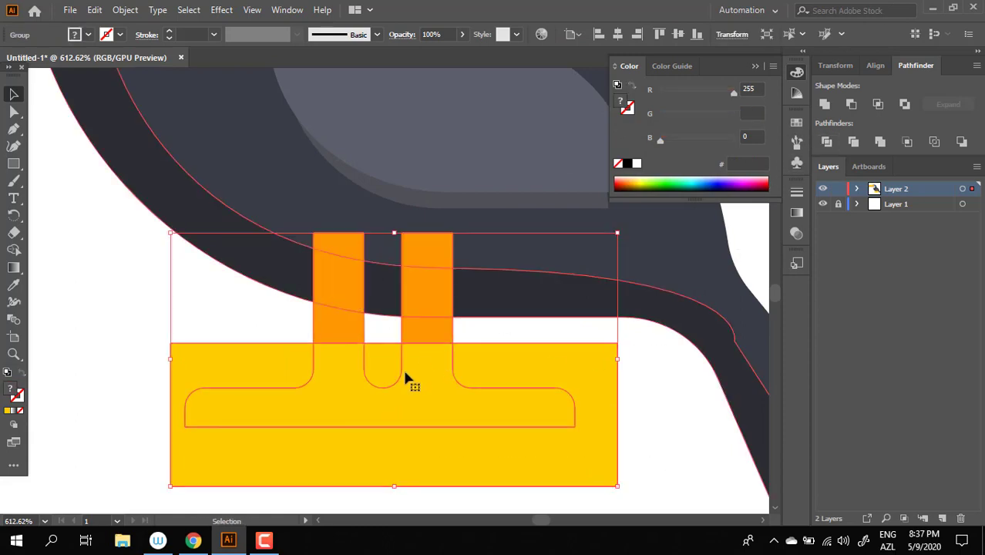
pyautogui.click(523, 452)
pyautogui.press('Delete')
pyautogui.click(385, 374)
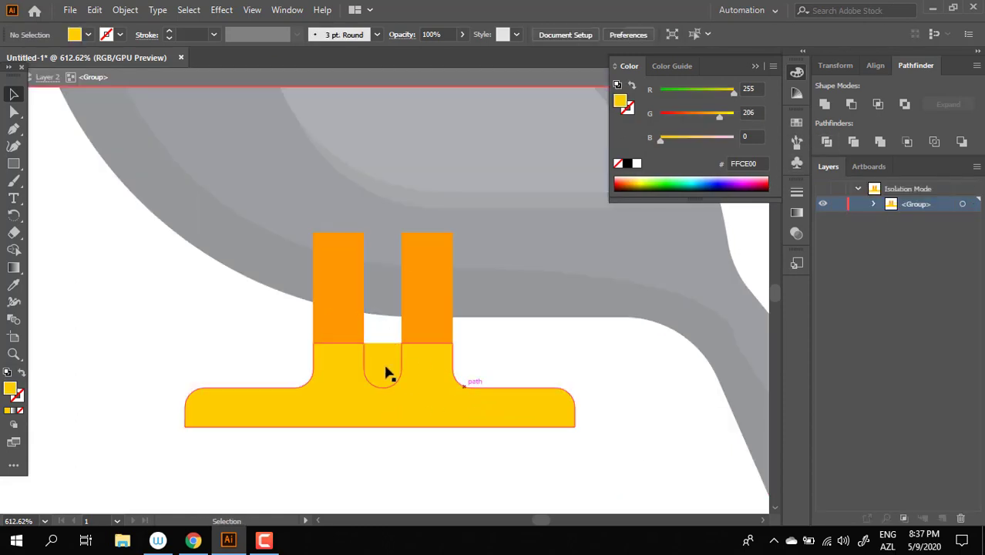
pyautogui.click(640, 443)
pyautogui.doubleClick(639, 443)
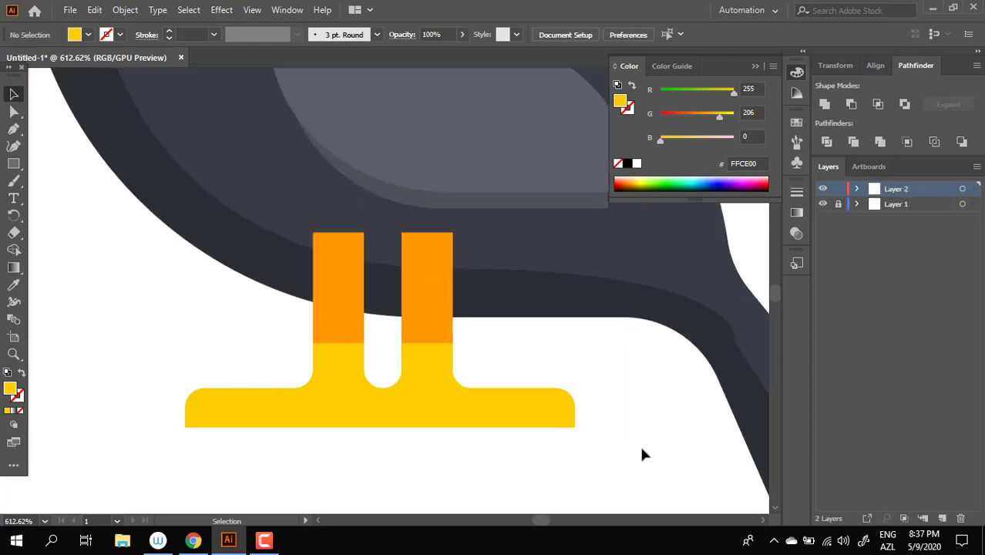
# Send the leg group behind the toucan's body and fit the toucan in view
pyautogui.click(548, 423)
pyautogui.hotkey('ctrl', '[')
pyautogui.click(575, 467)
pyautogui.press('z')
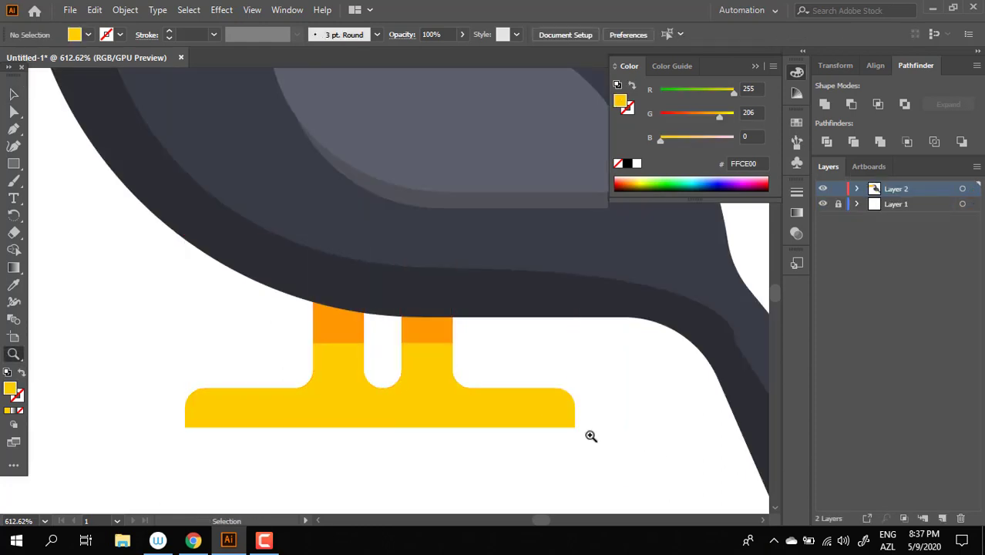
pyautogui.hotkey('ctrl', '1')
pyautogui.moveTo(281, 434); pyautogui.dragTo(472, 454)
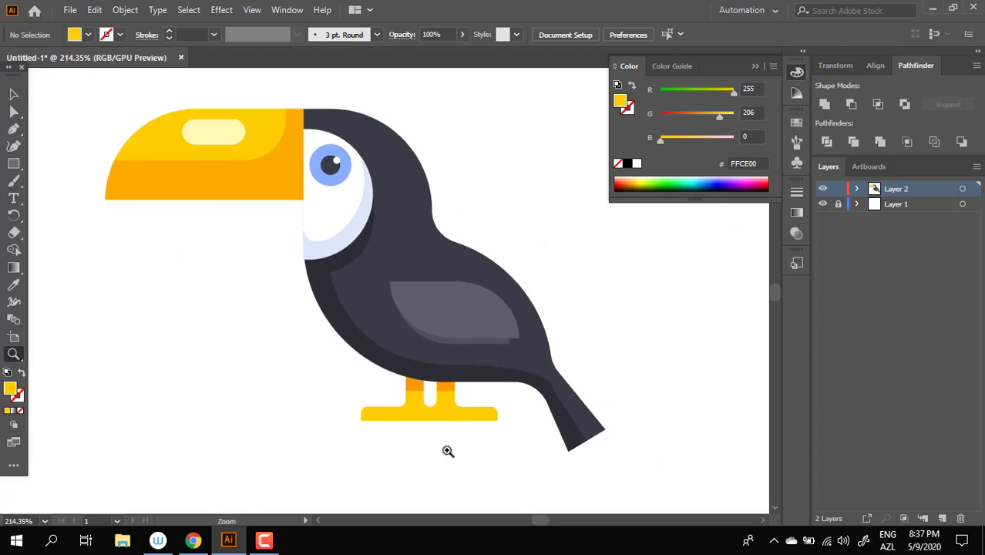
# Draw a long bar below the toucan's feet and send it behind everything
pyautogui.keyDown('alt'); pyautogui.click(444, 450); pyautogui.keyUp('alt')
pyautogui.click(14, 164)
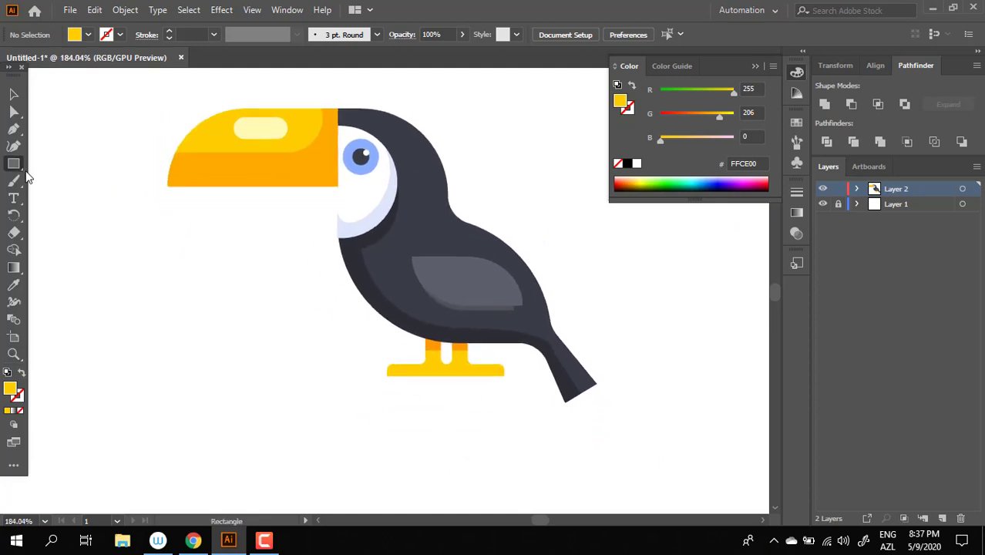
pyautogui.moveTo(167, 376)
pyautogui.mouseDown()
pyautogui.moveTo(647, 472)
pyautogui.moveTo(744, 421)
pyautogui.mouseUp()
pyautogui.hotkey('ctrl', 'shift', '[')
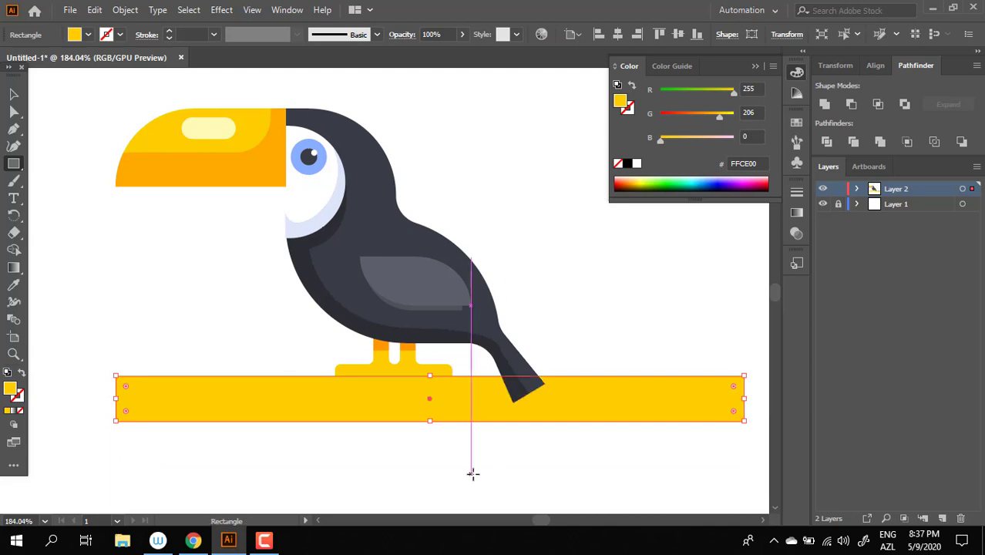
# Fill the branch bar brown #B78558
pyautogui.doubleClick(12, 393)
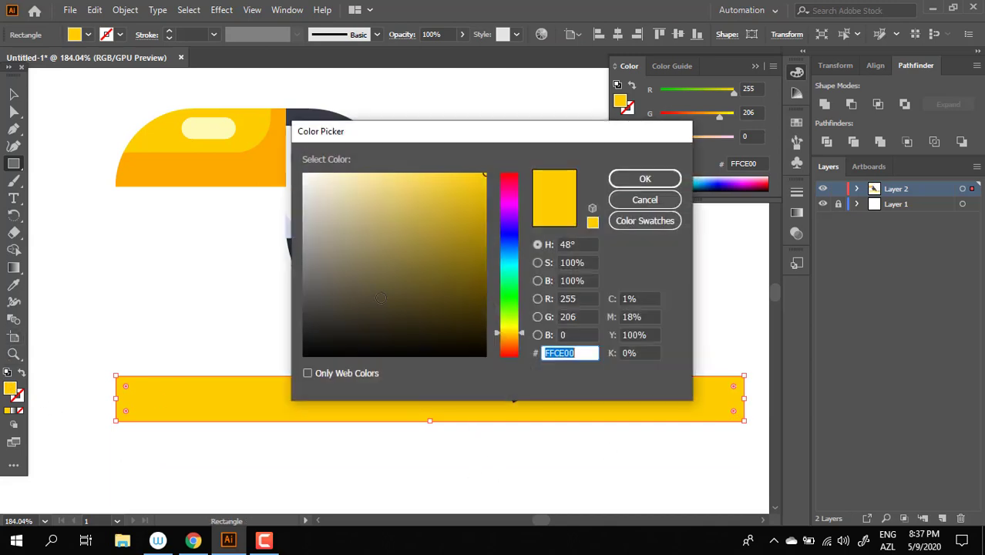
pyautogui.moveTo(514, 340); pyautogui.dragTo(515, 344)
pyautogui.click(370, 216)
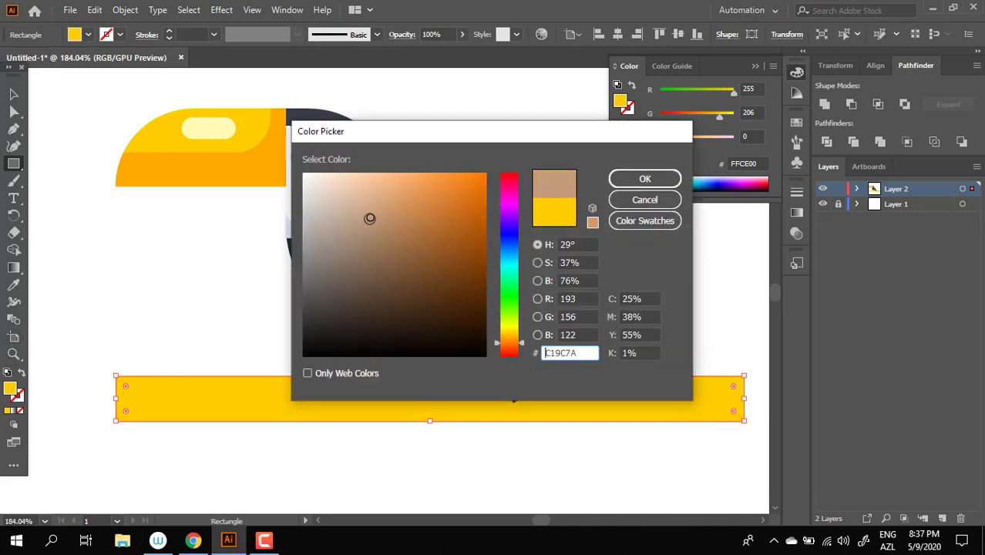
pyautogui.click(380, 230)
pyautogui.click(398, 222)
pyautogui.click(645, 179)
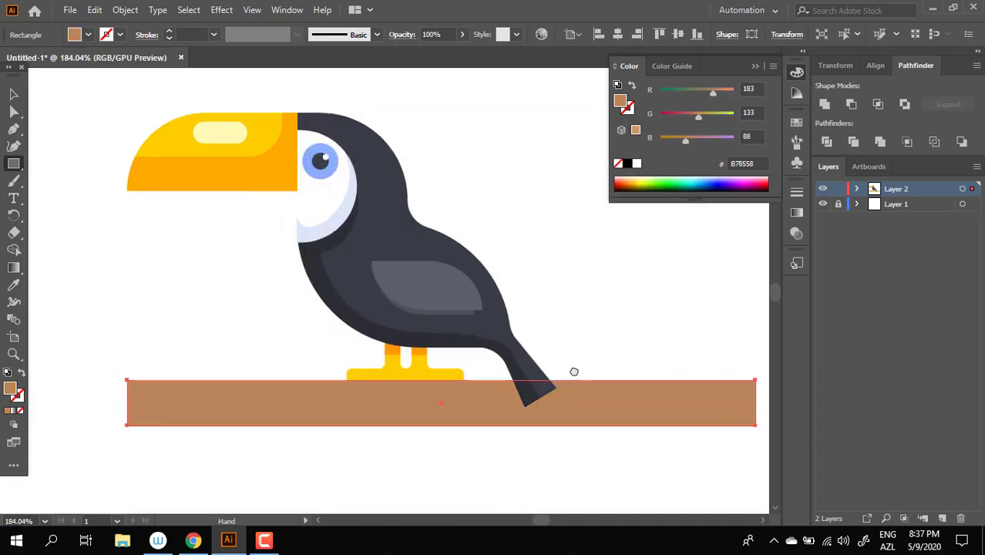
# Round the bar's corners into a pill-shaped branch
pyautogui.press('z')
pyautogui.keyDown('alt'); pyautogui.click(560, 339); pyautogui.keyUp('alt')
pyautogui.keyDown('alt'); pyautogui.click(530, 344); pyautogui.keyUp('alt')
pyautogui.click(14, 113)
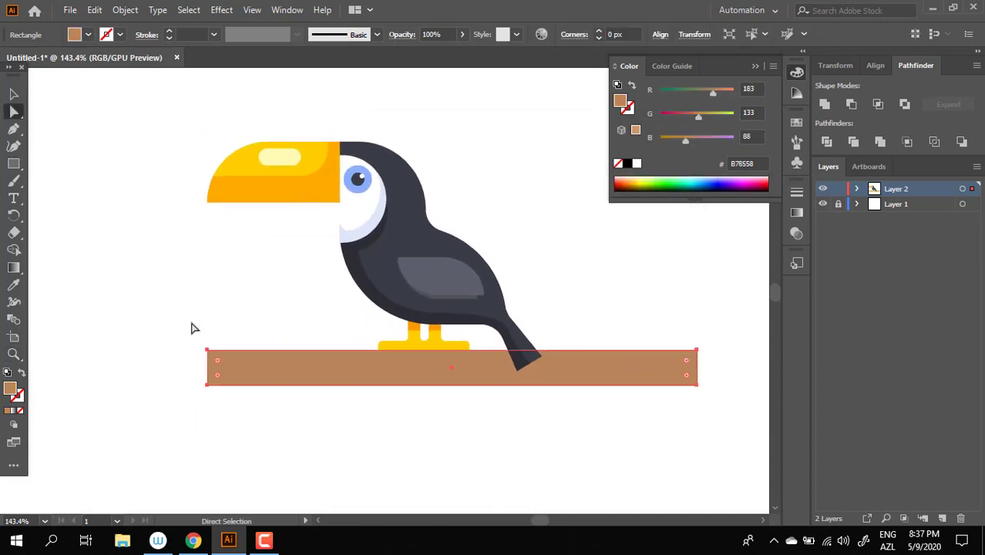
pyautogui.moveTo(176, 347); pyautogui.dragTo(175, 345)
pyautogui.moveTo(674, 338); pyautogui.dragTo(552, 400)
pyautogui.click(488, 457)
# Zoom in on the branch's left end and draw a circle filled light tan D8A479
pyautogui.press('z')
pyautogui.moveTo(195, 398); pyautogui.dragTo(270, 403)
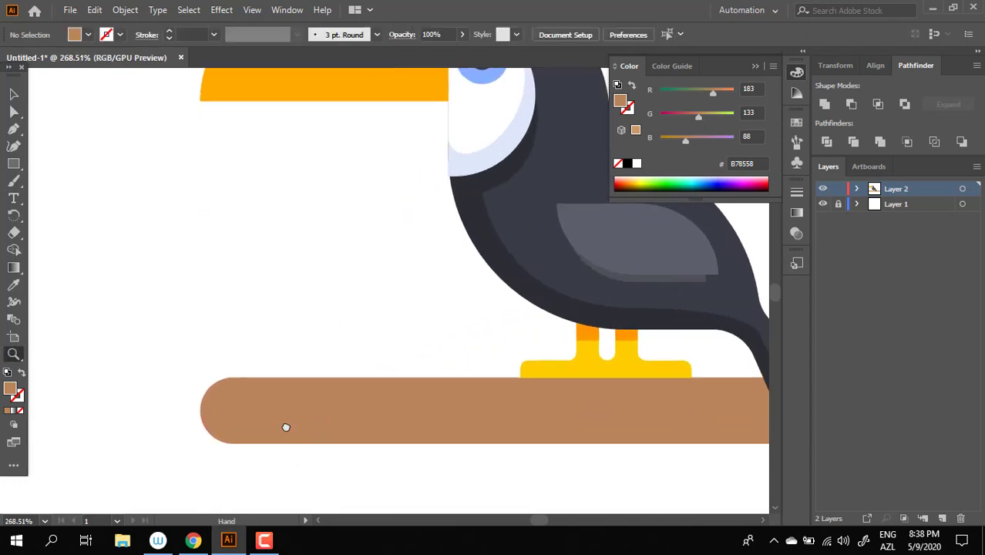
pyautogui.moveTo(13, 164); pyautogui.dragTo(61, 175)
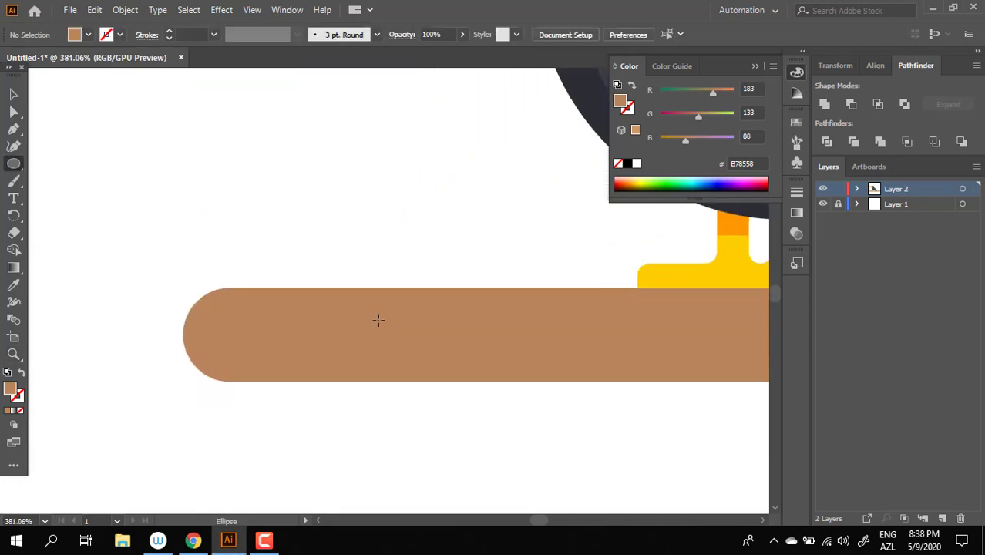
pyautogui.moveTo(368, 288)
pyautogui.mouseDown()
pyautogui.moveTo(472, 360)
pyautogui.moveTo(426, 379)
pyautogui.mouseUp()
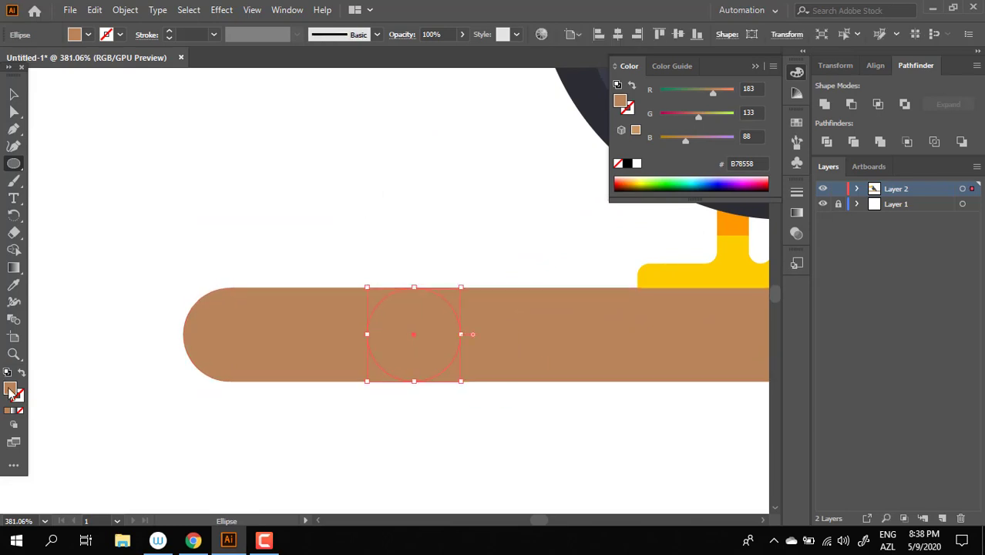
pyautogui.doubleClick(10, 391)
pyautogui.click(383, 200)
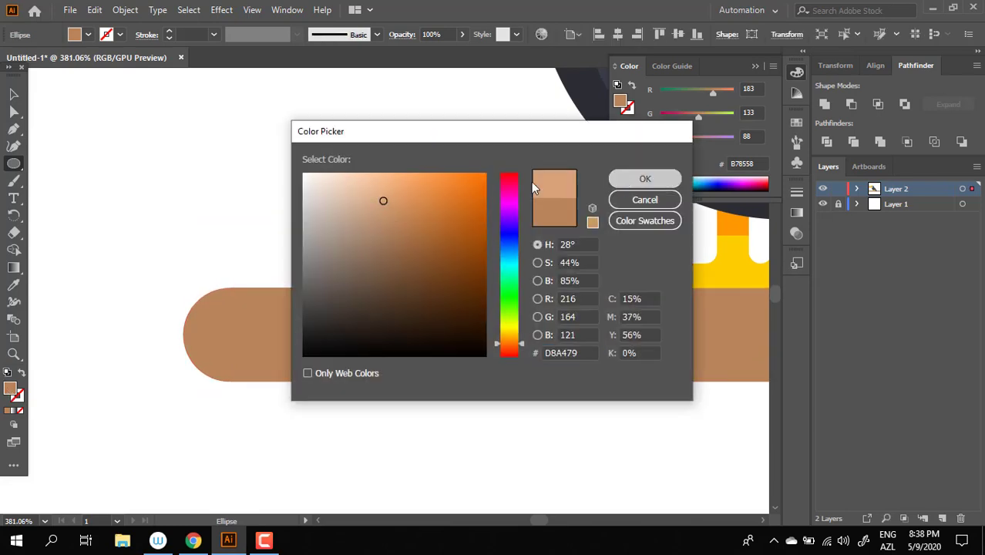
pyautogui.press('Return')
# Move the tan circle onto the branch's left end, then zoom out to view the toucan
pyautogui.press('v')
pyautogui.click(287, 132)
pyautogui.moveTo(436, 326); pyautogui.dragTo(259, 342)
pyautogui.press('z')
pyautogui.keyDown('alt'); pyautogui.click(179, 433); pyautogui.keyUp('alt')
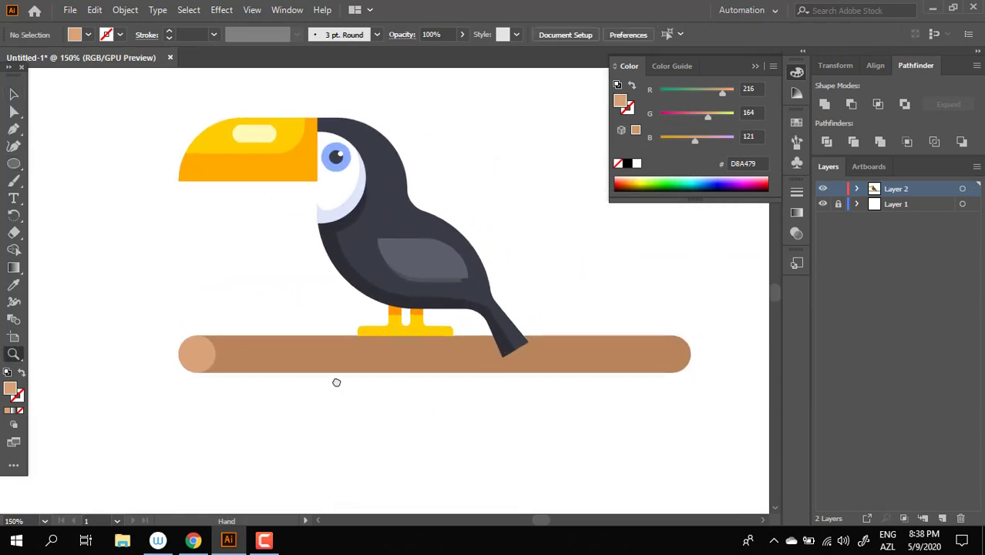
pyautogui.scroll(-1, 336, 382)
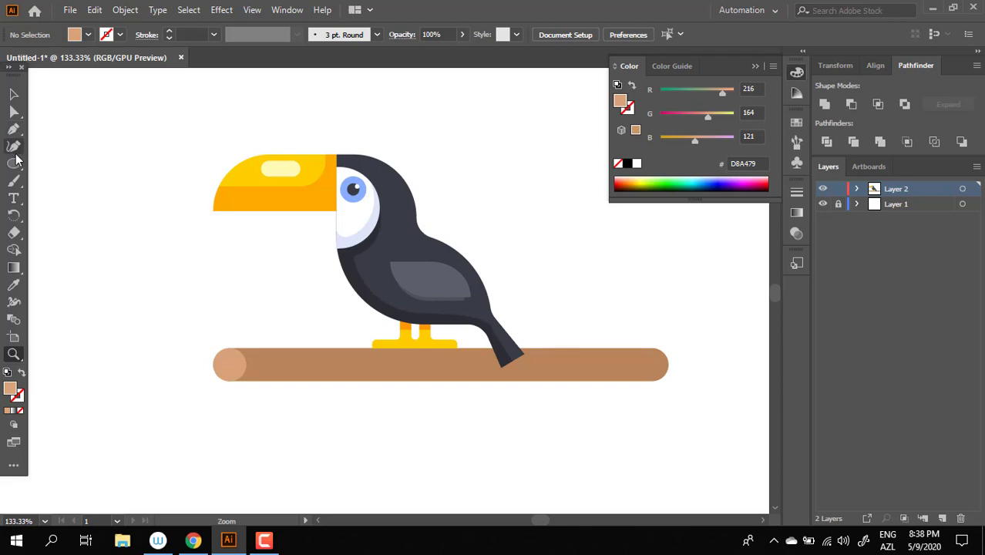
# Draw a closed wavy Pen shape across the branch's lower middle, under the tail
pyautogui.click(14, 129)
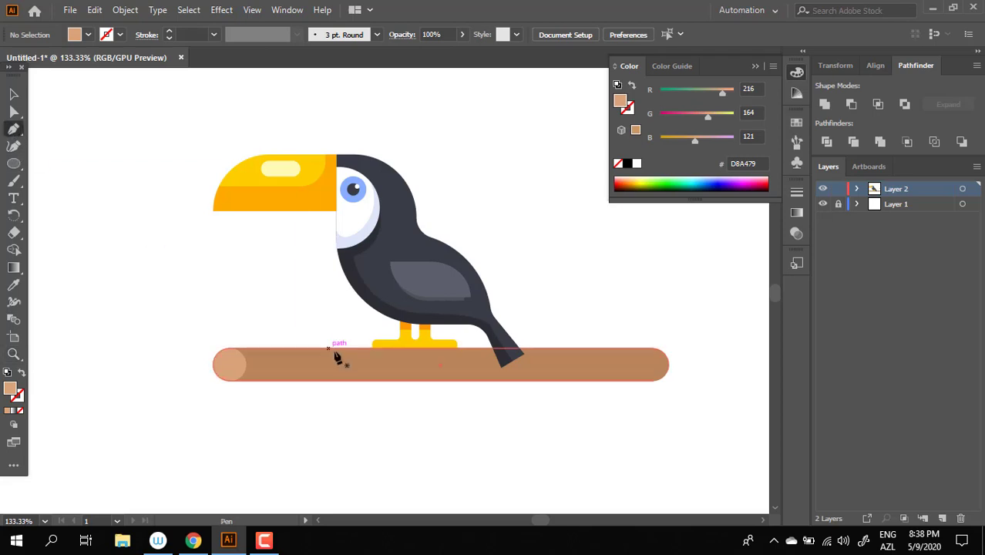
pyautogui.click(261, 335)
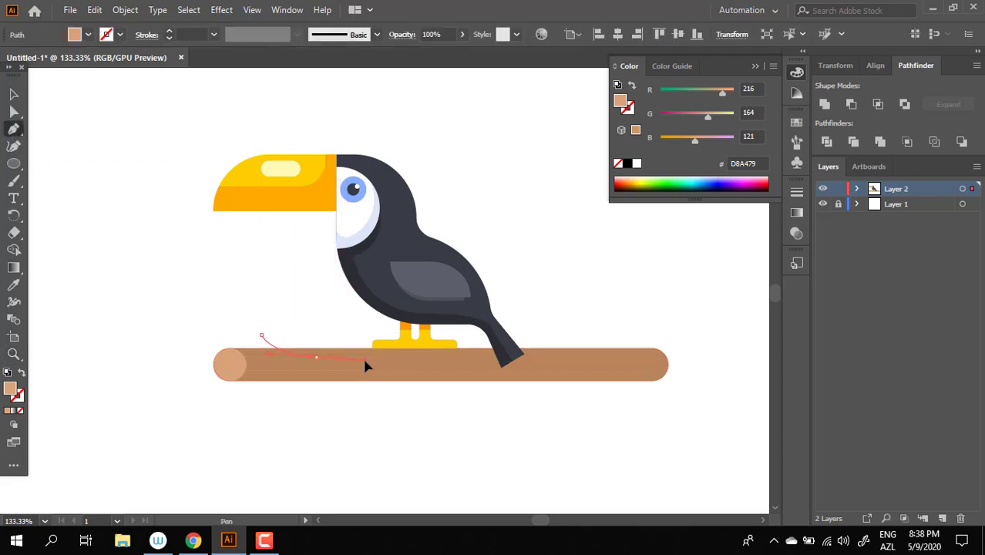
pyautogui.moveTo(399, 394); pyautogui.dragTo(413, 420)
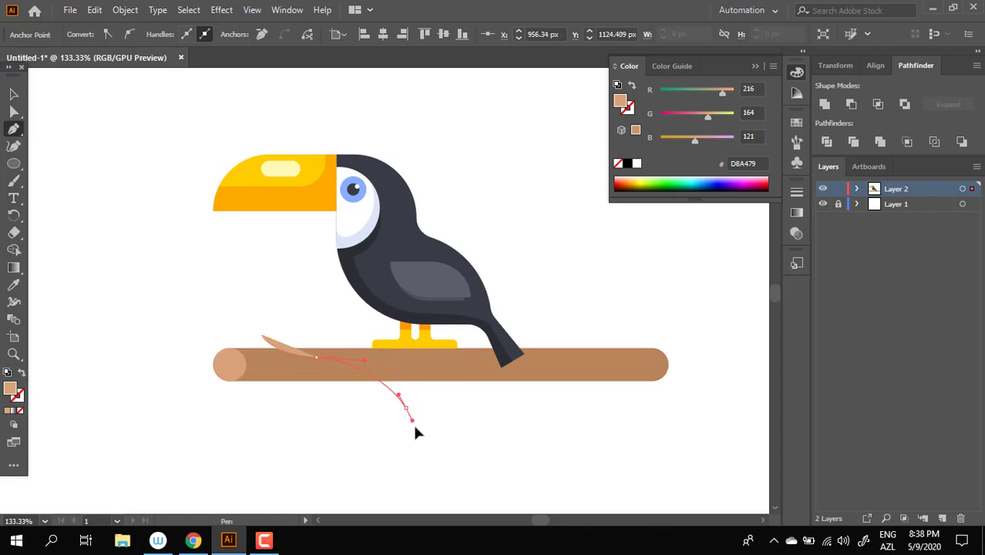
pyautogui.moveTo(412, 460); pyautogui.dragTo(411, 455)
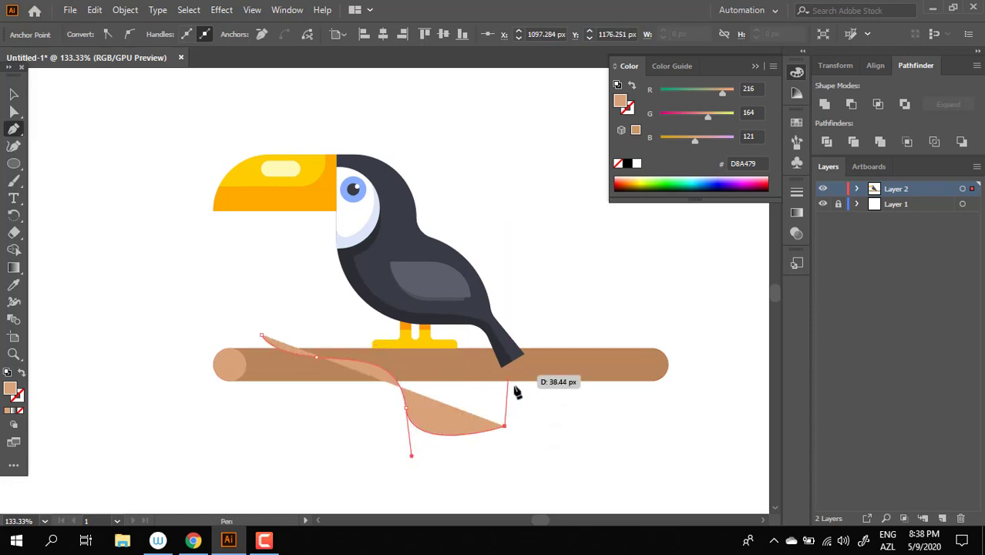
pyautogui.moveTo(527, 408); pyautogui.dragTo(532, 451)
pyautogui.moveTo(494, 335); pyautogui.dragTo(461, 339)
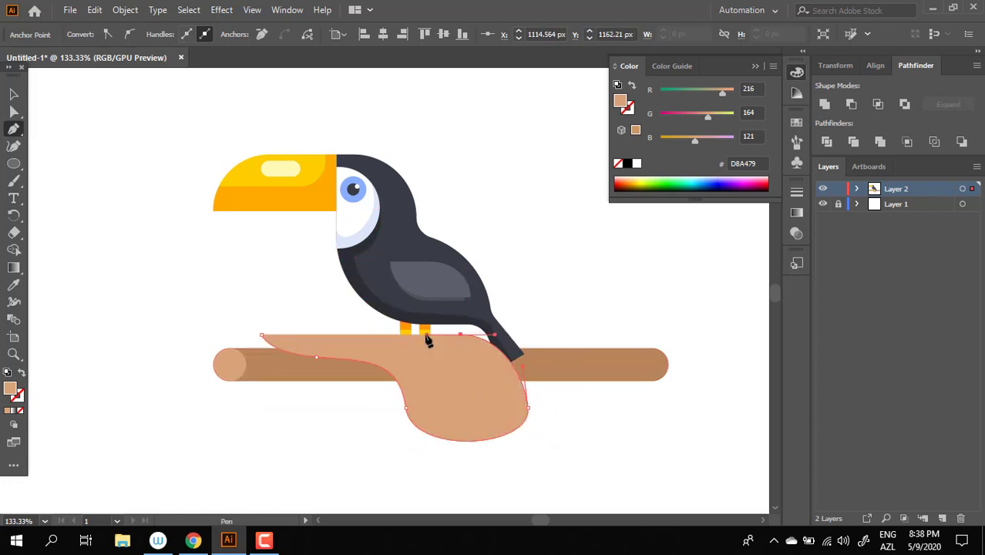
pyautogui.click(262, 335)
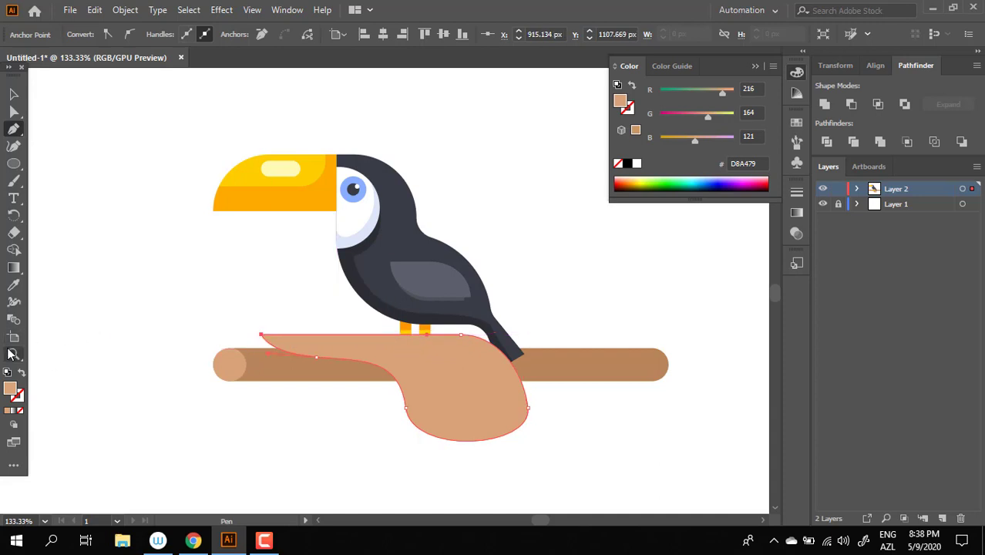
# Fill the wavy shape with the branch brown darkened to 966A47 and send it backward
pyautogui.click(12, 286)
pyautogui.click(295, 367)
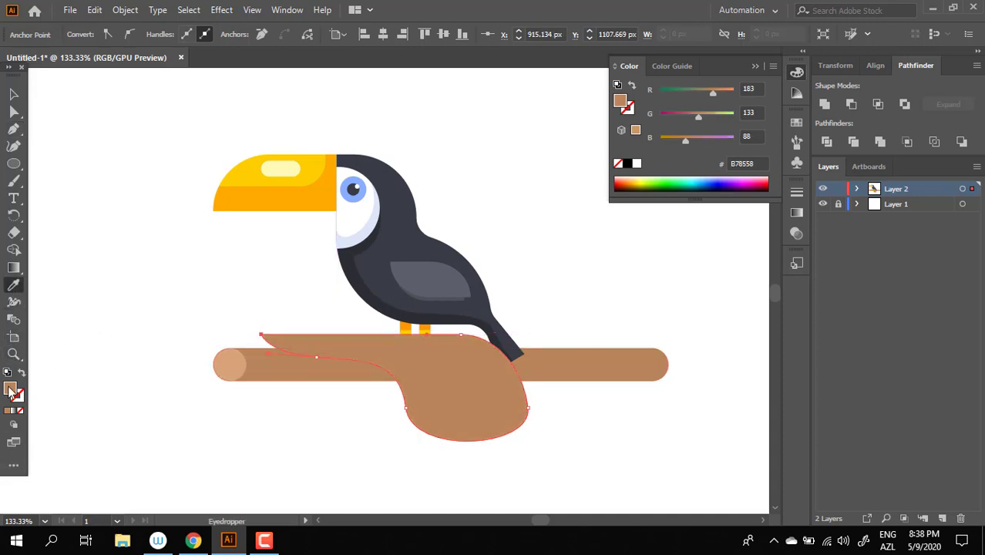
pyautogui.moveTo(396, 224); pyautogui.dragTo(400, 247)
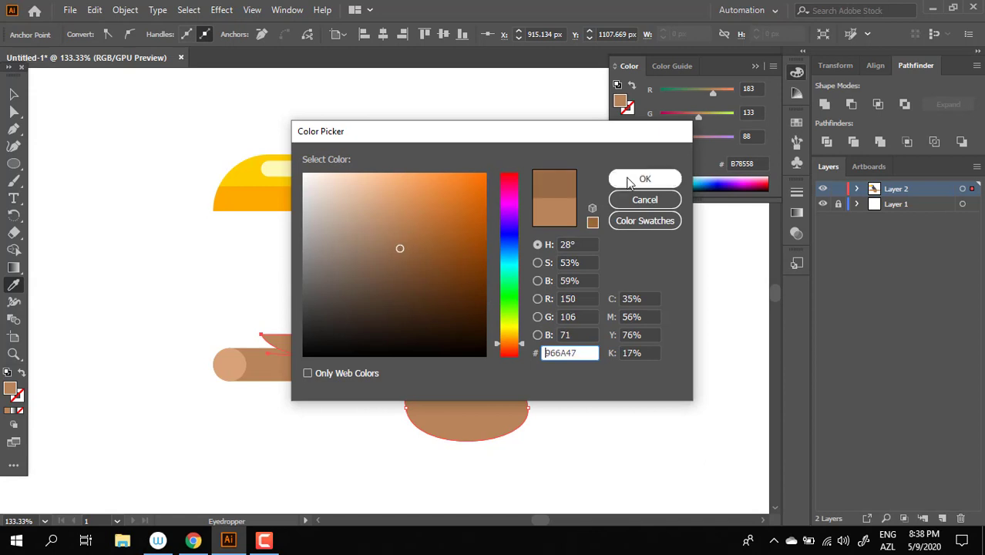
pyautogui.click(655, 182)
pyautogui.hotkey('ctrl', '[')
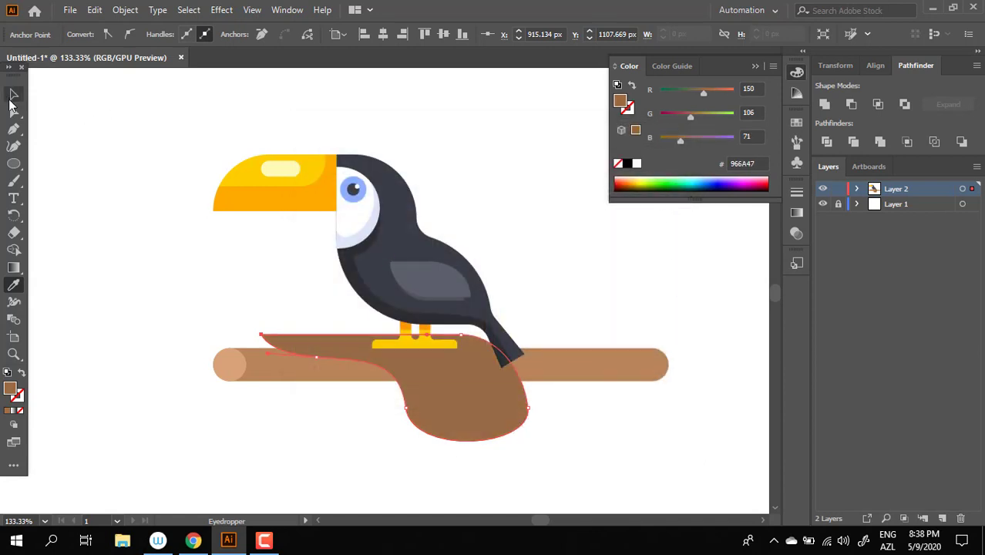
# Trim the dark shape with the branch and delete the dark pieces outside the branch
pyautogui.click(12, 95)
pyautogui.keyDown('shift'); pyautogui.click(540, 368); pyautogui.keyUp('shift')
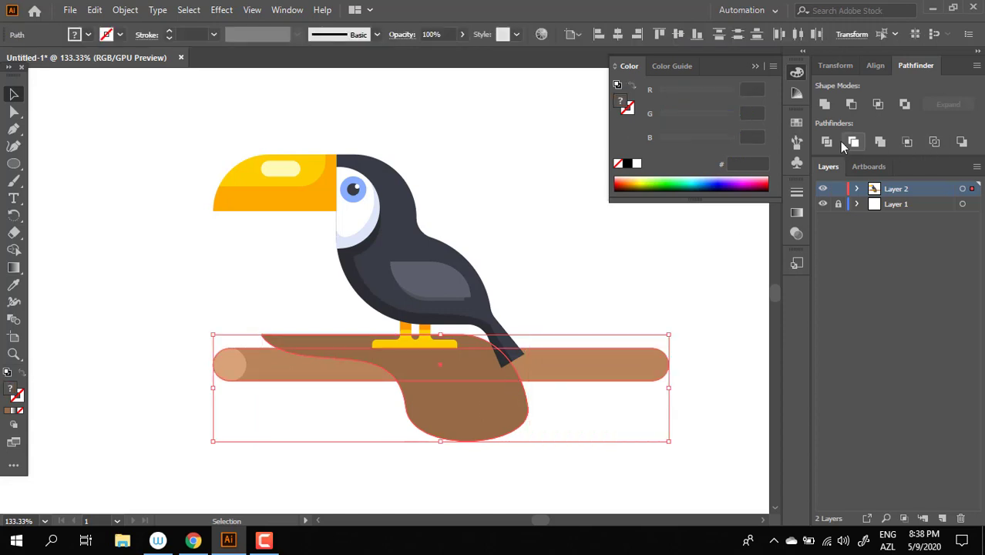
pyautogui.click(842, 144)
pyautogui.click(519, 362)
pyautogui.doubleClick(501, 392)
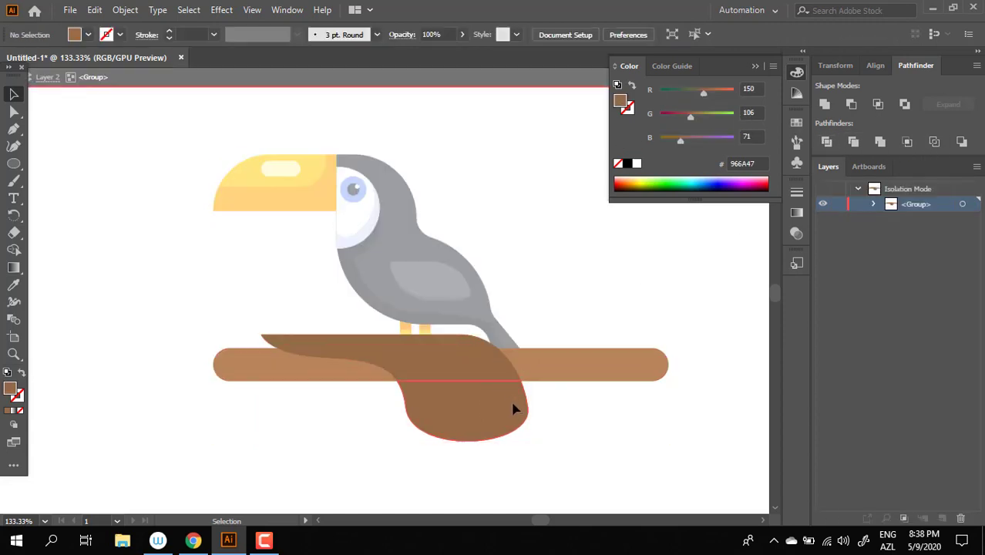
pyautogui.click(515, 408)
pyautogui.keyDown('shift'); pyautogui.click(381, 350); pyautogui.keyUp('shift')
pyautogui.keyDown('shift'); pyautogui.click(385, 354); pyautogui.keyUp('shift')
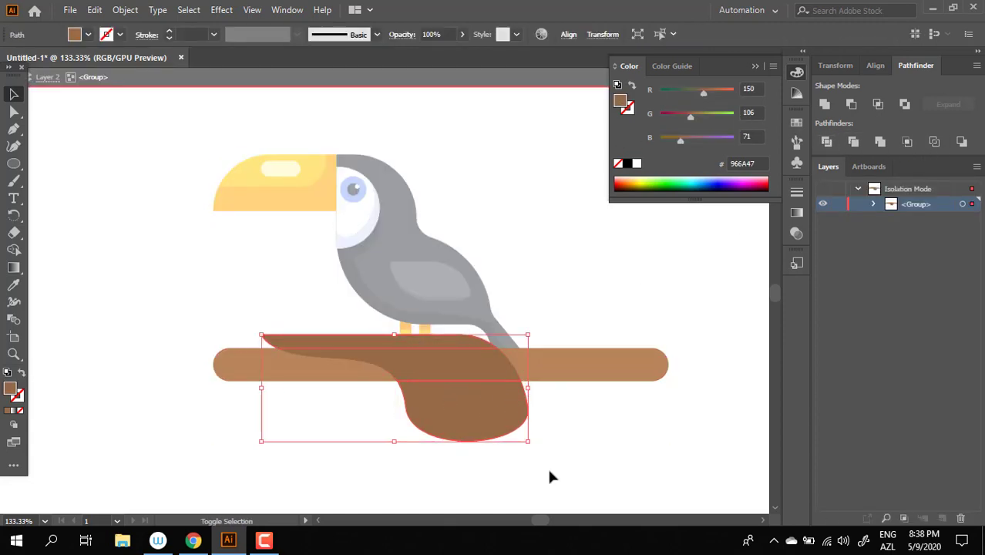
pyautogui.click(591, 456)
pyautogui.press('Escape')
pyautogui.press('z')
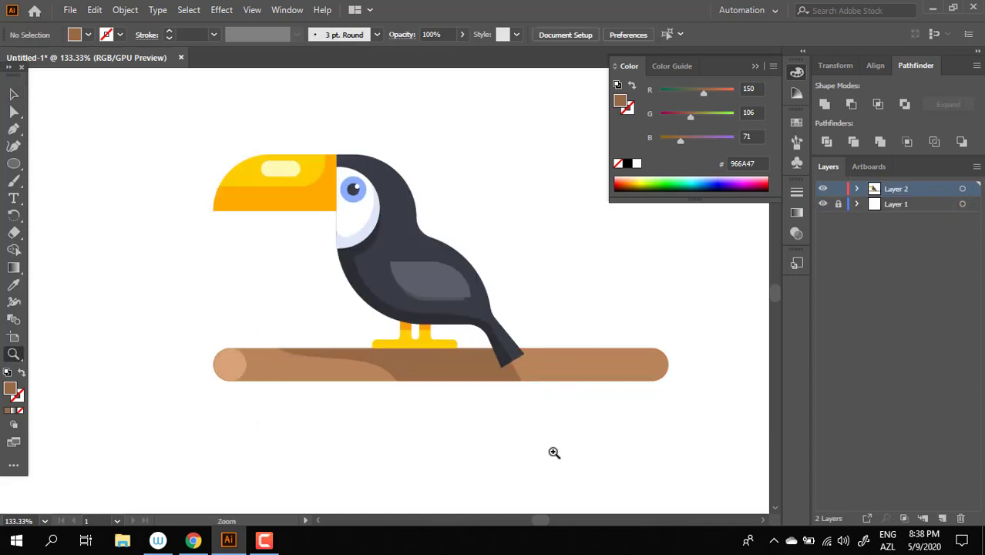
pyautogui.scroll(-2, 567, 471)
pyautogui.scroll(2, 540, 455)
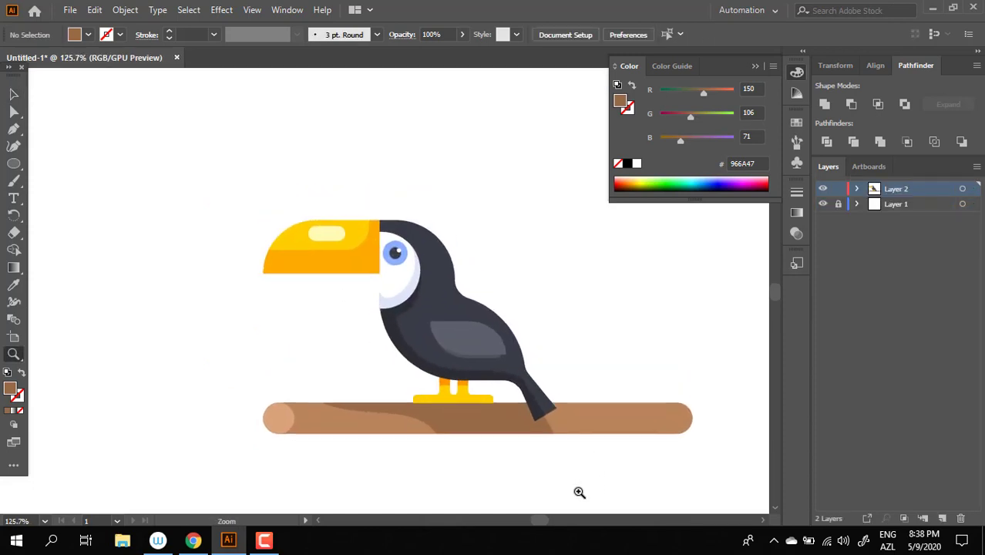